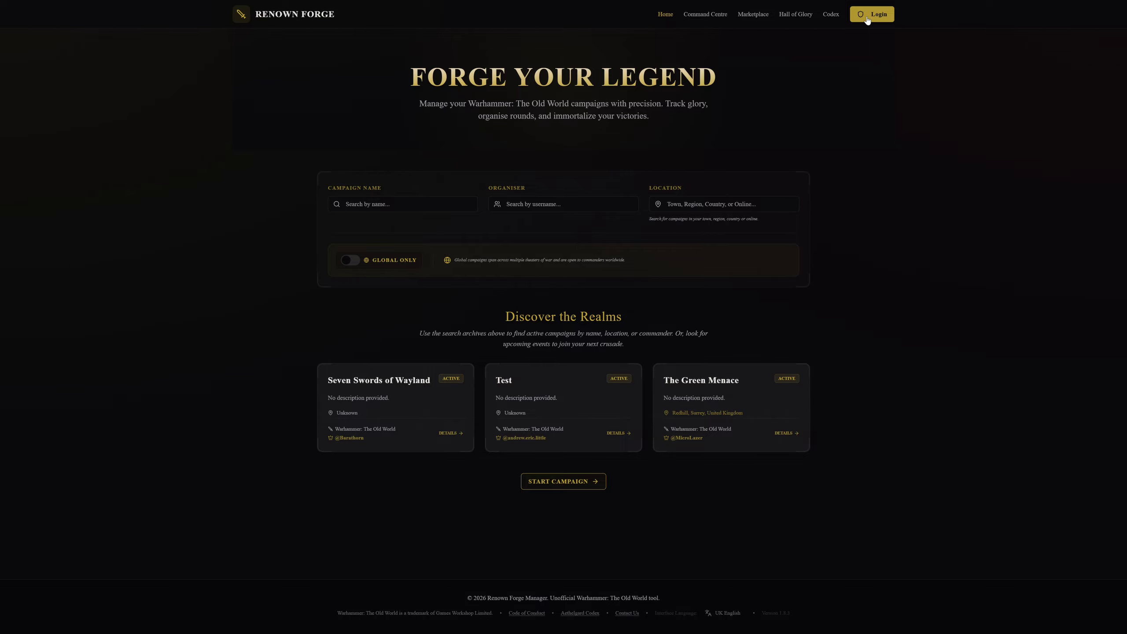
# Step: Log in, start establishing a new campaign, and view the community templates before returning to manual setup
pyautogui.click(867, 18)
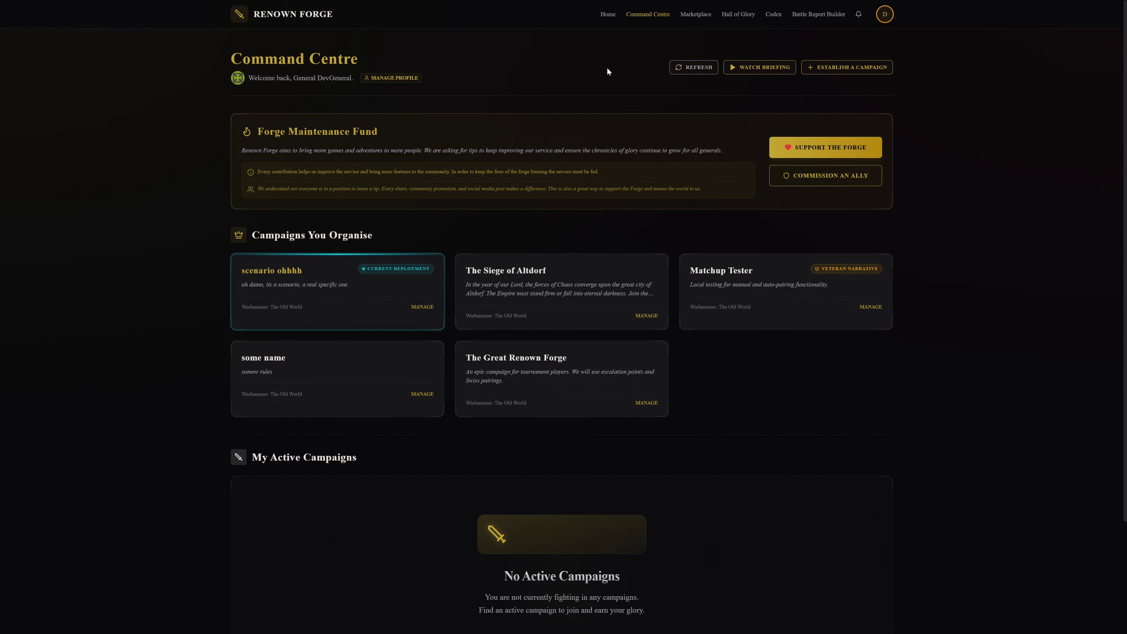
pyautogui.click(826, 71)
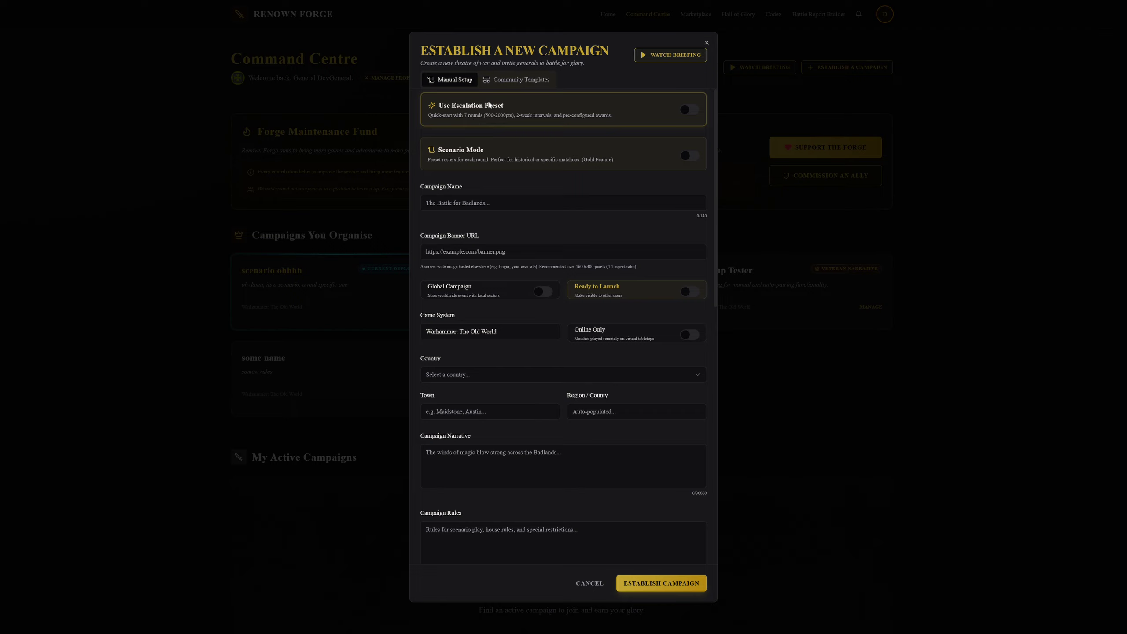
pyautogui.click(504, 86)
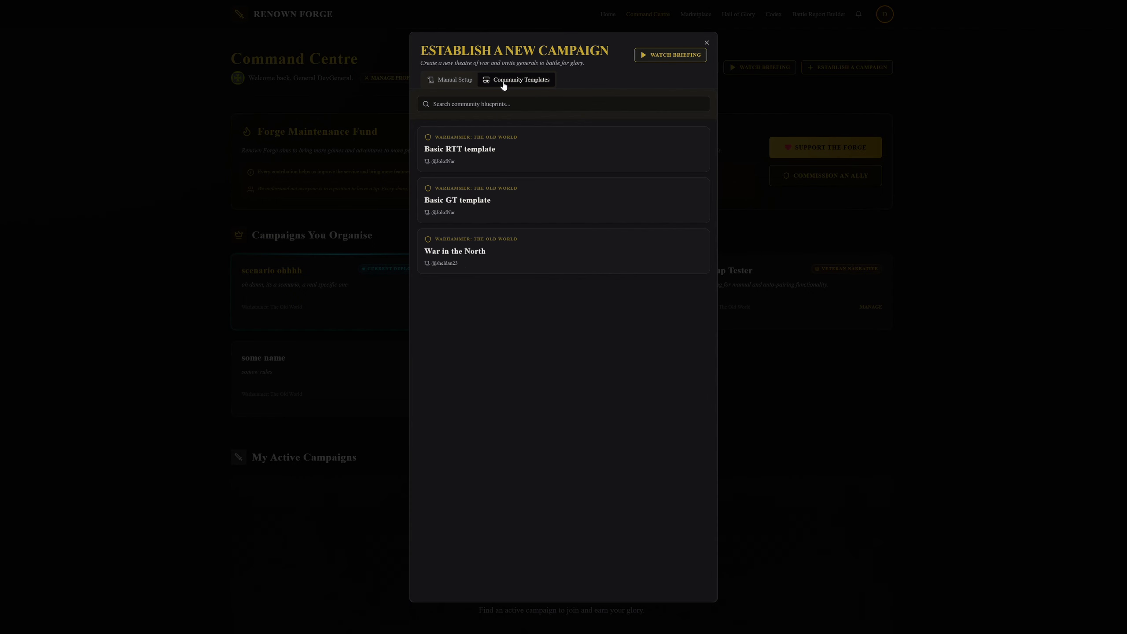
pyautogui.click(467, 84)
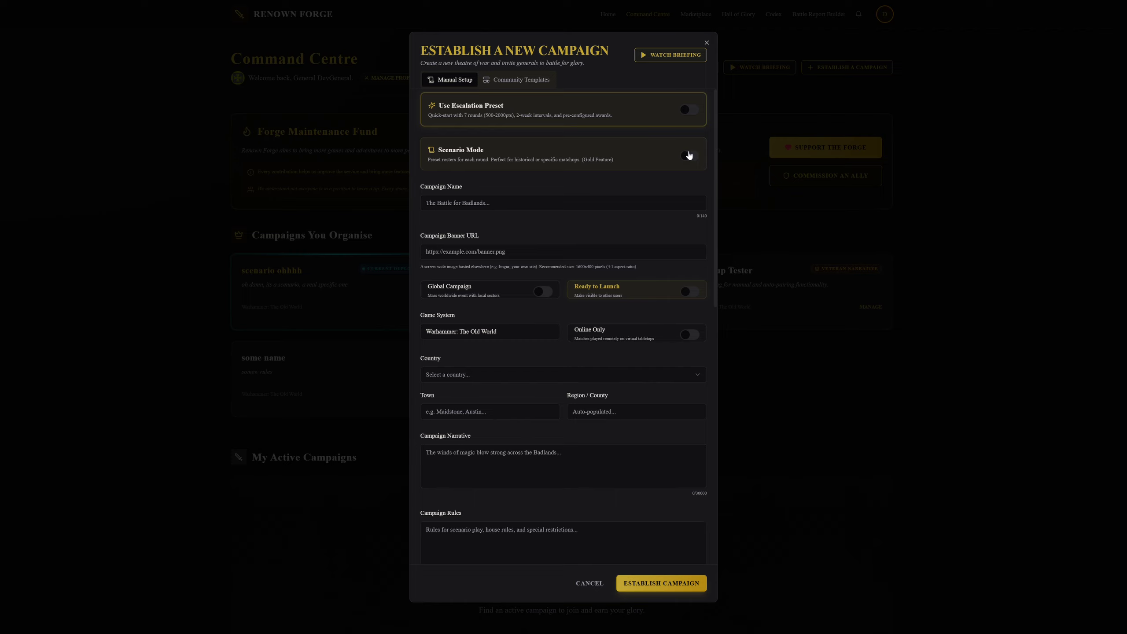
# Step: Name the new campaign "The Big Battle I am Making"
pyautogui.click(626, 205)
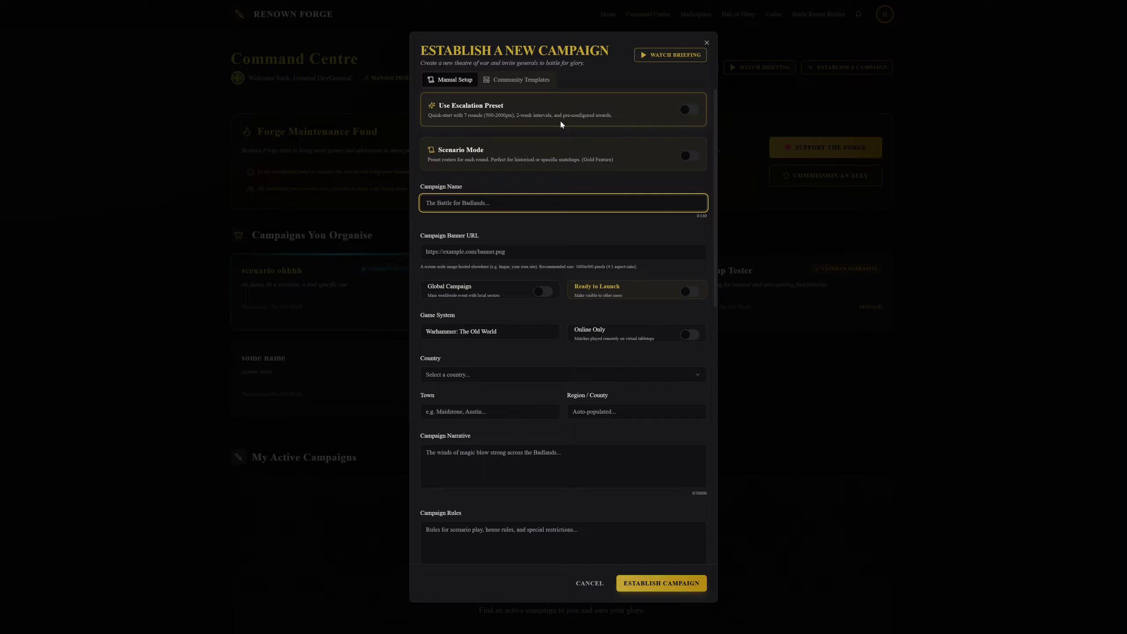
pyautogui.write('The Big Batlle')
pyautogui.press('BackSpace')
pyautogui.press('BackSpace')
pyautogui.write('le I am Making')
pyautogui.click(690, 292)
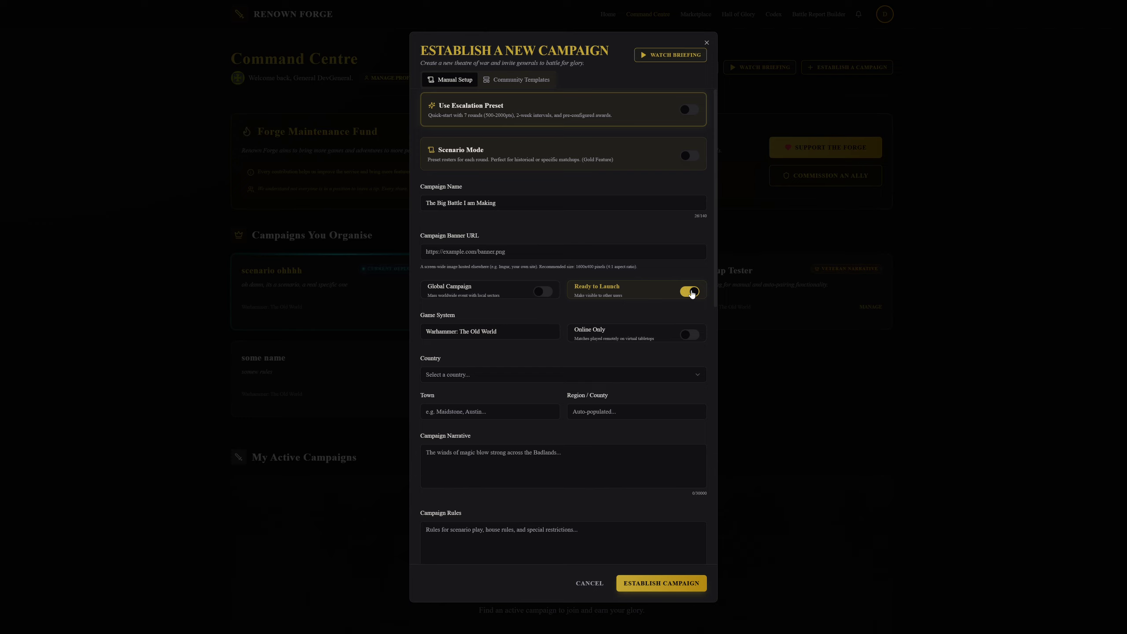
pyautogui.click(691, 292)
pyautogui.click(689, 334)
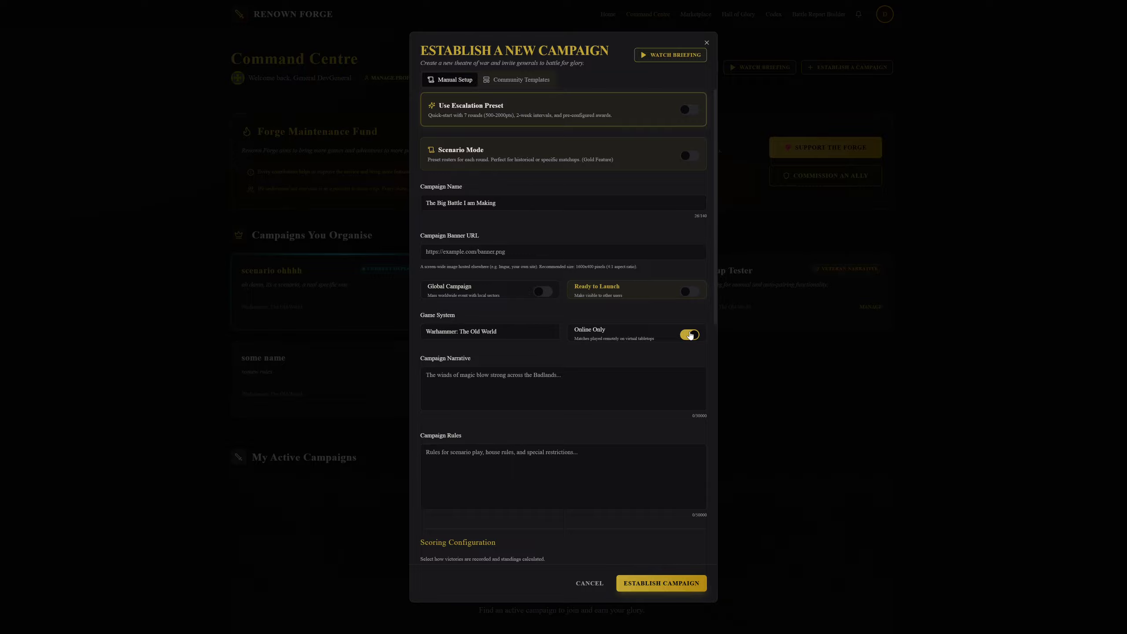
pyautogui.click(689, 334)
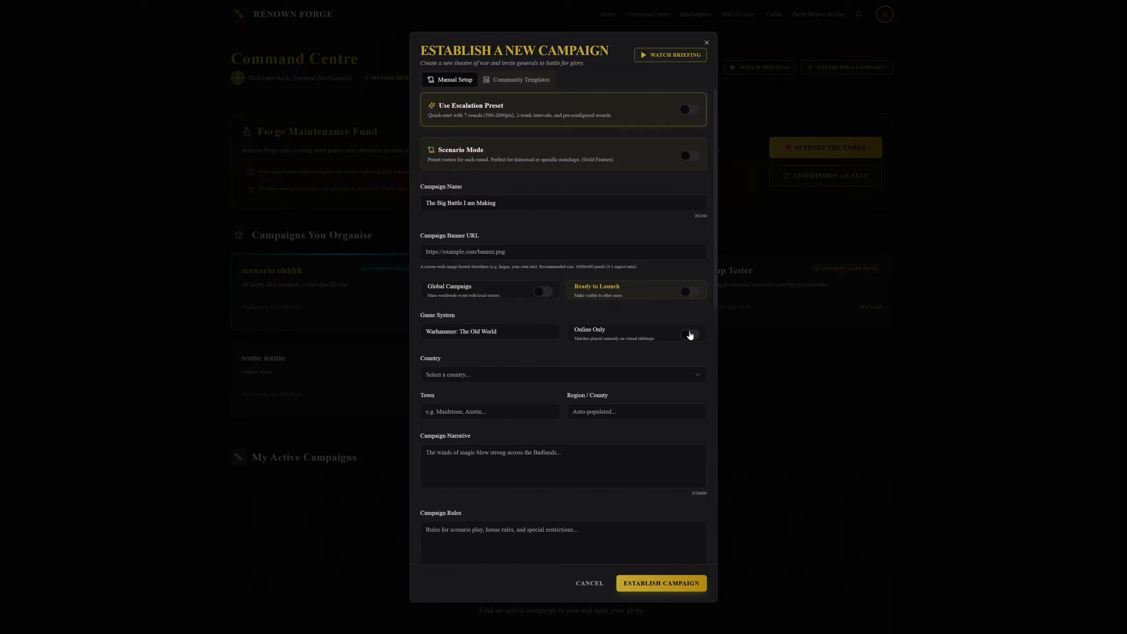
# Step: Set the campaign's location to United Kingdom, with London as both the town and the region
pyautogui.click(459, 379)
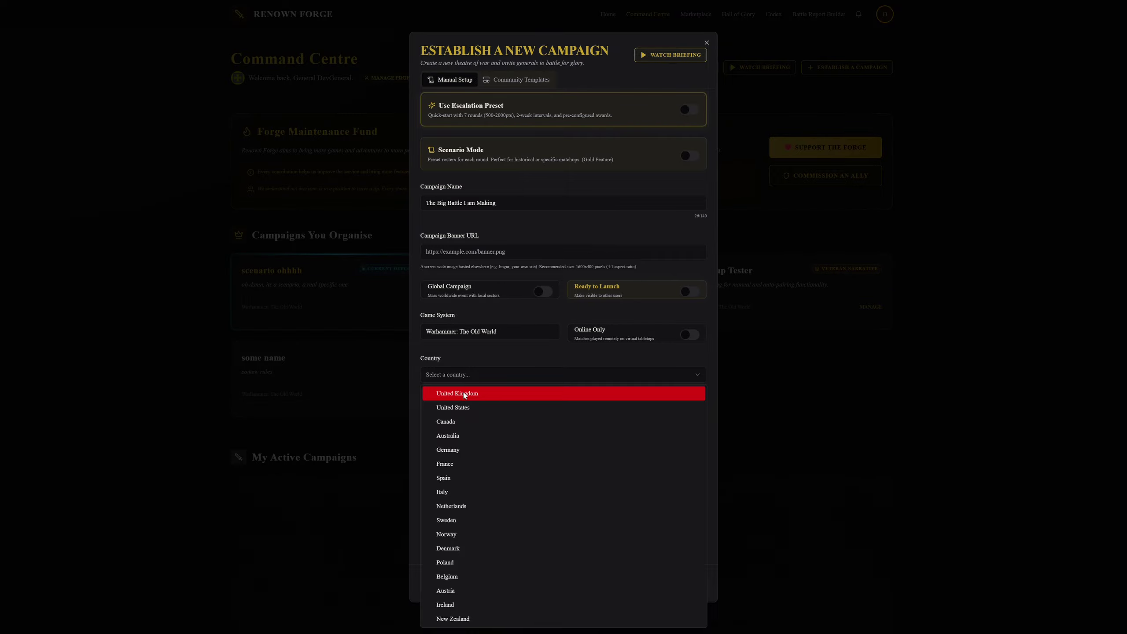
pyautogui.click(462, 393)
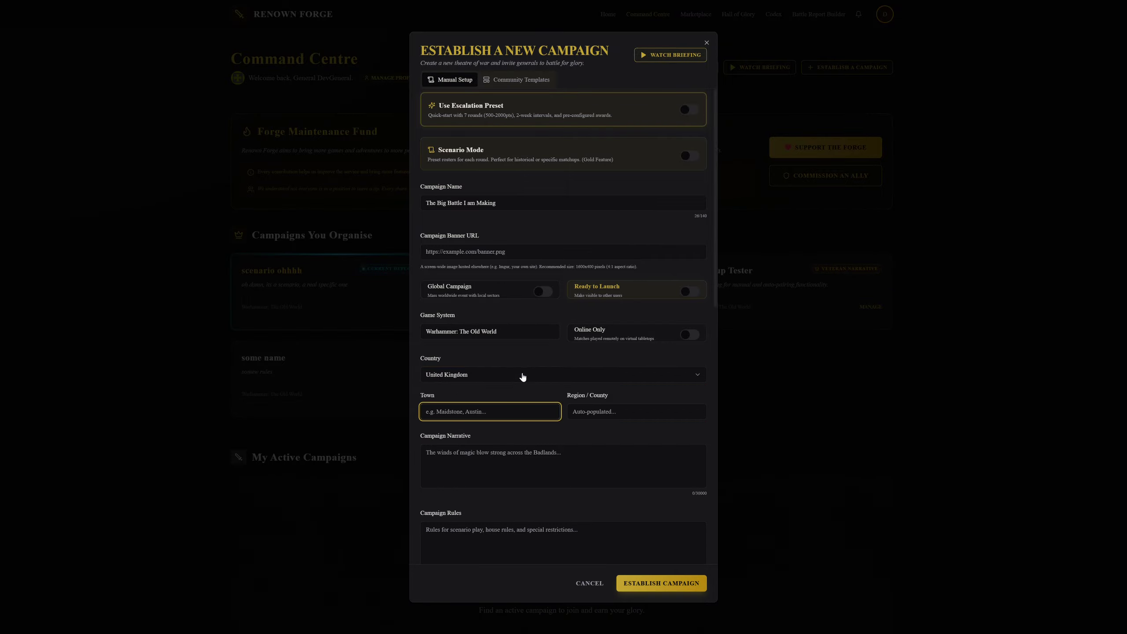
pyautogui.write('London')
pyautogui.click(614, 419)
pyautogui.write('London')
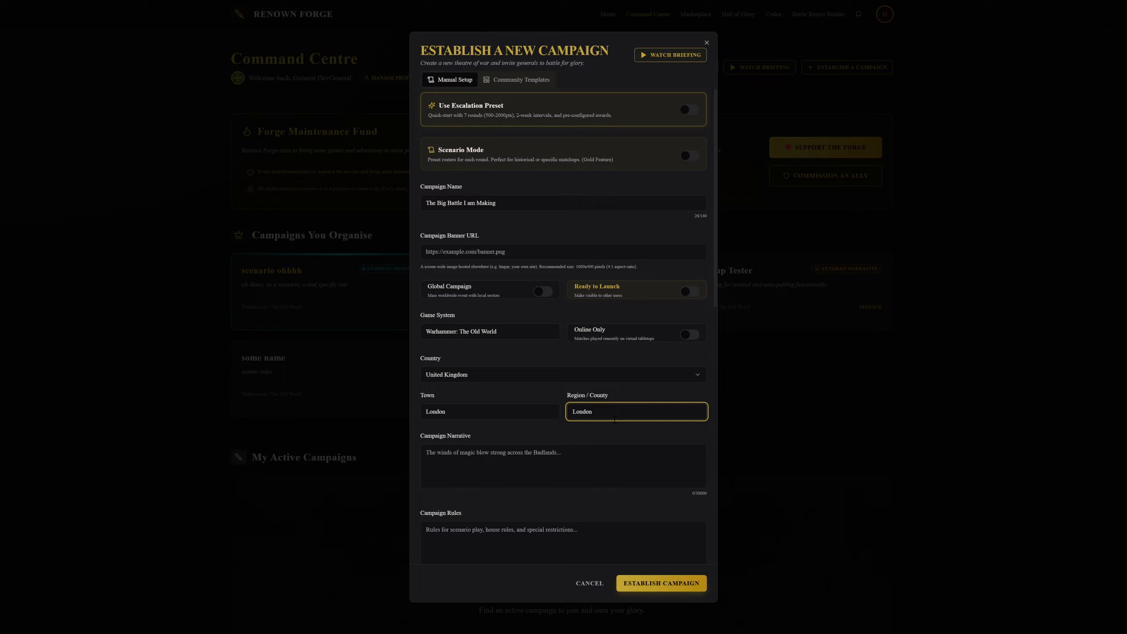
# Step: Enter the campaign narrative "My lovely story, where people have a few games and probably drinks"
pyautogui.click(536, 451)
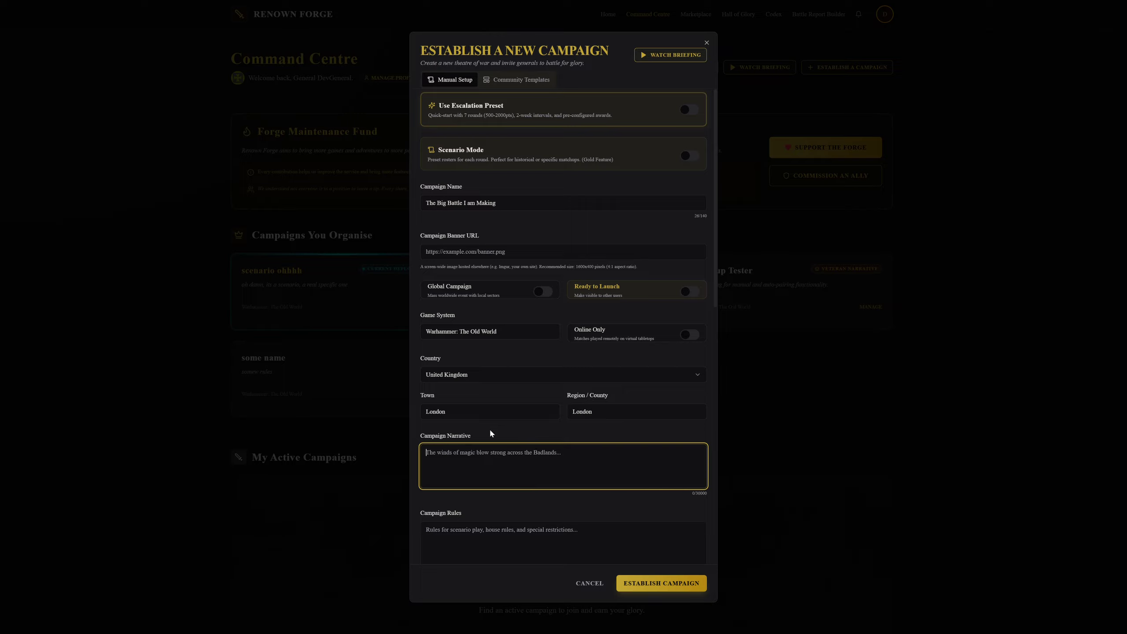
pyautogui.write('My')
pyautogui.write('few games and probably drinks')
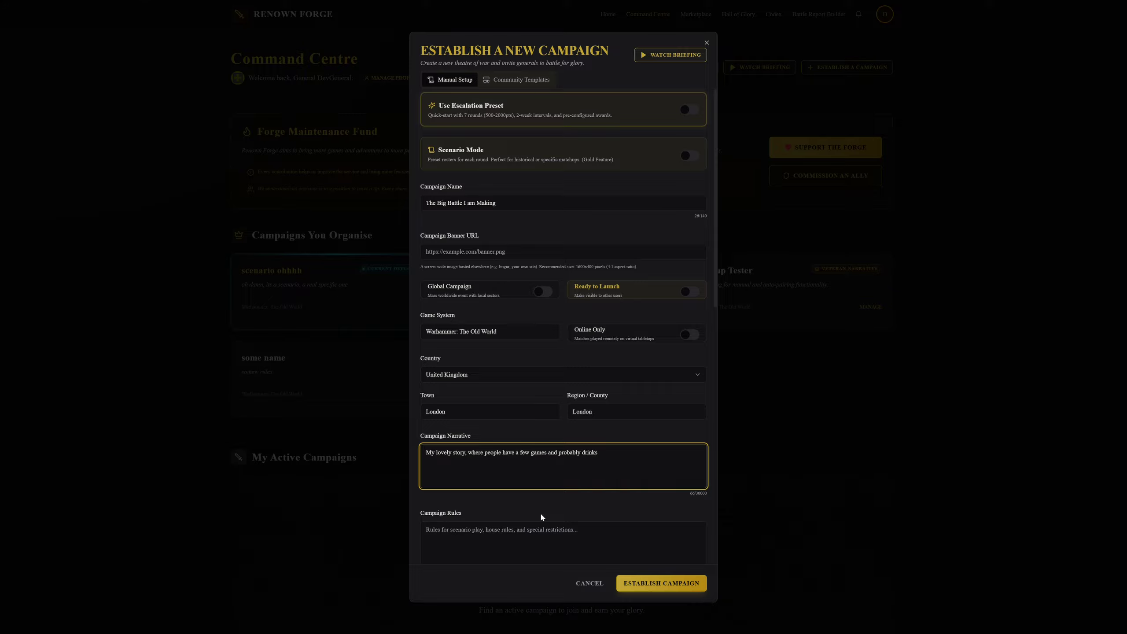
# Step: Enter three lines of campaign rules: "Renegades allowed.", "Use battle march for 500-750 point games" and "A special rule for a fun character"
pyautogui.click(533, 537)
pyautogui.scroll(-2, 527, 484)
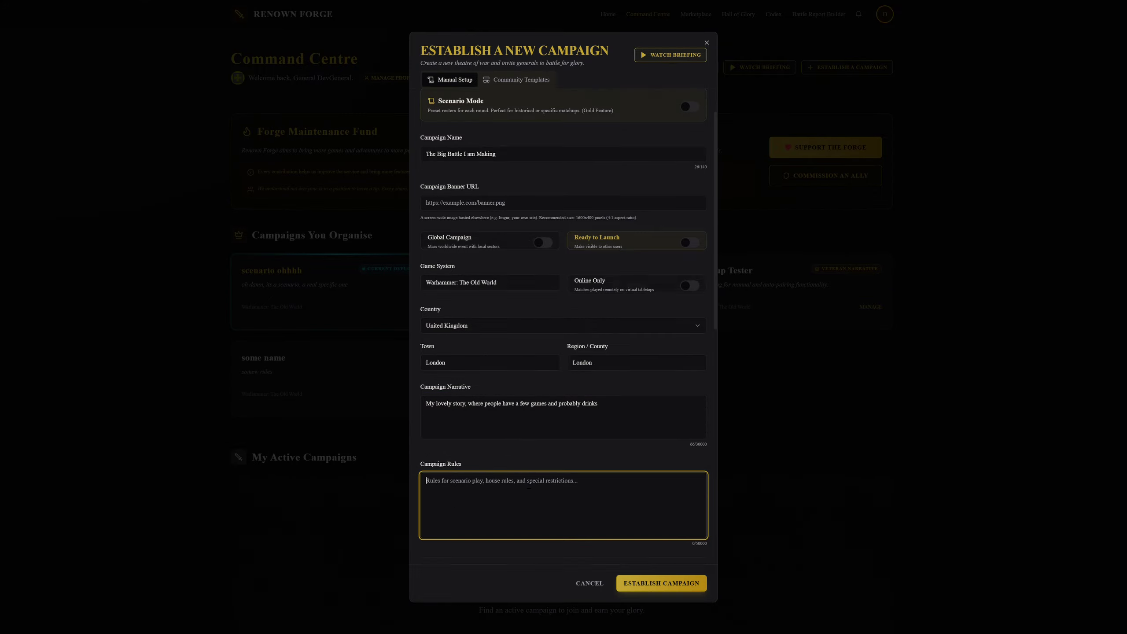
pyautogui.write('Renegades')
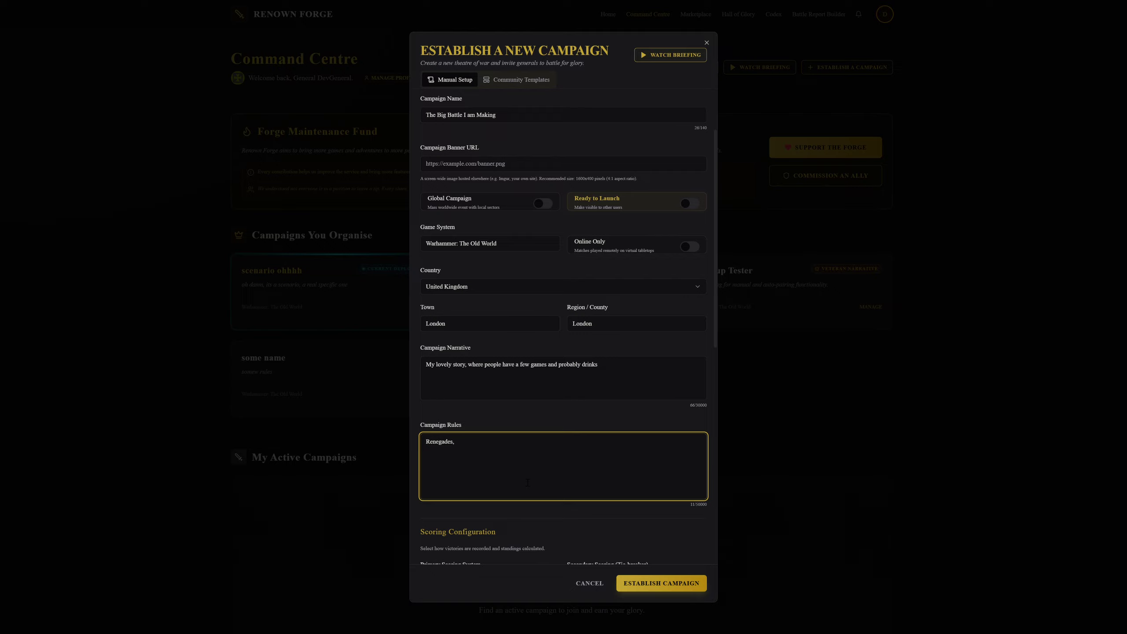
pyautogui.write(', al')
pyautogui.write('llowed')
pyautogui.write('Use battle ma')
pyautogui.write('rch for ')
pyautogui.write('500')
pyautogui.write('-750 pou')
pyautogui.write('nt games')
pyautogui.write('Aspec')
pyautogui.write('ial rue ')
pyautogui.write('le for a ')
pyautogui.write('fu')
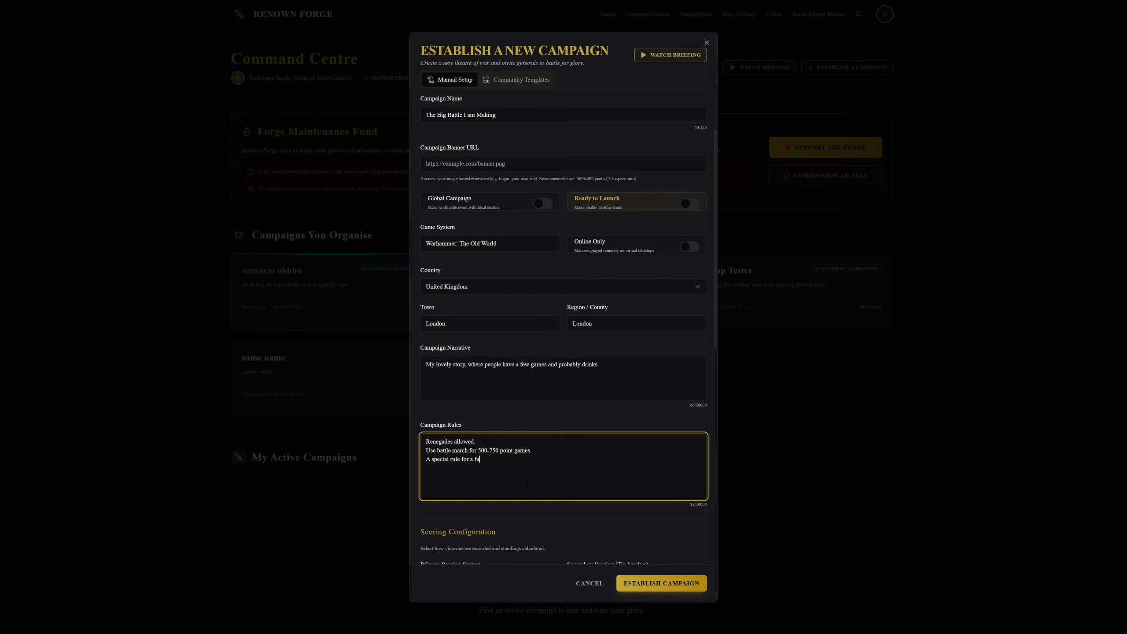
pyautogui.write('n character')
# Step: Set primary scoring to Win / Loss / Draw with a win threshold of 100, and secondary scoring to 20-0 (Brackets)
pyautogui.scroll(-2, 525, 476)
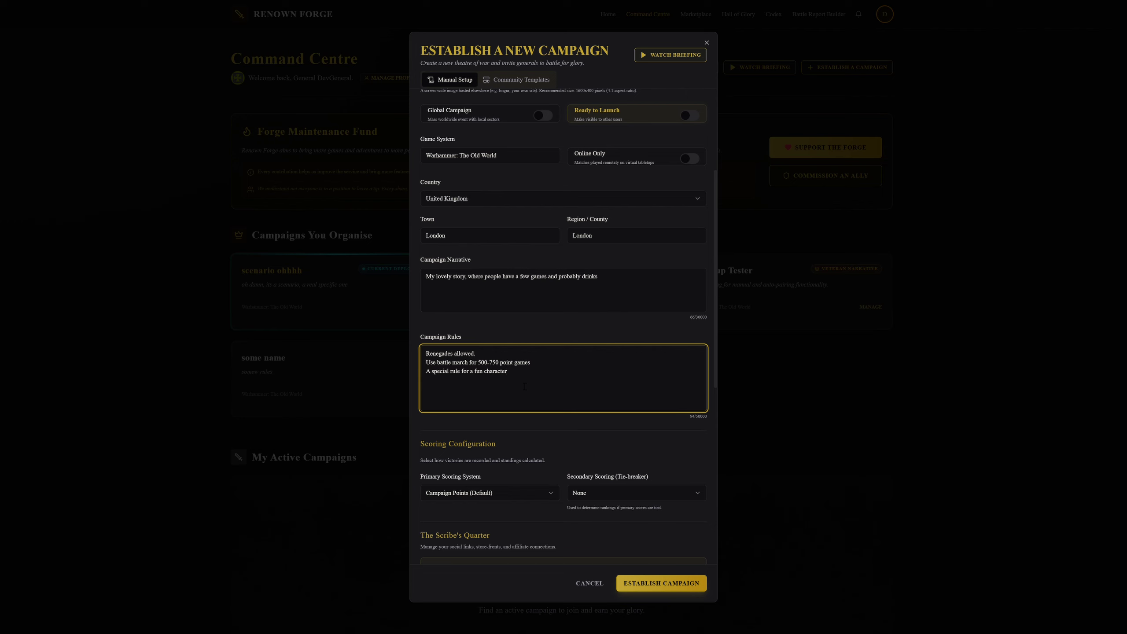
pyautogui.scroll(-2, 524, 386)
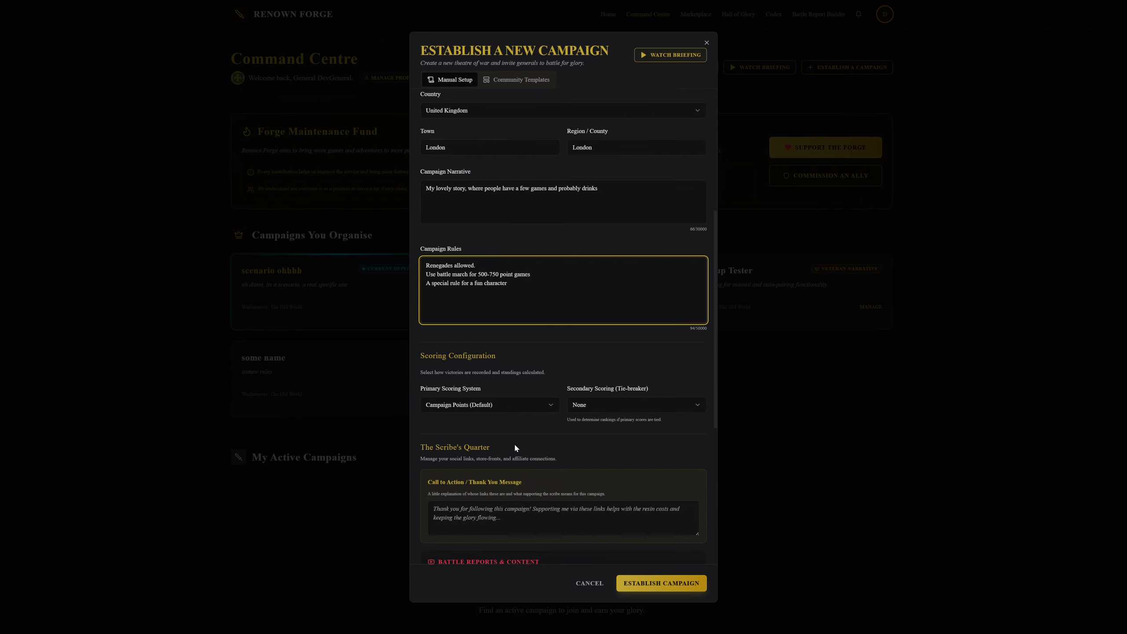
pyautogui.click(468, 406)
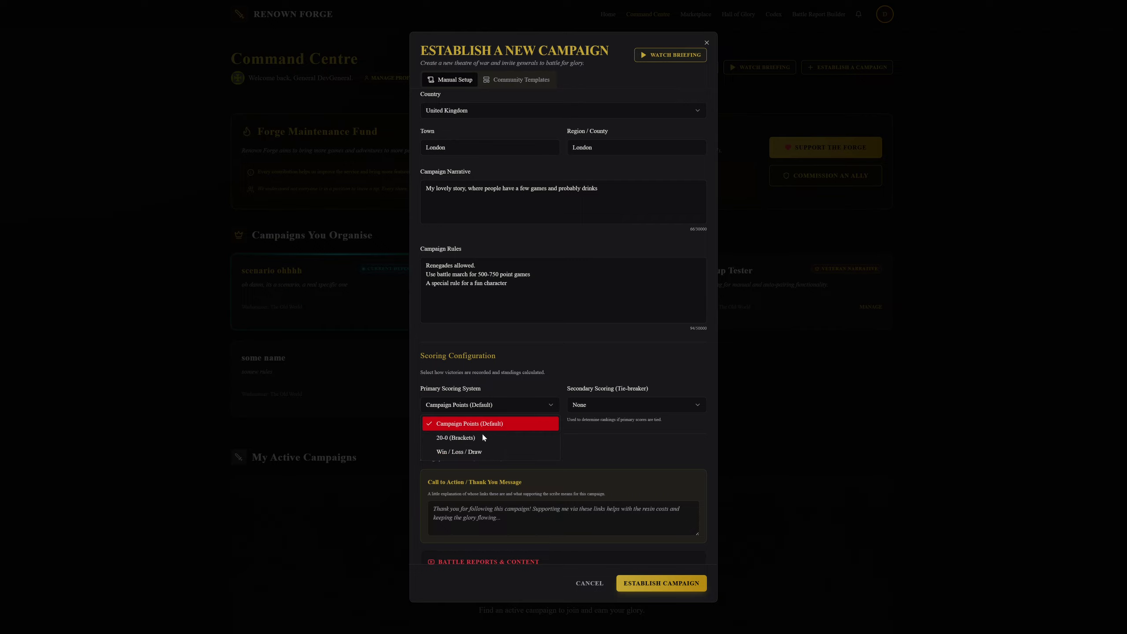
pyautogui.click(479, 452)
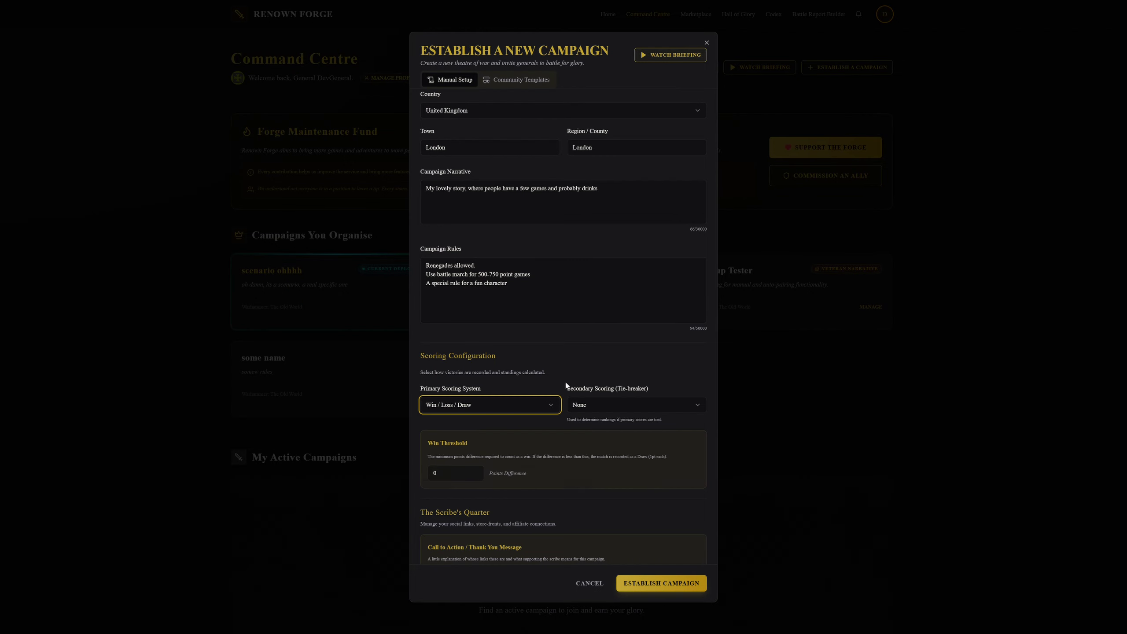
pyautogui.press('Tab')
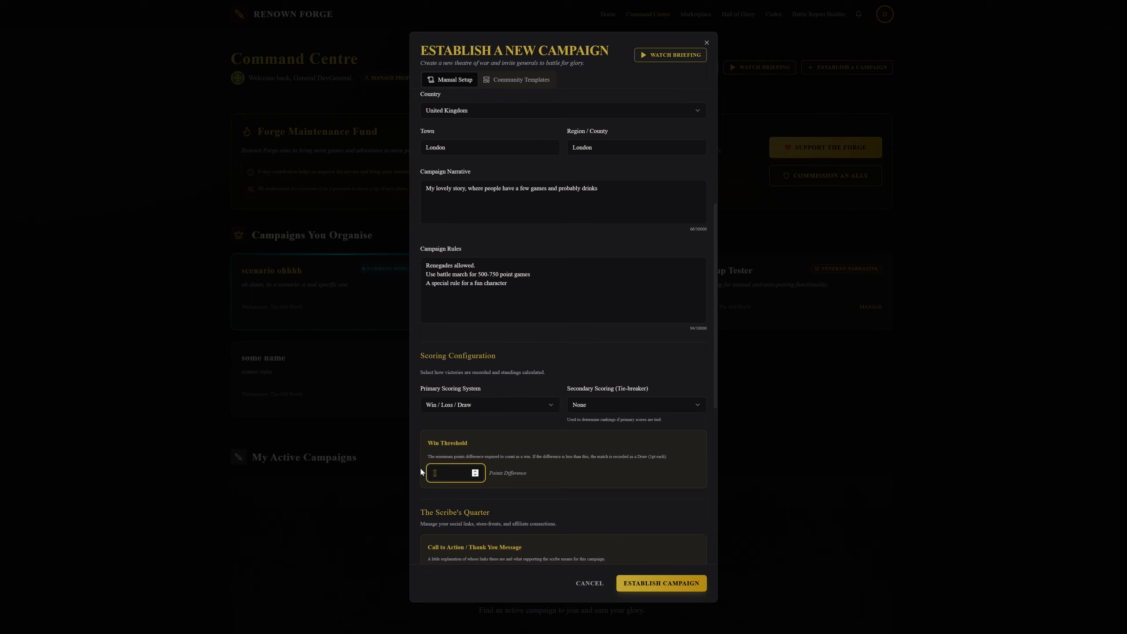
pyautogui.write('100')
pyautogui.click(647, 403)
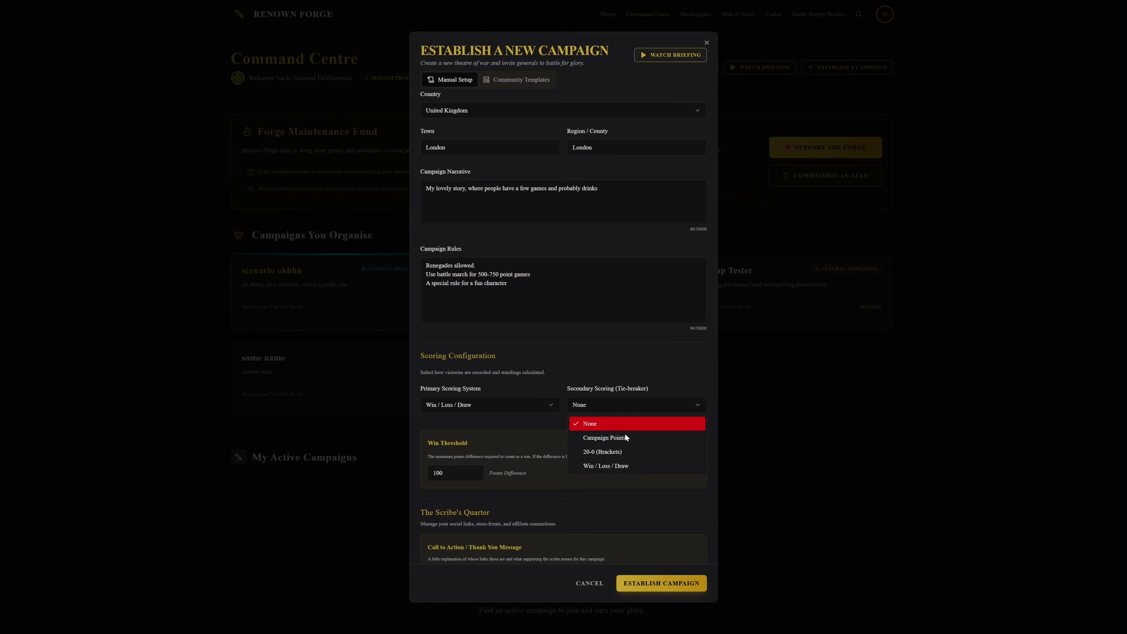
pyautogui.click(620, 450)
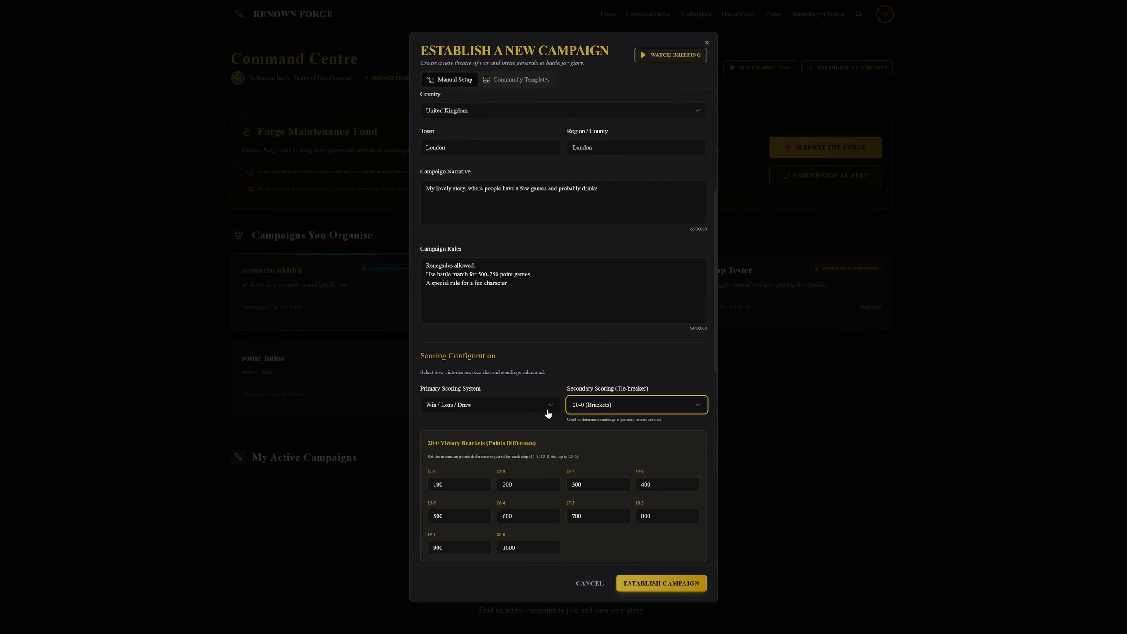
# Step: Write the Scribe's Quarter thank-you message "Thanks for supporting our lovely little campaign!"
pyautogui.scroll(-3, 544, 445)
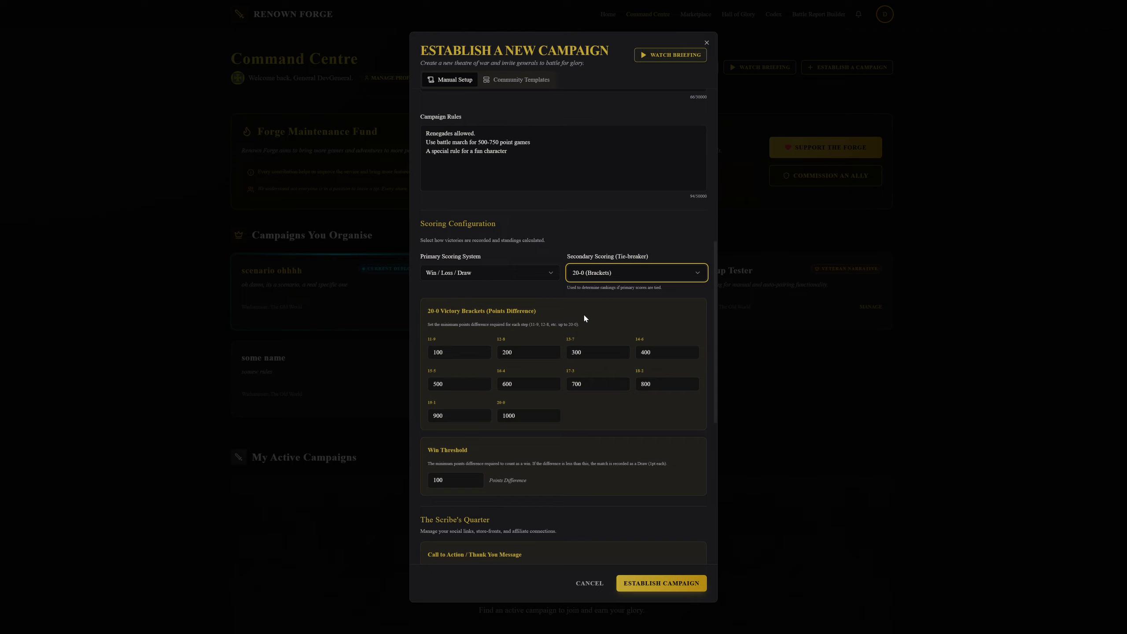
pyautogui.scroll(-5, 582, 313)
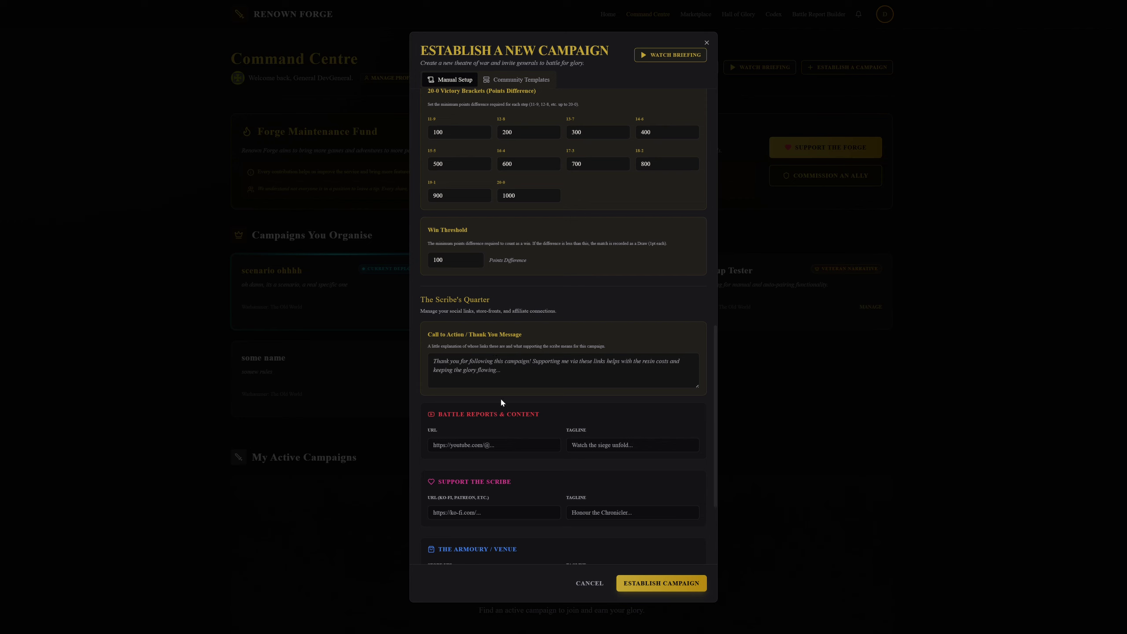
pyautogui.scroll(-1, 509, 392)
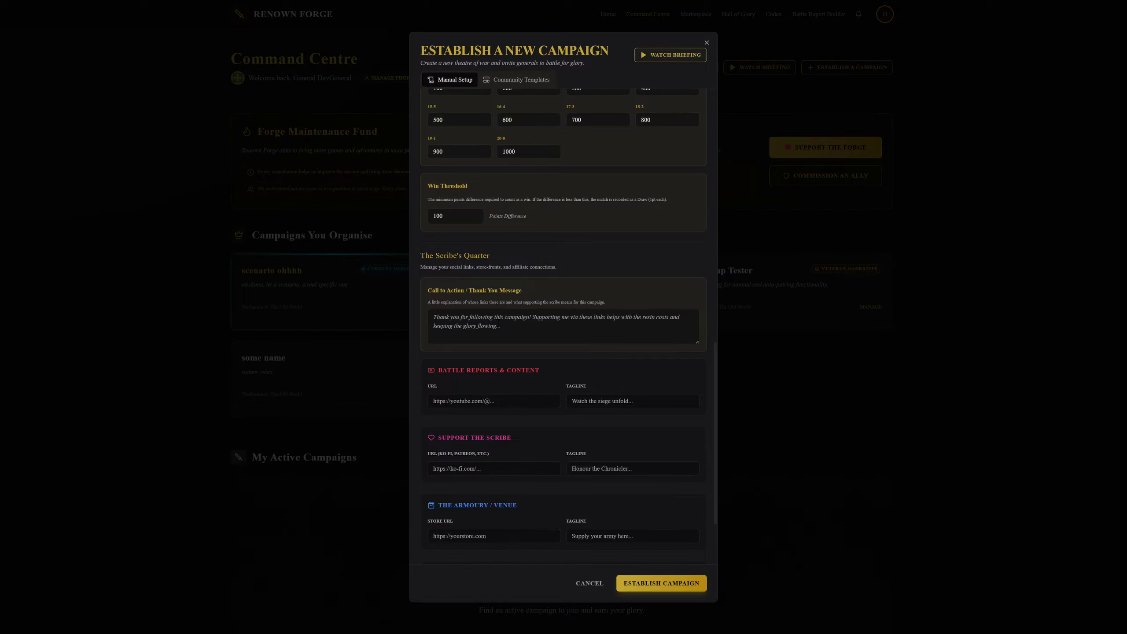
pyautogui.click(498, 323)
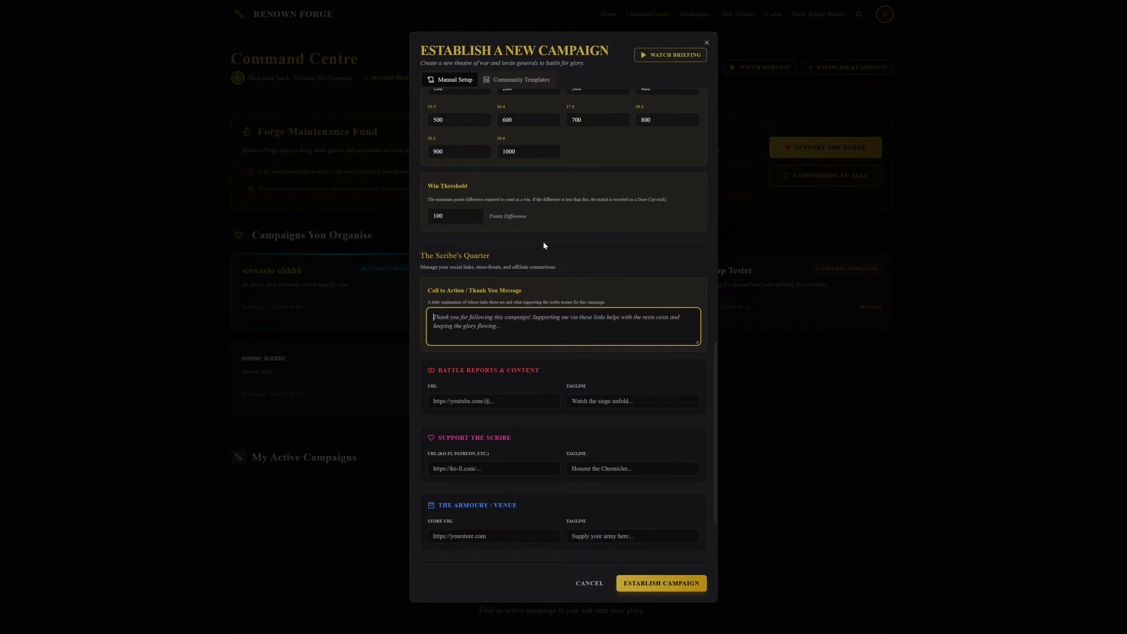
pyautogui.write('Thanks for')
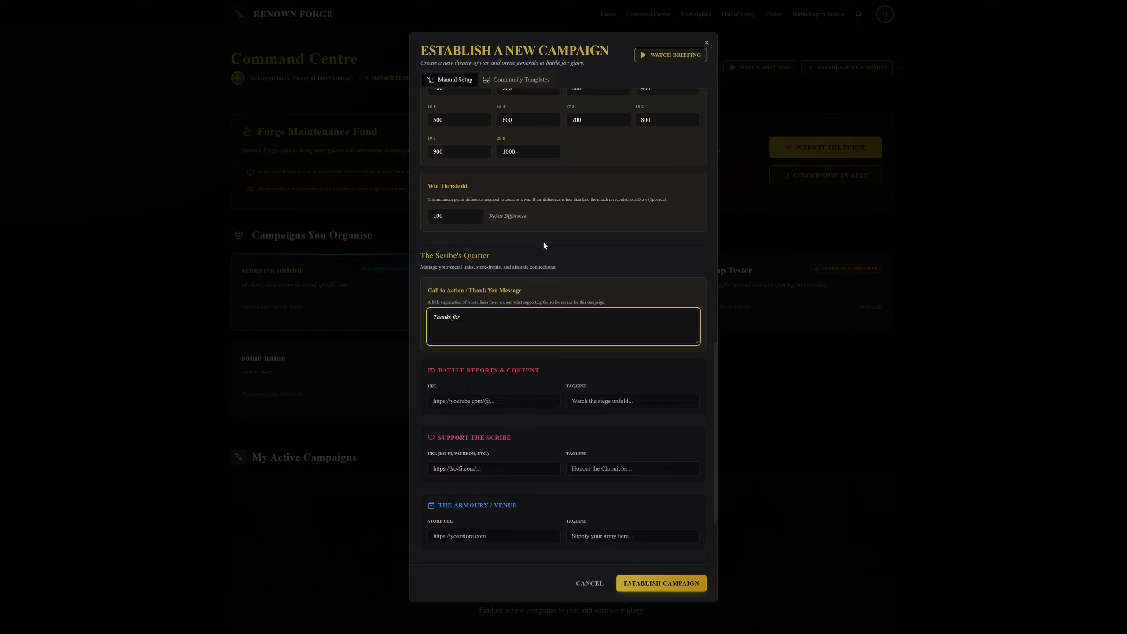
pyautogui.write(' supporting our lovely little campaign!')
# Step: Enable the Support Glory Campaign Manager option and establish the campaign
pyautogui.scroll(-2, 503, 404)
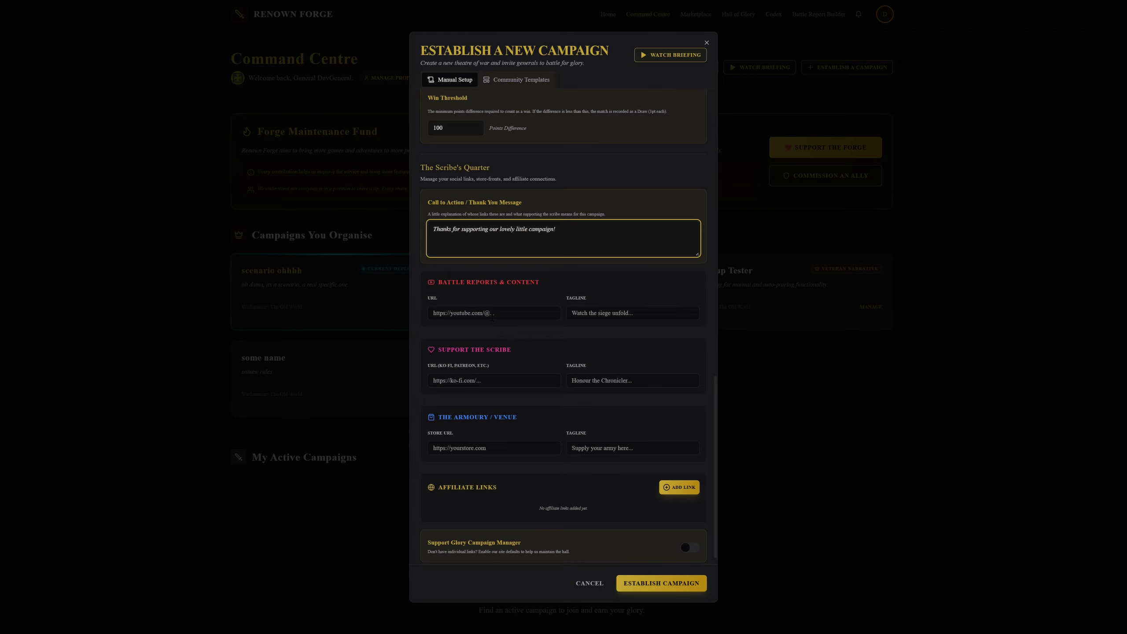
pyautogui.click(634, 316)
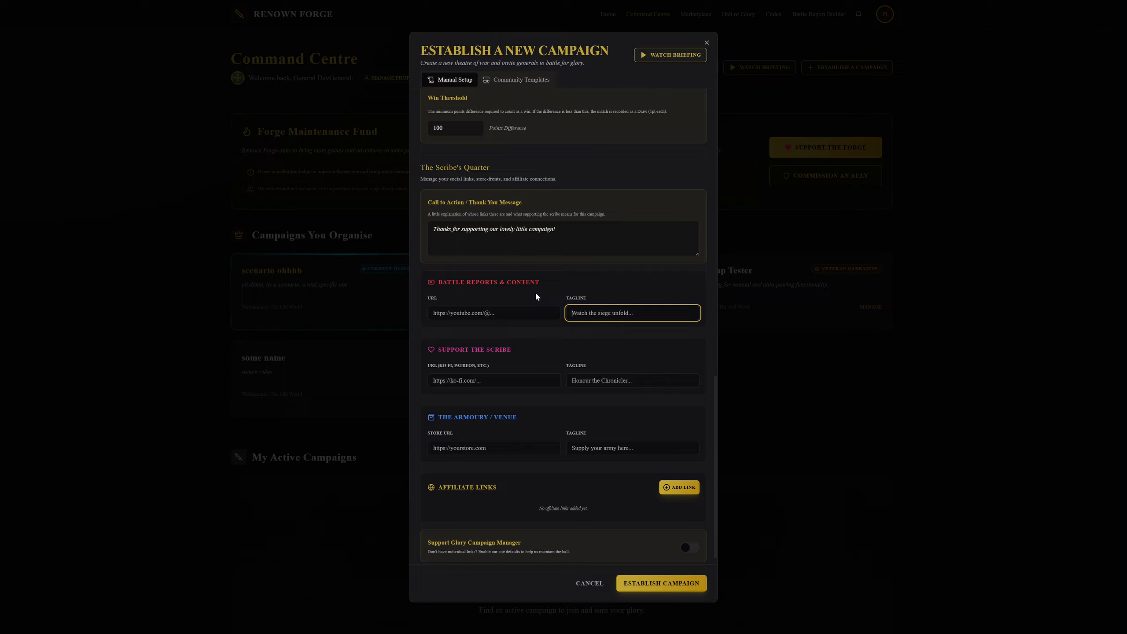
pyautogui.click(620, 292)
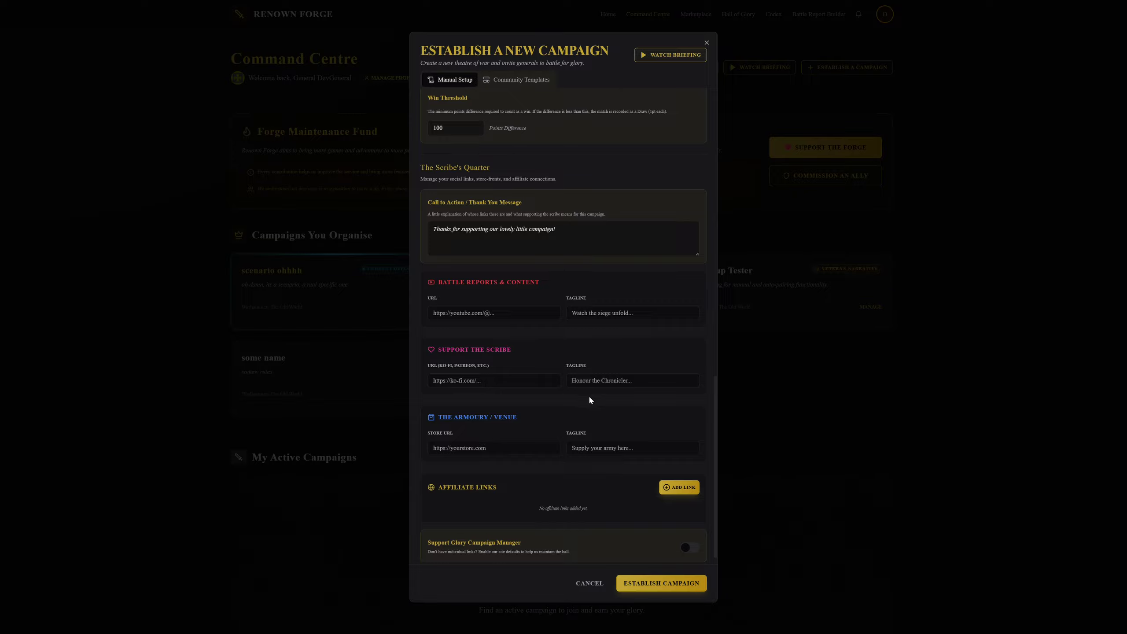
pyautogui.scroll(-1, 577, 399)
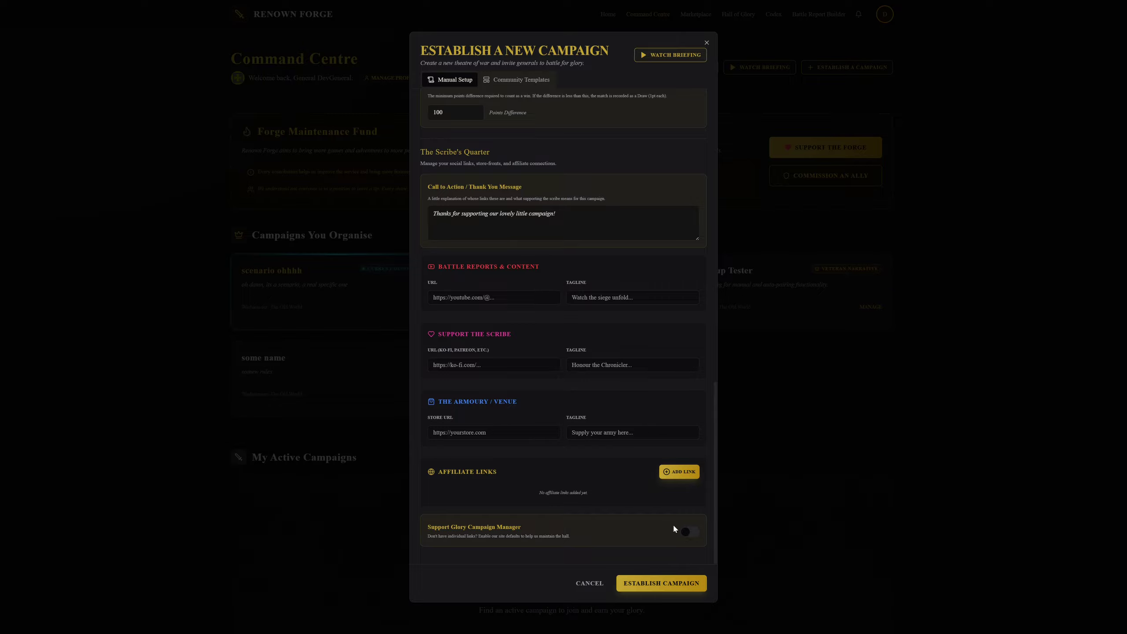
pyautogui.click(689, 532)
pyautogui.click(644, 584)
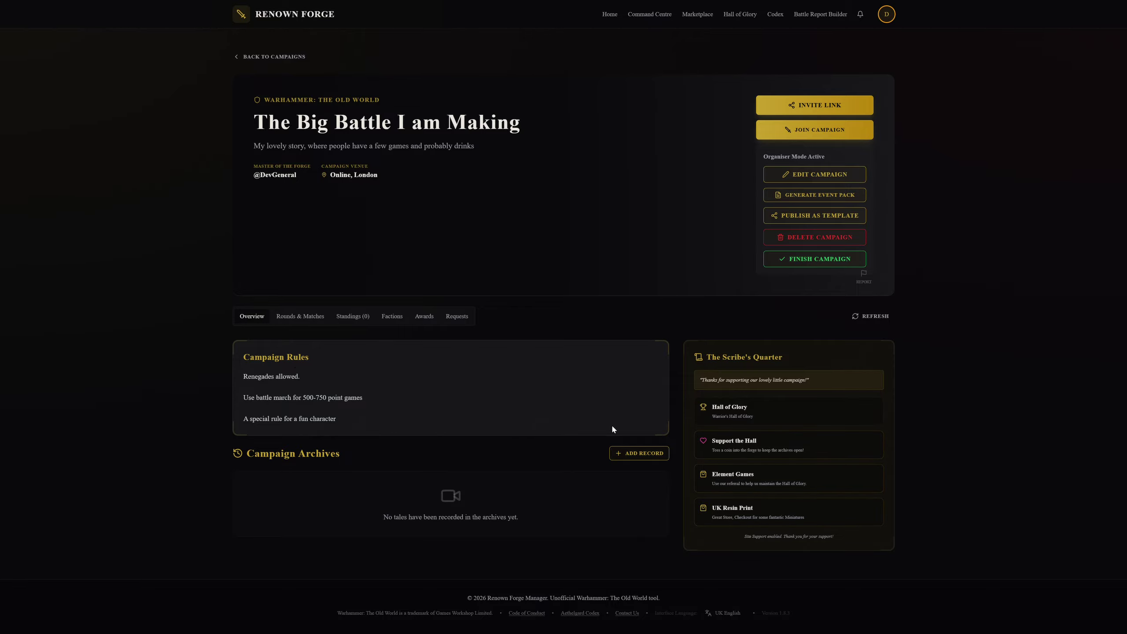
# Step: Examine the media type and round options for a new campaign archive record, leaving the form without adding one
pyautogui.click(660, 454)
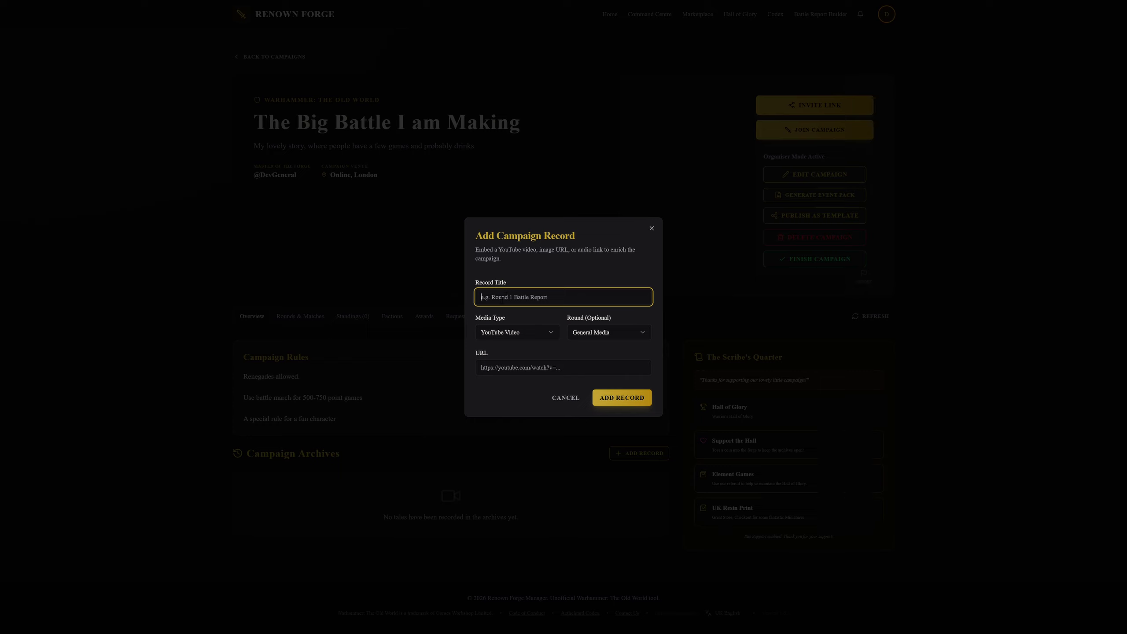
pyautogui.click(517, 333)
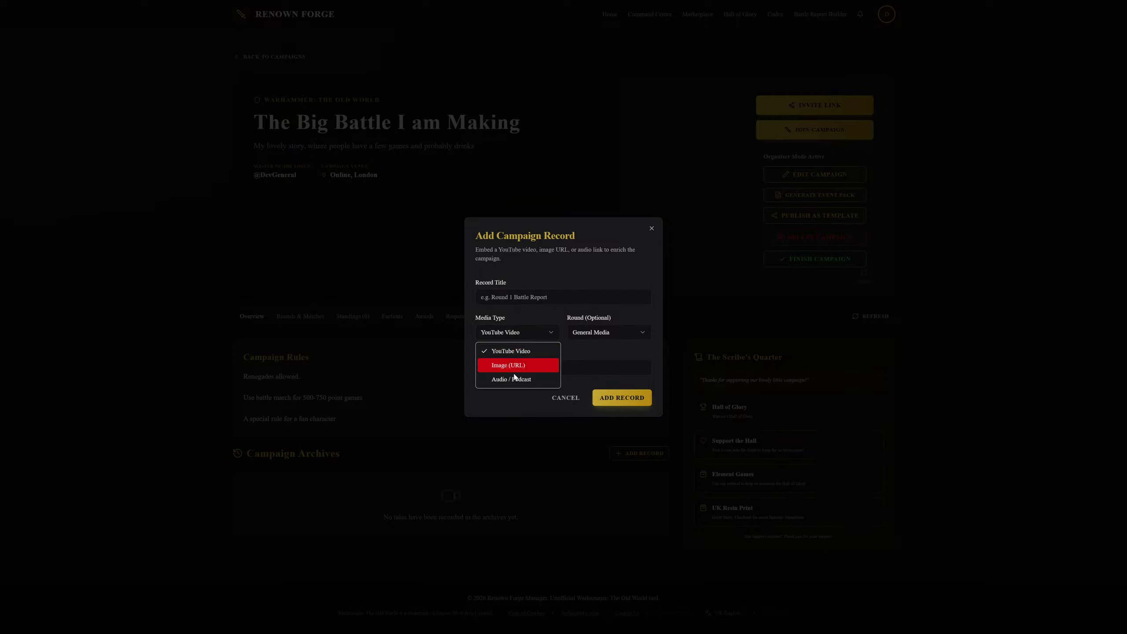
pyautogui.click(628, 277)
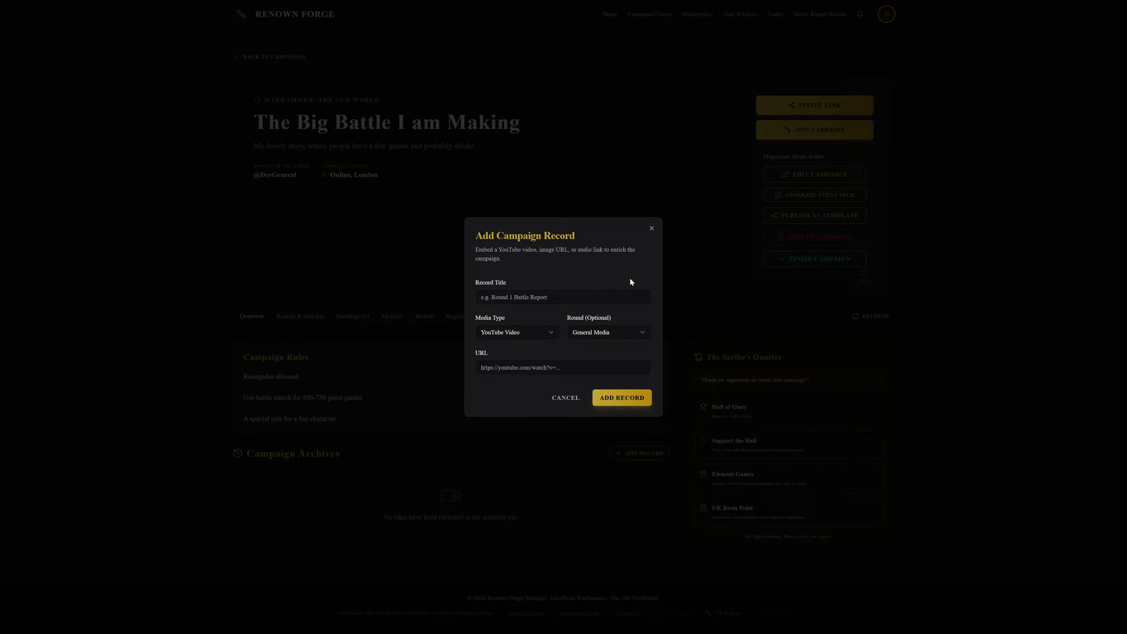
pyautogui.click(614, 329)
pyautogui.click(639, 319)
pyautogui.click(573, 397)
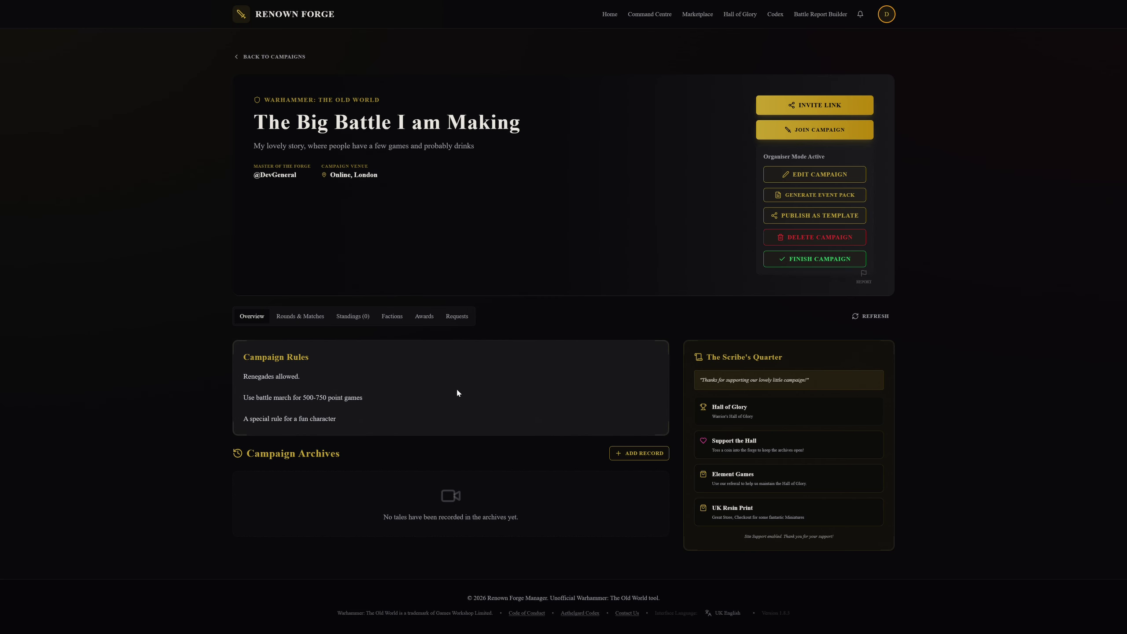
# Step: Start a campaign round titled "Border Skirmish" with a 500-point limit, one match per player and an end date of 20/05/2026
pyautogui.click(301, 315)
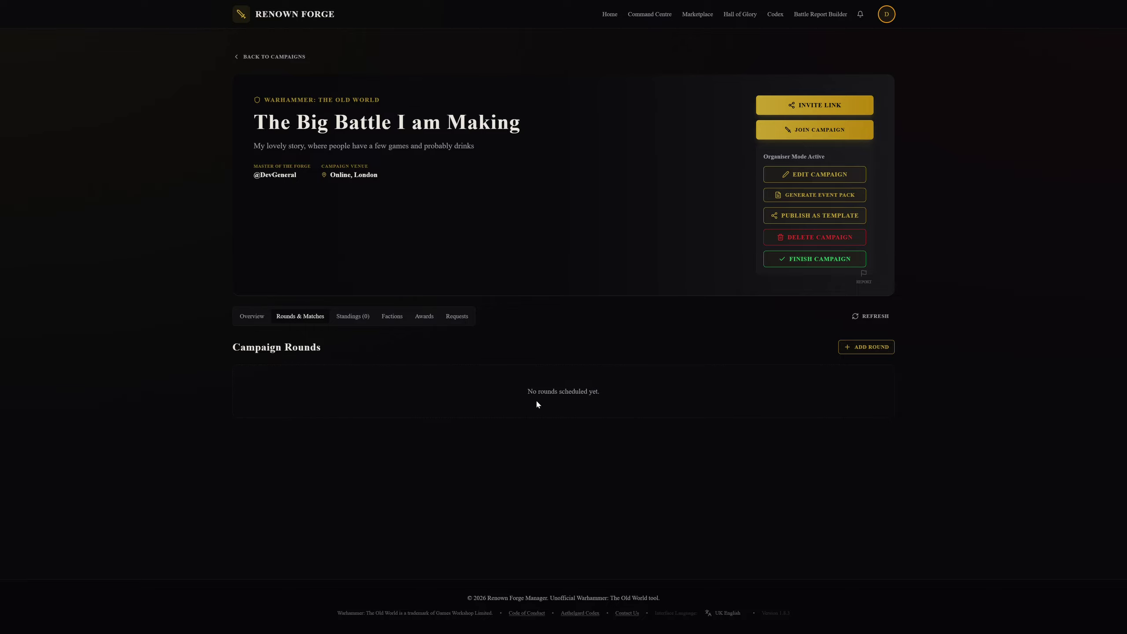
pyautogui.click(850, 349)
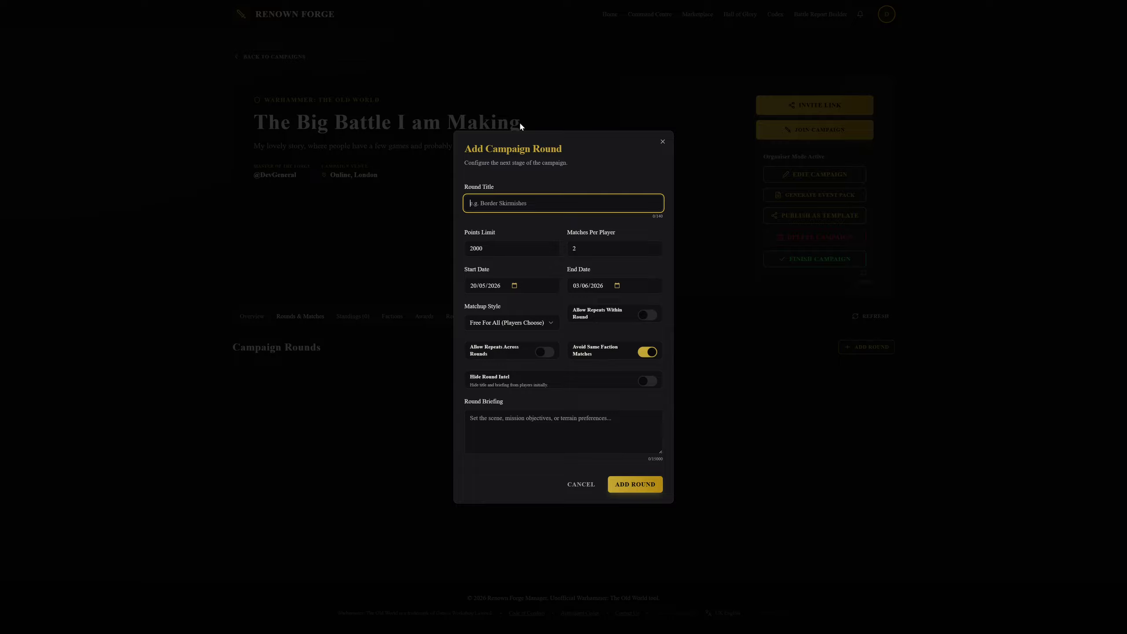
pyautogui.write('Border Skirmish')
pyautogui.press('Tab')
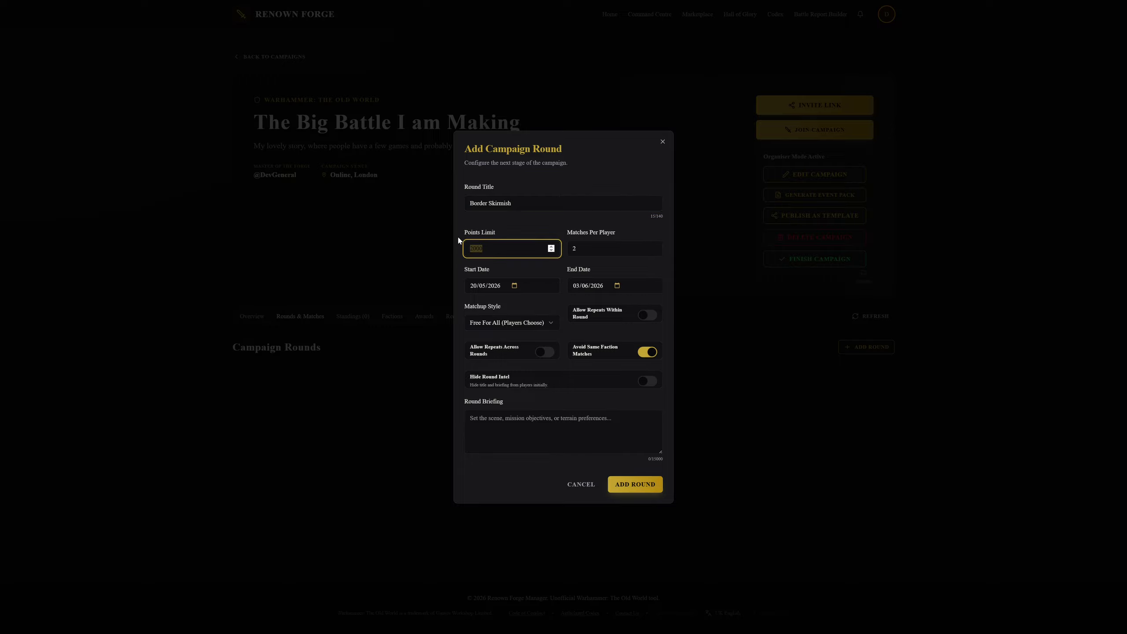
pyautogui.write('50')
pyautogui.press('Tab')
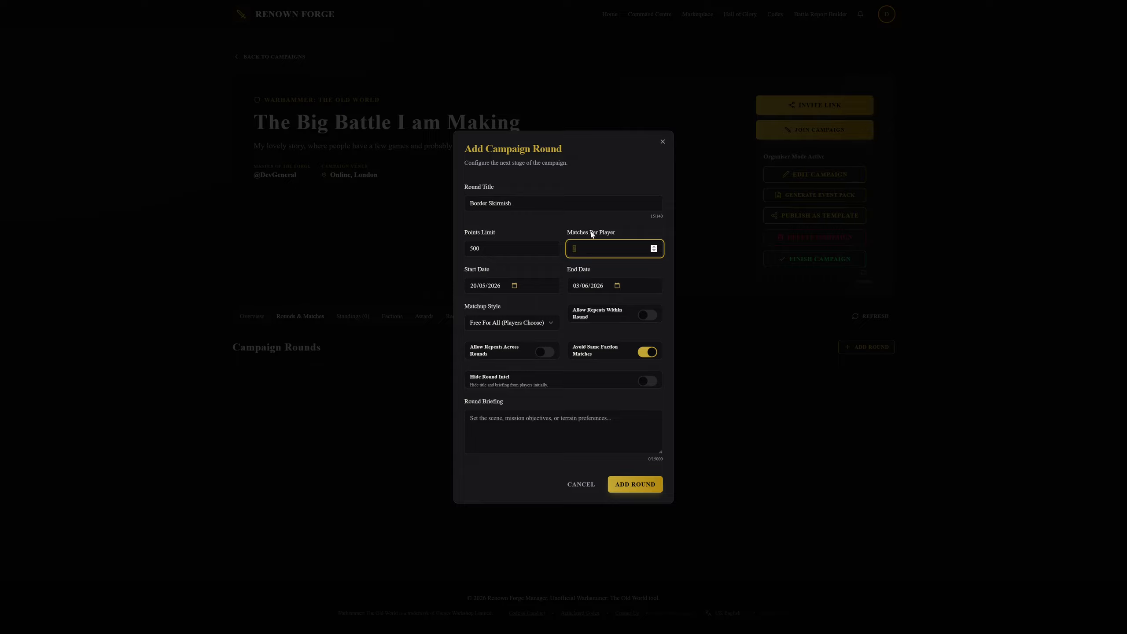
pyautogui.click(654, 250)
pyautogui.click(618, 286)
# Step: Keep the Free For All (Players Choose) matchup style, allow repeats across rounds and leave the round intel unhidden
pyautogui.click(530, 325)
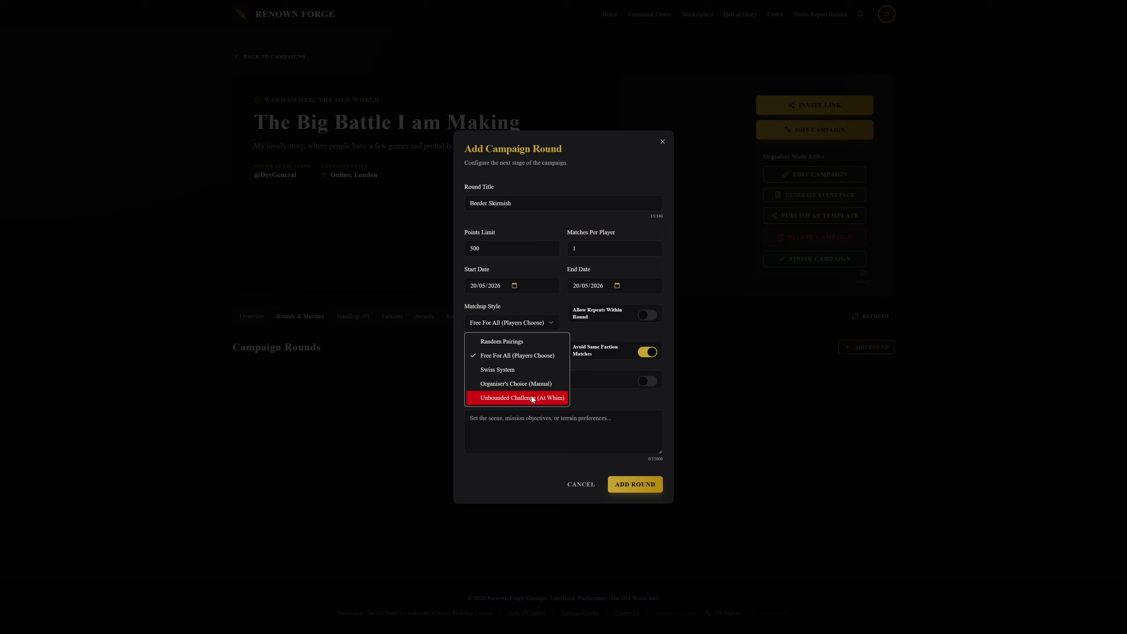
pyautogui.click(549, 357)
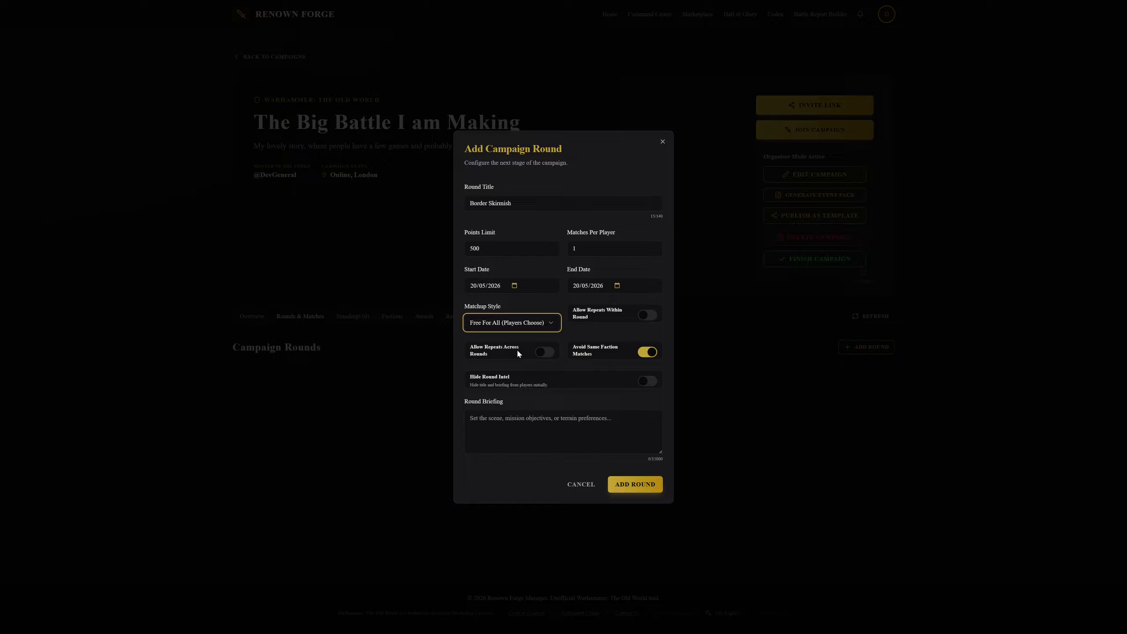
pyautogui.click(548, 352)
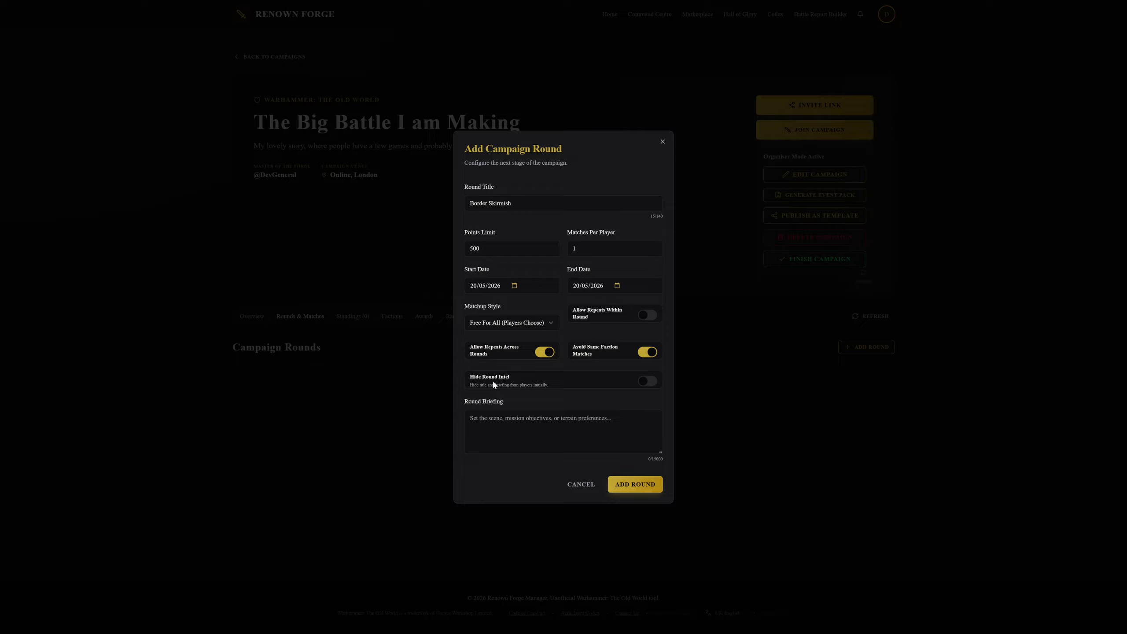
pyautogui.click(647, 380)
pyautogui.click(647, 382)
# Step: Write the round briefing "Terrain is just hills, so much hills and more hills. Battlemarch is to be used here" and add the round
pyautogui.press('Tab')
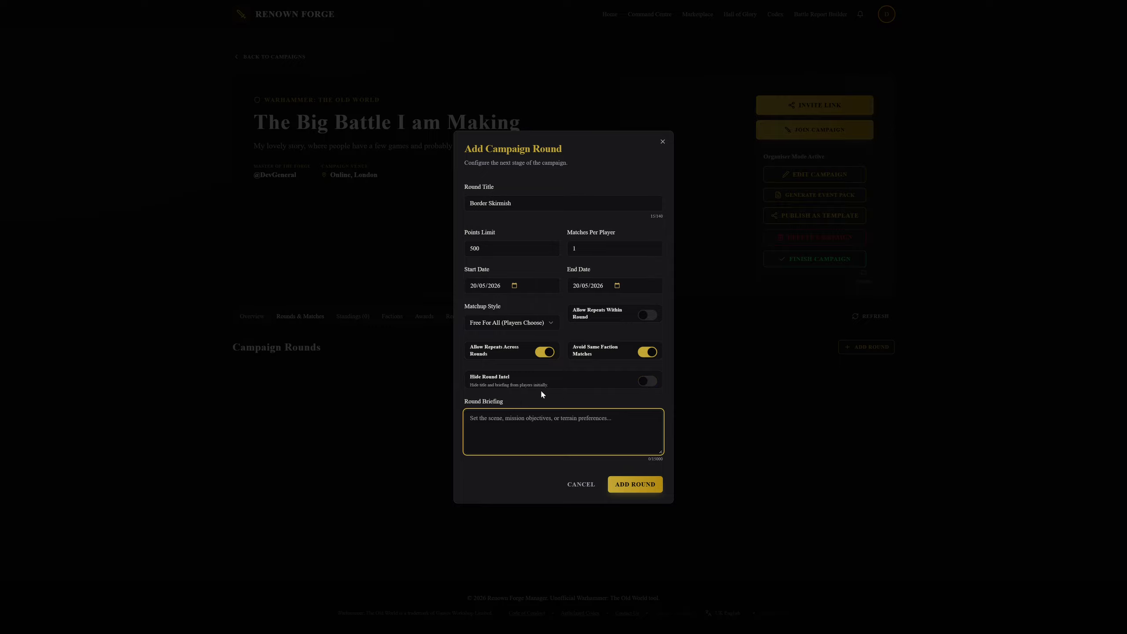
pyautogui.write('Terriain is just hills, so much hills and mo')
pyautogui.write('re hills')
pyautogui.write('. Battlemarch is to be used here')
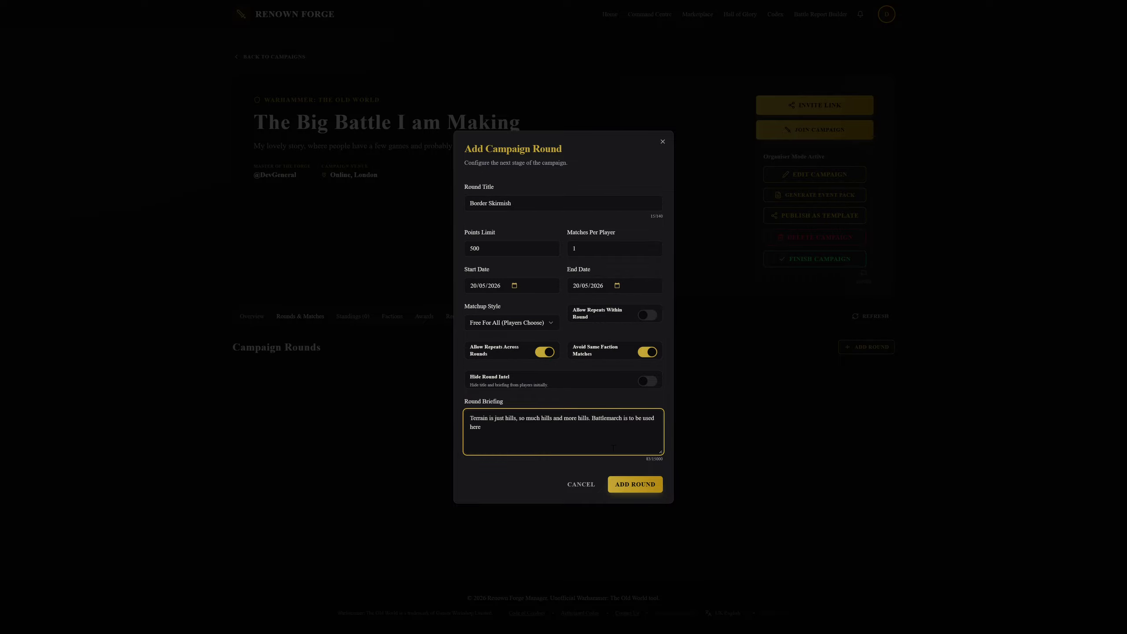
pyautogui.click(628, 480)
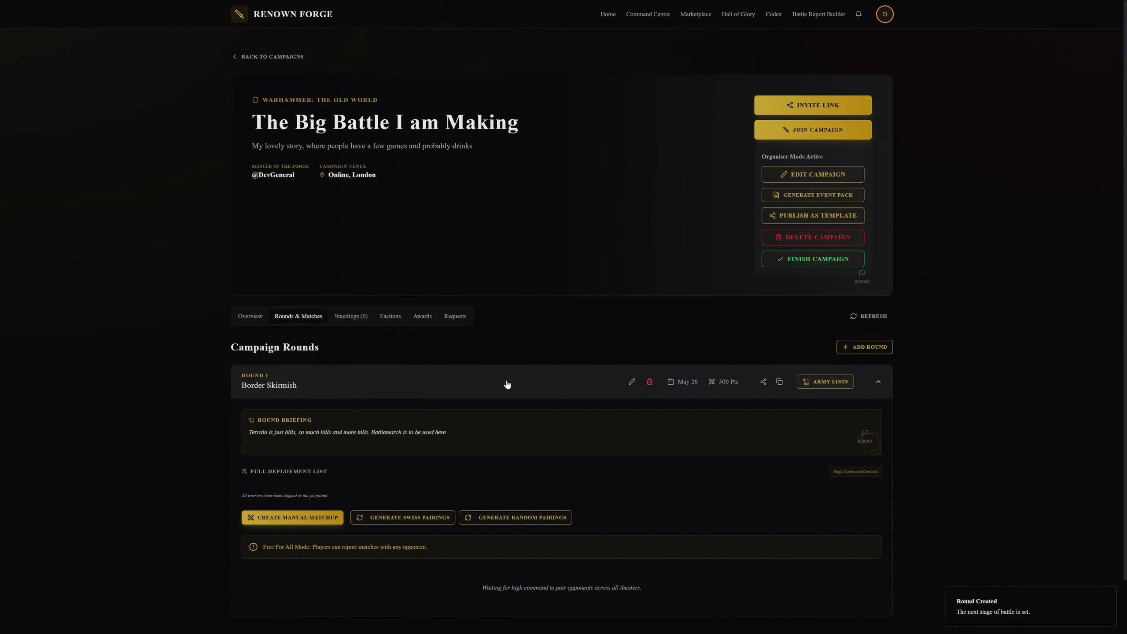
# Step: Start a second campaign round titled "Big Round Two Woo" with a 750-point limit and one match per player
pyautogui.click(436, 389)
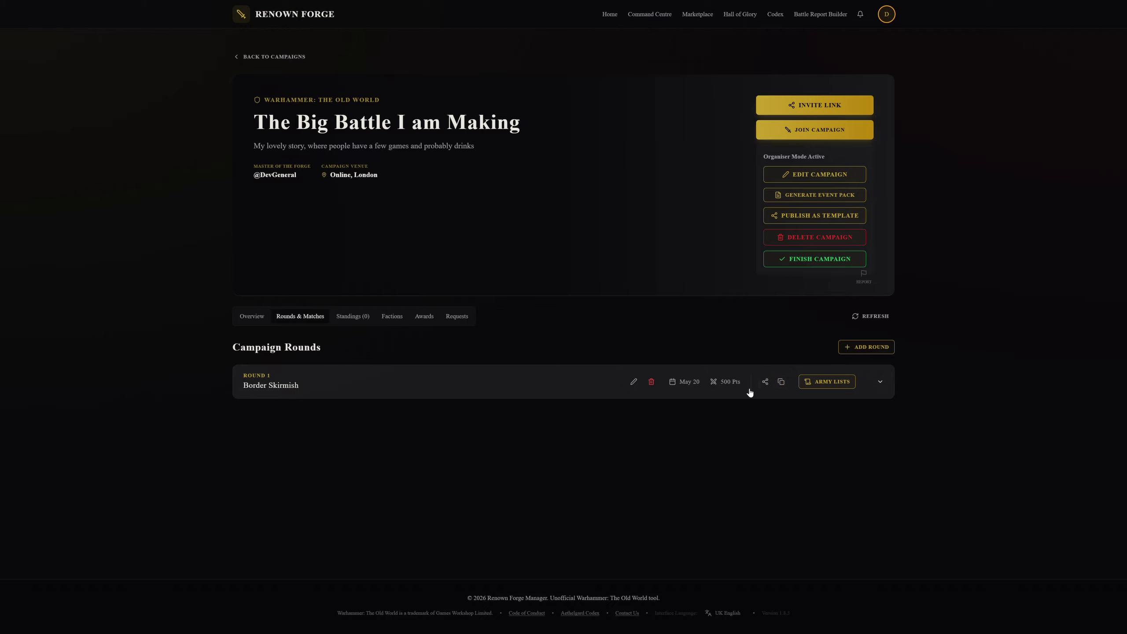
pyautogui.click(783, 384)
pyautogui.click(850, 348)
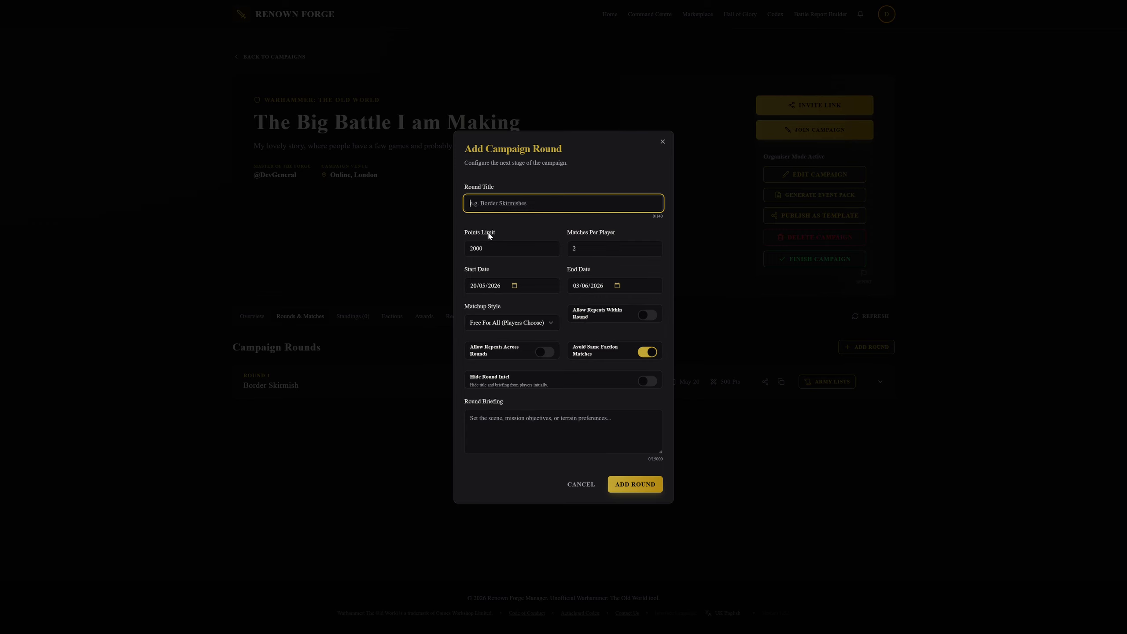
pyautogui.moveTo(543, 248); pyautogui.dragTo(460, 247)
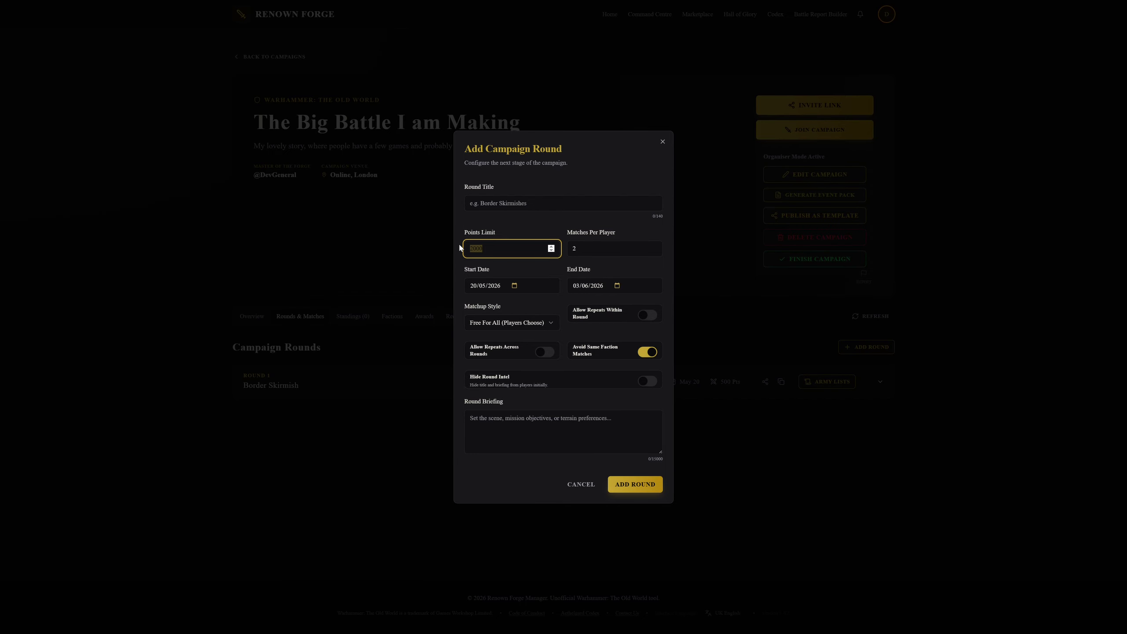
pyautogui.write('750')
pyautogui.click(654, 251)
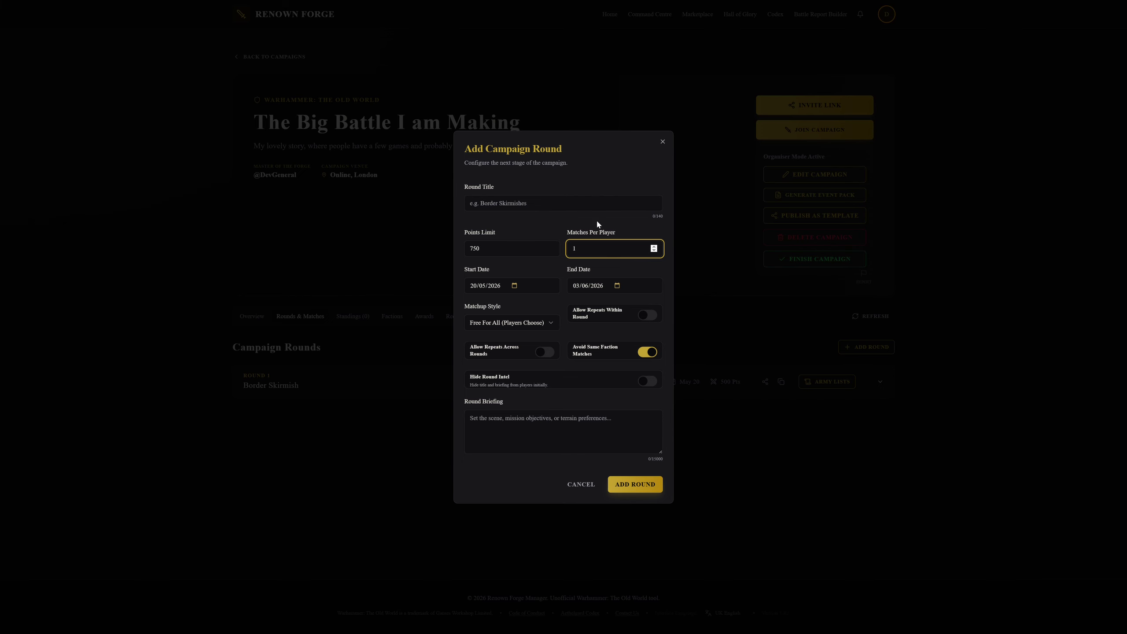
pyautogui.click(542, 205)
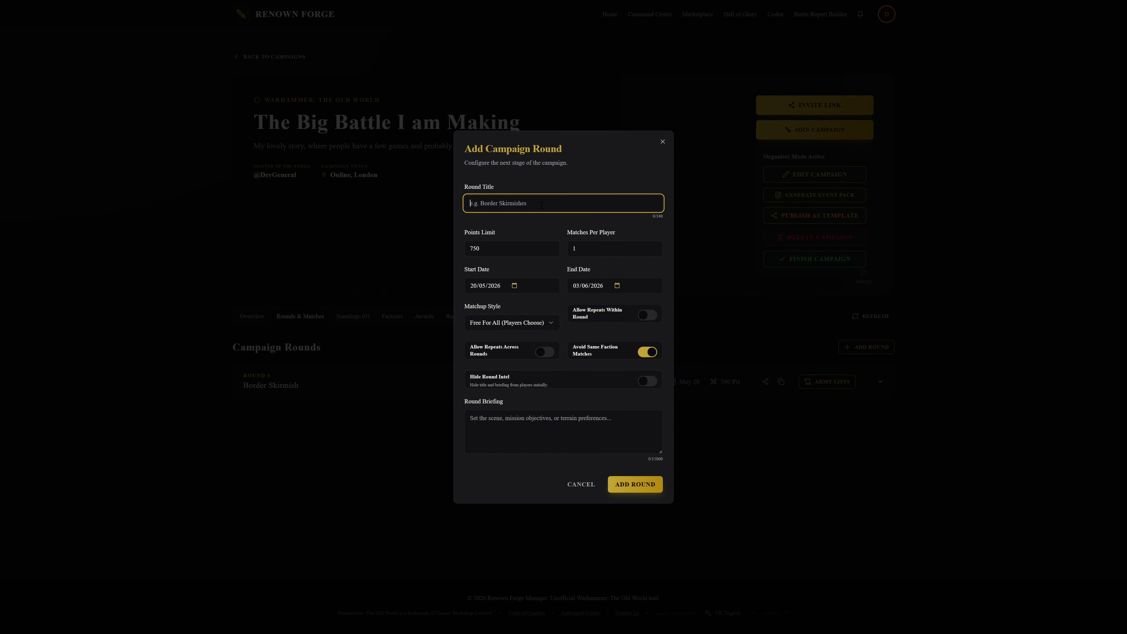
pyautogui.write('Big Round Two Woo')
# Step: Allow repeats across rounds, write the briefing "King of the hill is played here" and add the second round
pyautogui.click(545, 353)
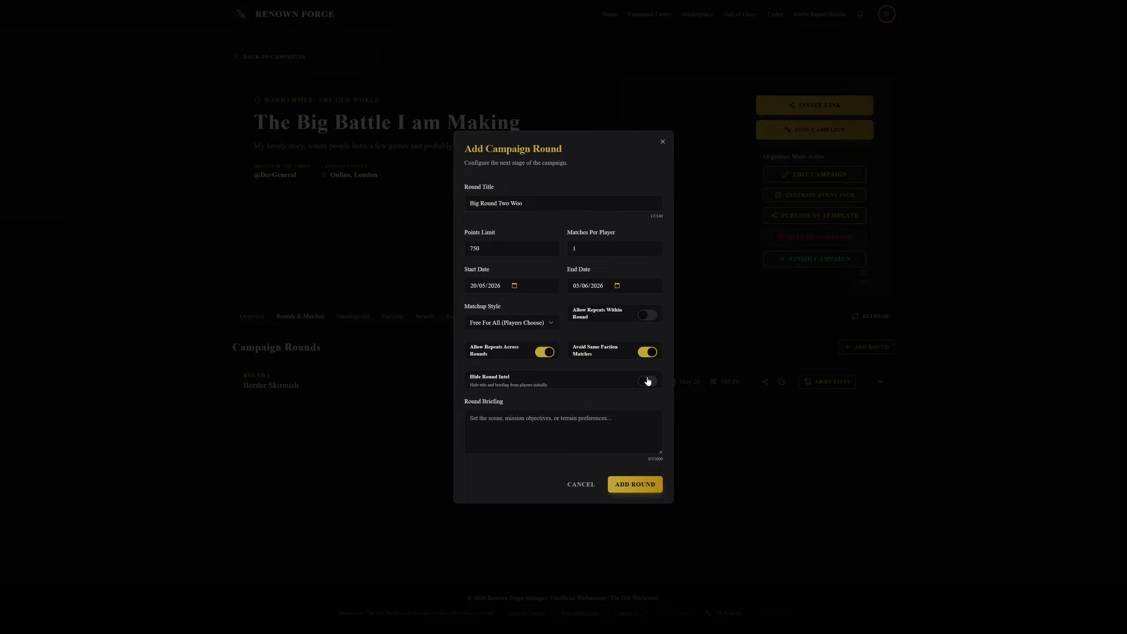
pyautogui.click(587, 406)
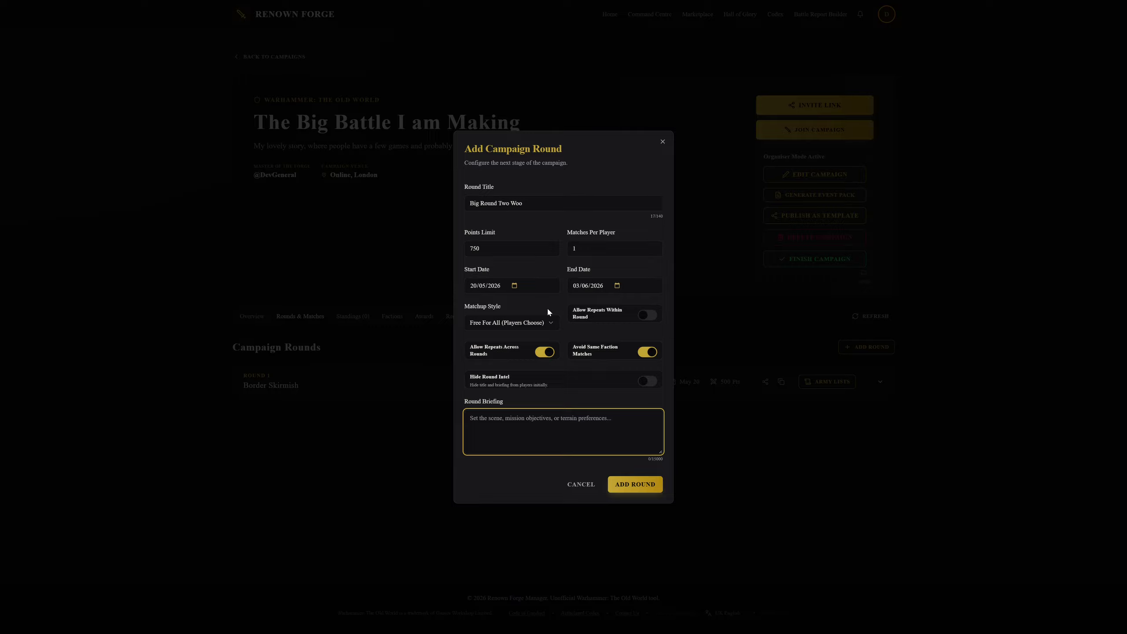
pyautogui.write('King of the hill is played here')
pyautogui.click(630, 485)
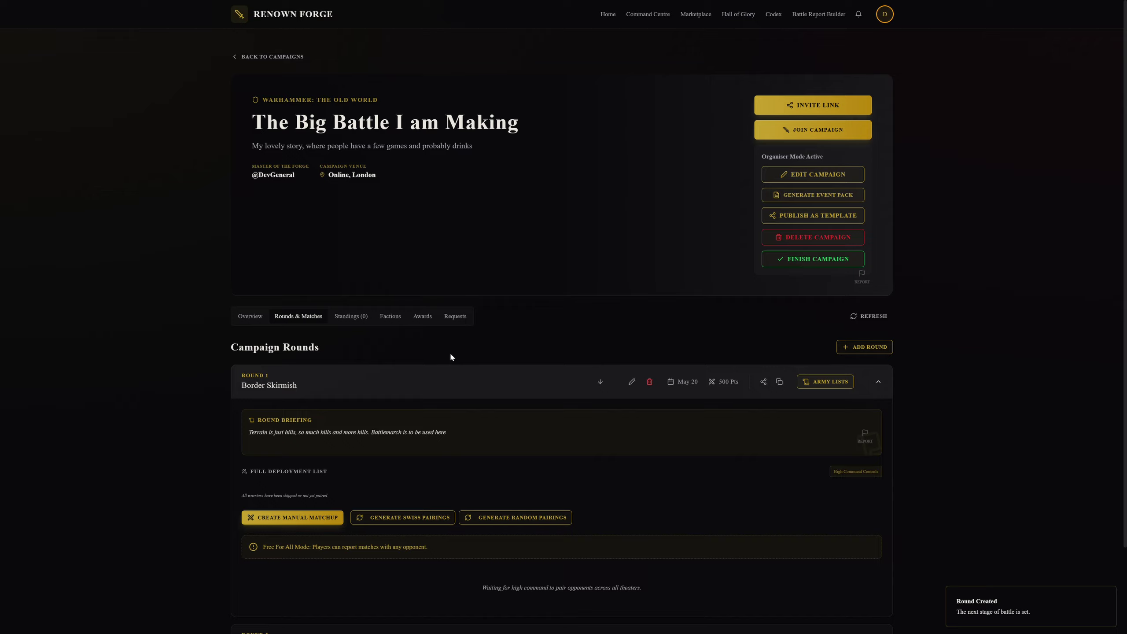
# Step: Start a third round ending 20/05/2026 with 1250 points and one match per player, allowing repeats across rounds and hiding its intel
pyautogui.click(862, 347)
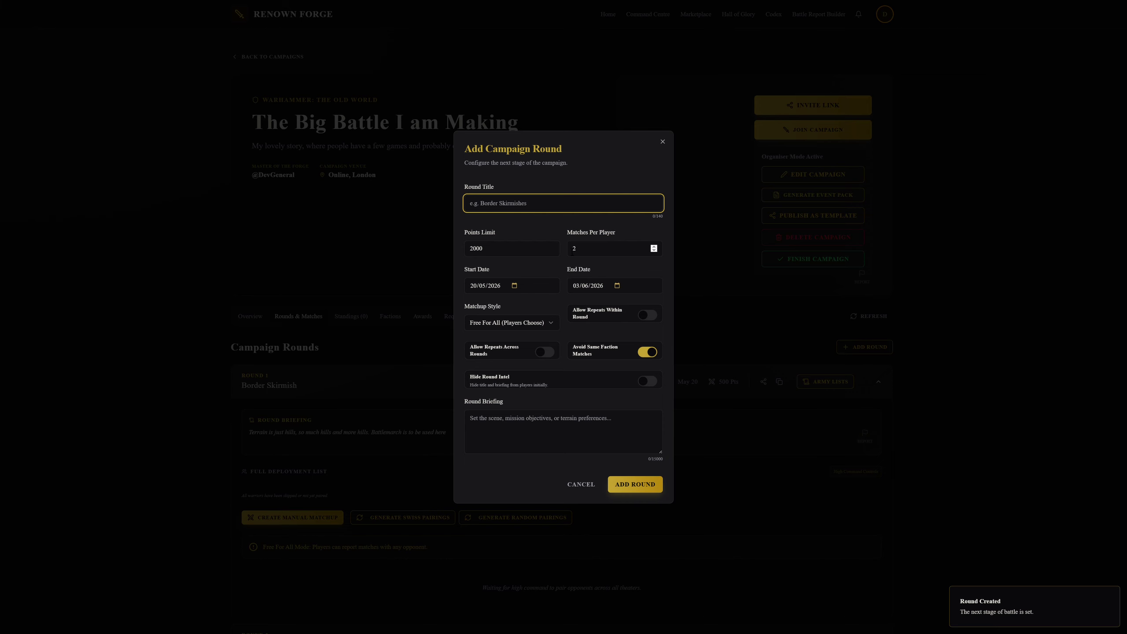
pyautogui.click(611, 284)
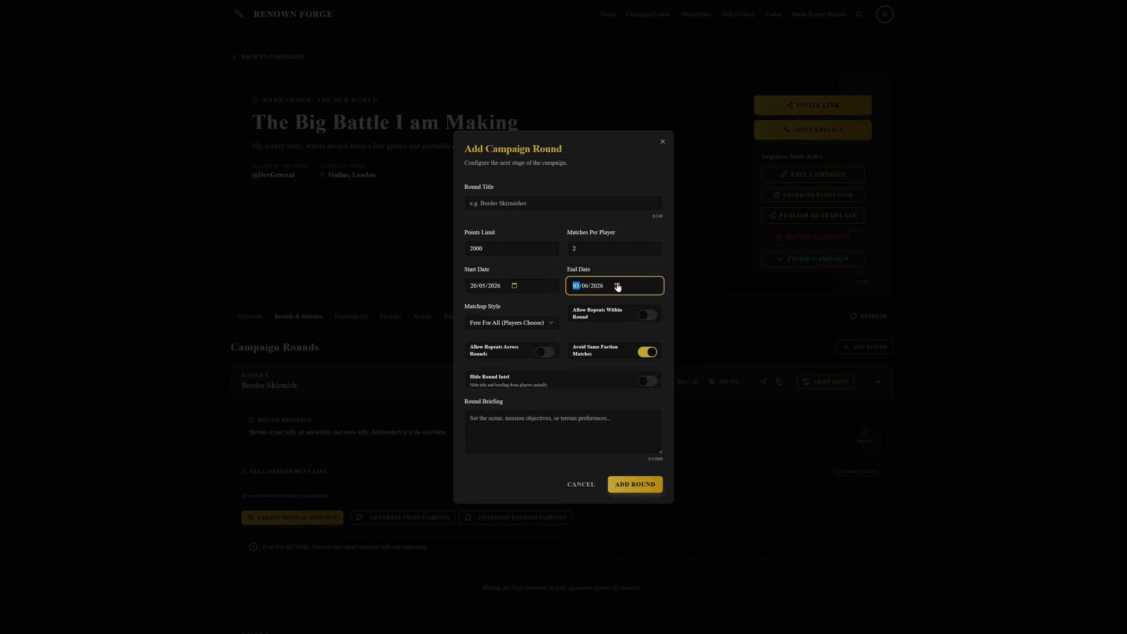
pyautogui.click(621, 284)
pyautogui.click(601, 368)
pyautogui.moveTo(523, 250); pyautogui.dragTo(442, 244)
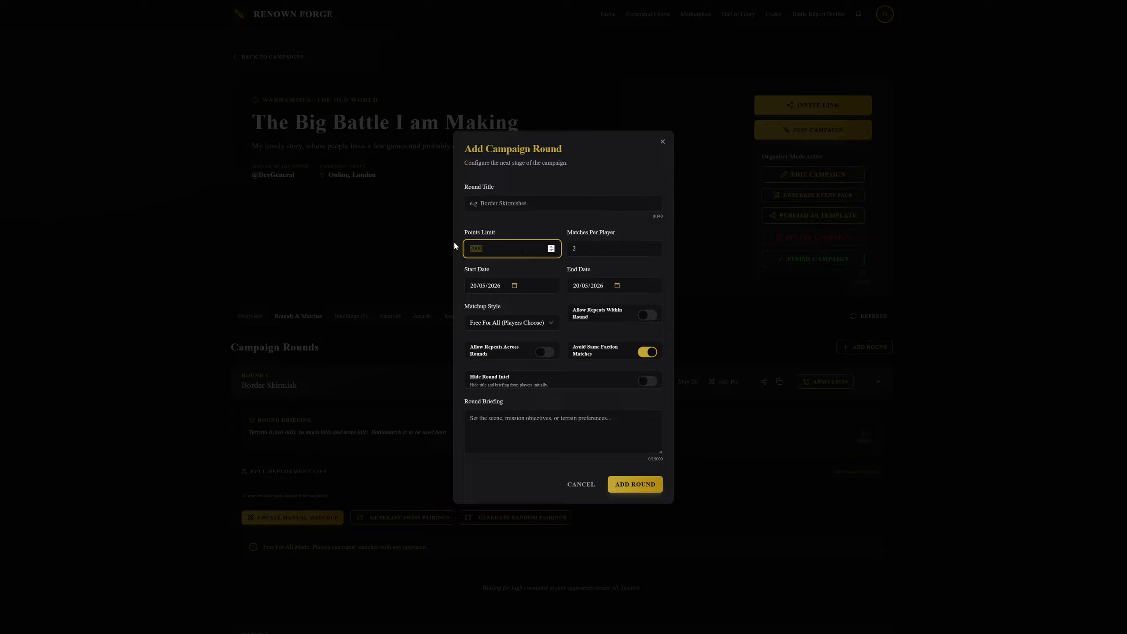
pyautogui.write('125')
pyautogui.click(654, 251)
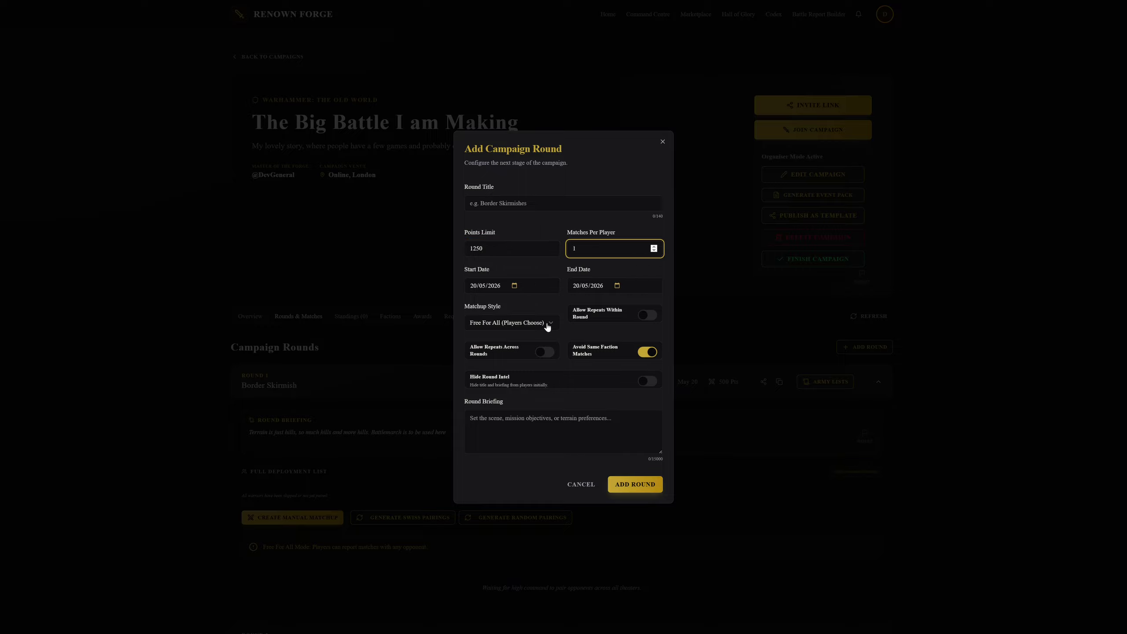
pyautogui.click(548, 358)
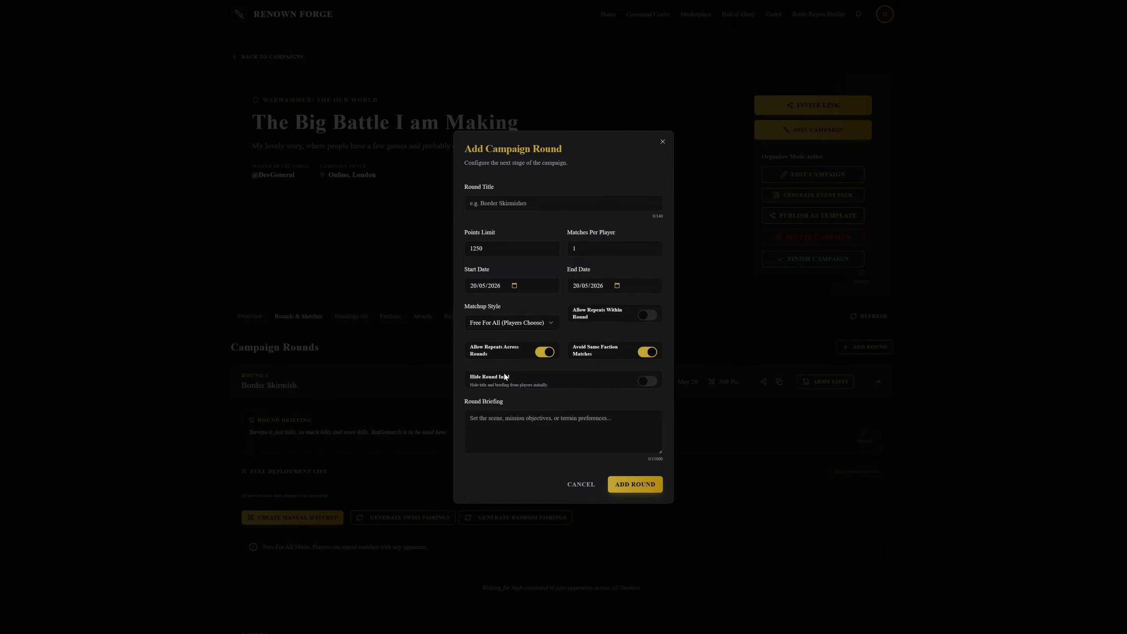
pyautogui.click(647, 381)
# Step: Write the third round's briefing: "this round also features hills, and a giant hill monster. made from multiple hills."
pyautogui.click(612, 424)
pyautogui.write('t')
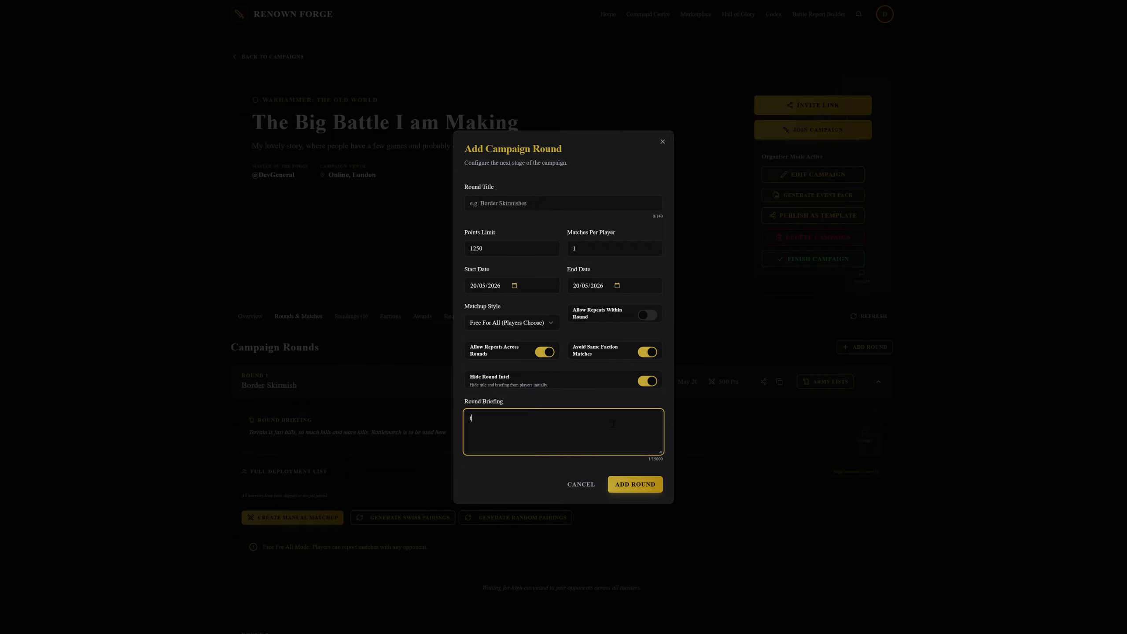
pyautogui.write('his ro8u')
pyautogui.write('und also ')
pyautogui.write('features ')
pyautogui.write('hills')
pyautogui.write(', and a ')
pyautogui.write('gain')
pyautogui.write('iant hill m')
pyautogui.write('onster')
pyautogui.write('. made from')
pyautogui.write(' multiple h')
pyautogui.write('ills.')
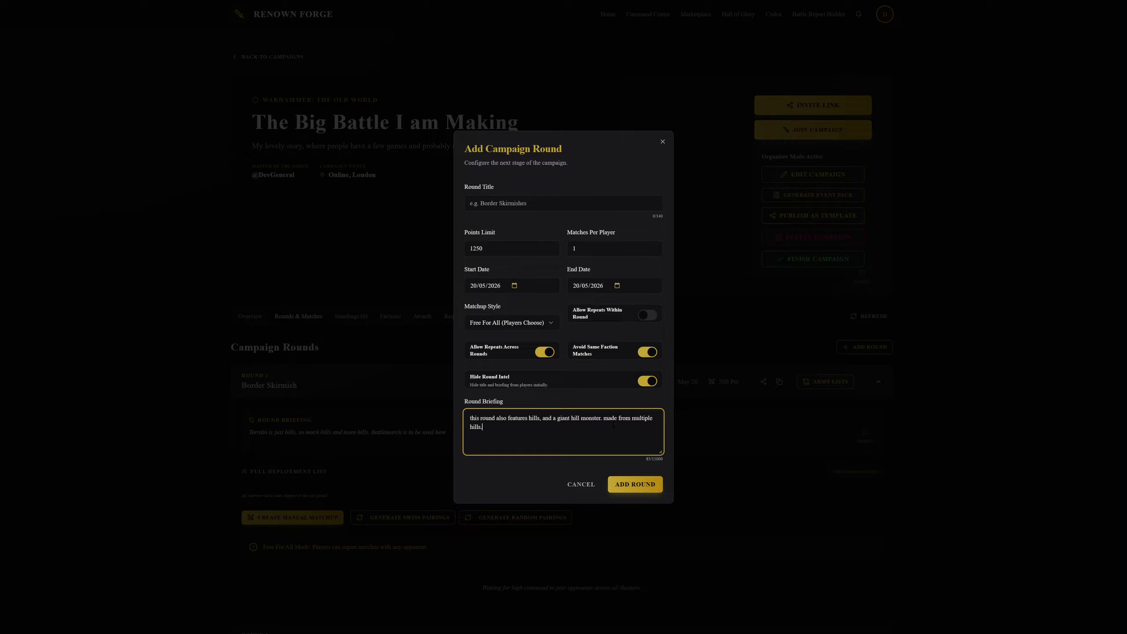
# Step: Title the third round "Oh gosh the hill momster rises" and add it to the campaign
pyautogui.click(644, 482)
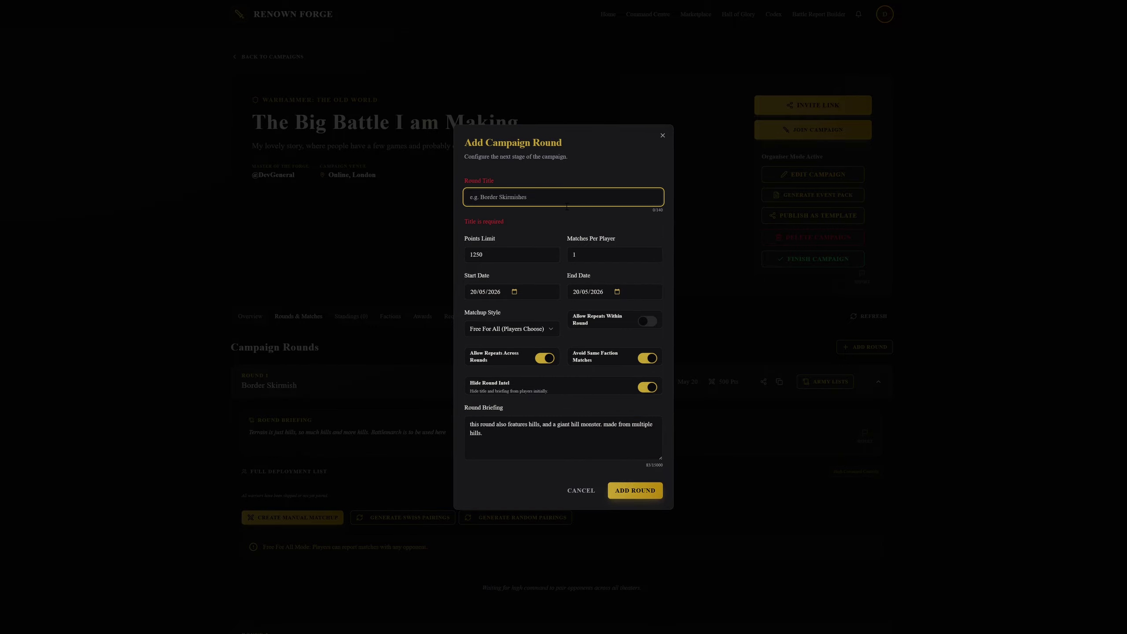
pyautogui.write('Oh gosh the hill momster rises')
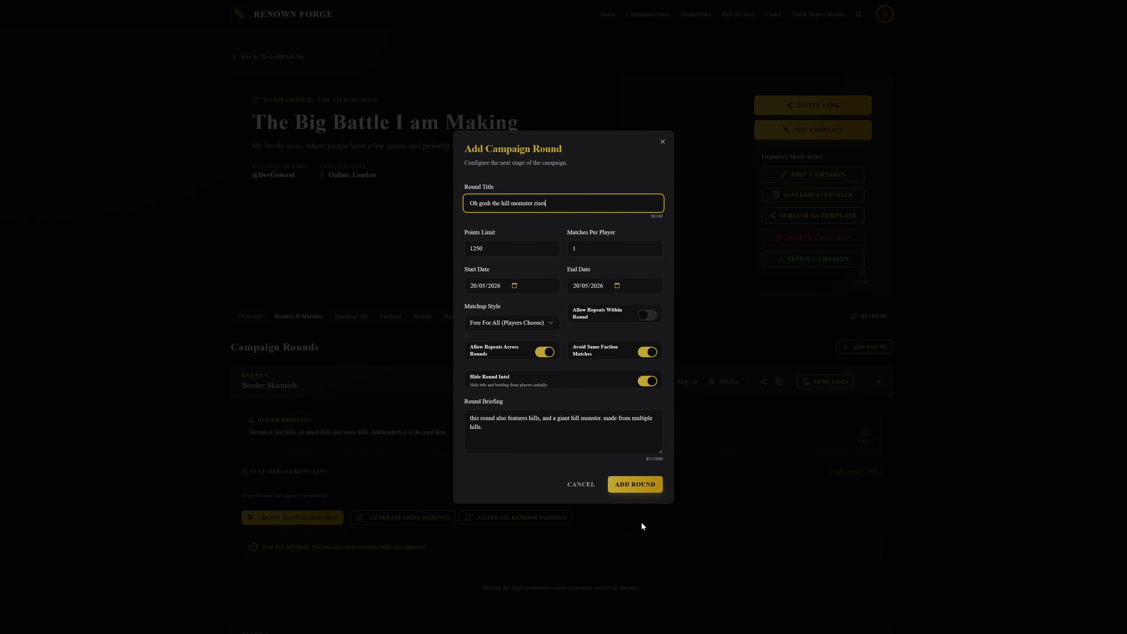
pyautogui.click(644, 486)
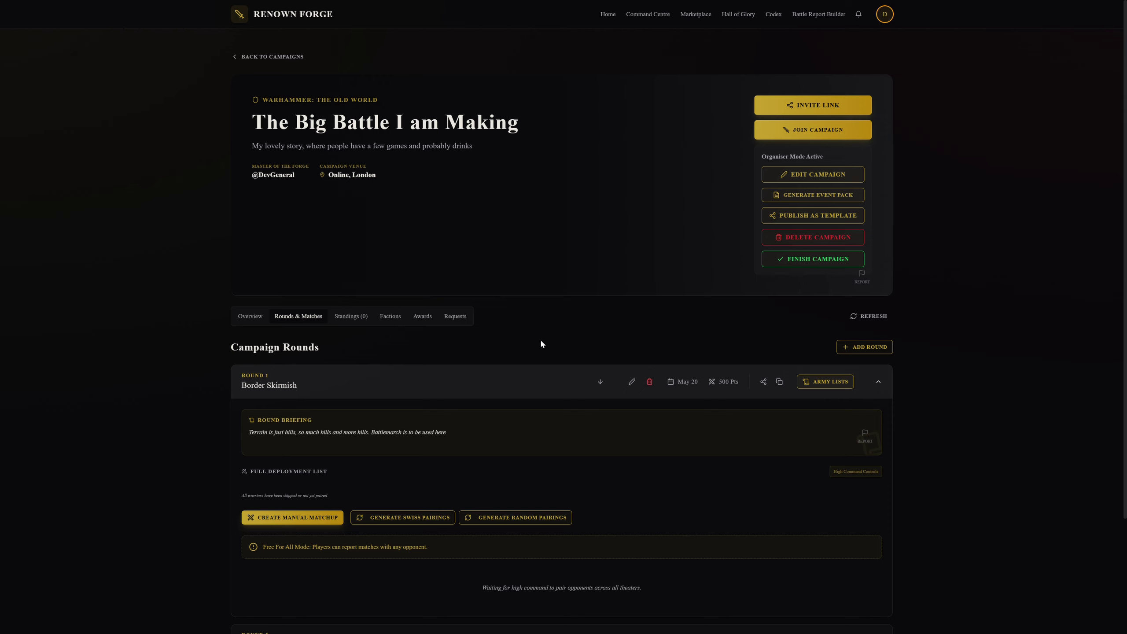
# Step: Enable factions for the campaign, mark it as ready to launch and save the changes
pyautogui.click(808, 174)
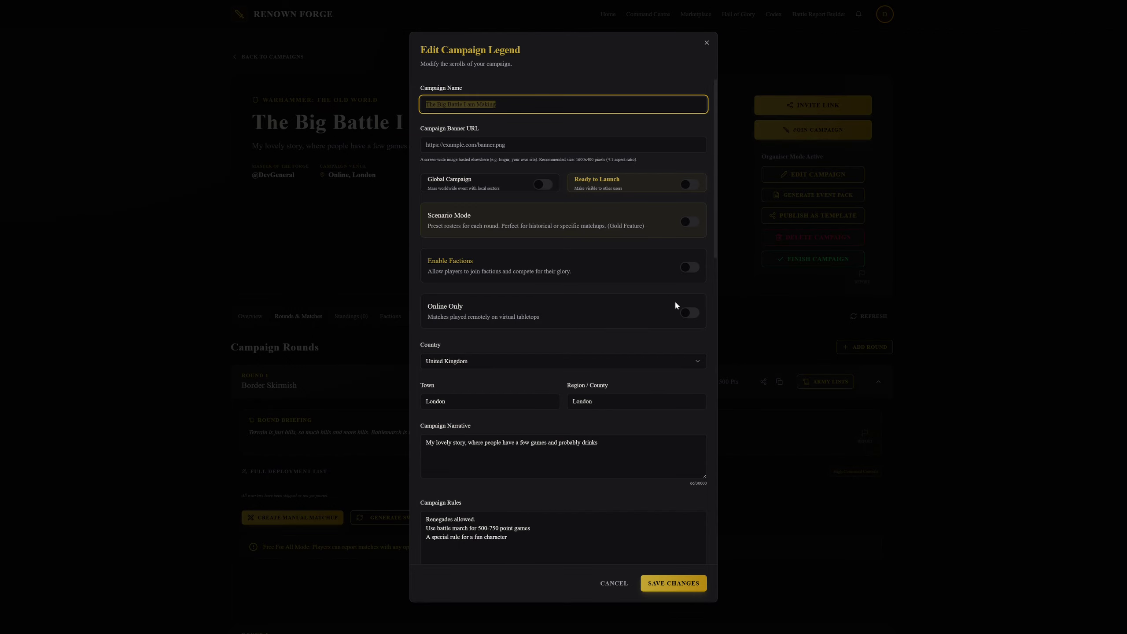
pyautogui.click(690, 267)
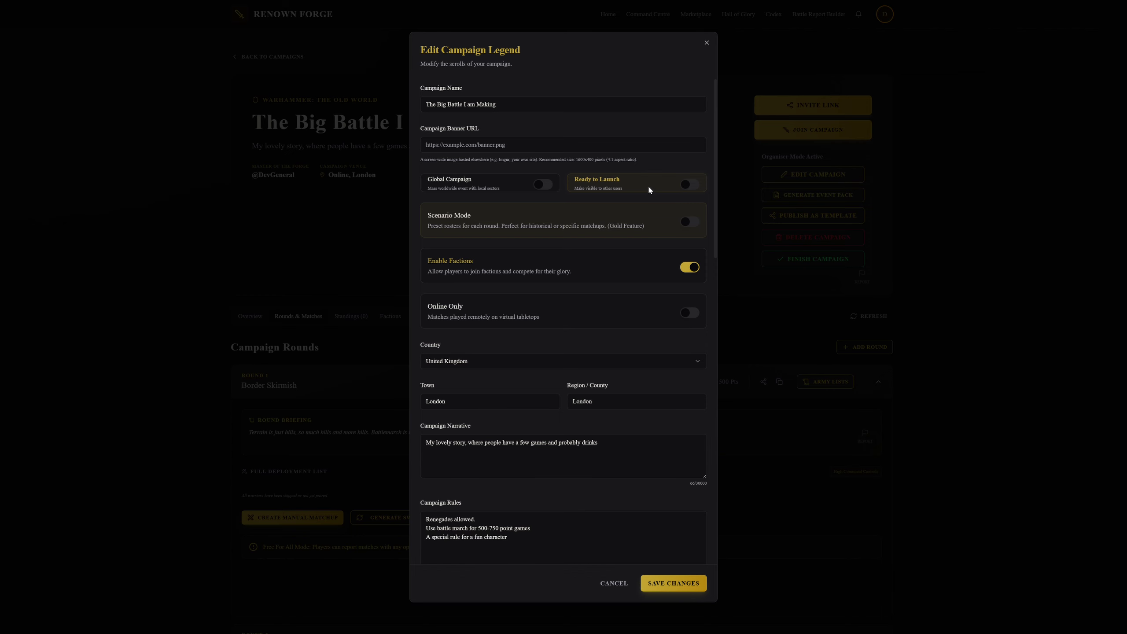
pyautogui.click(684, 186)
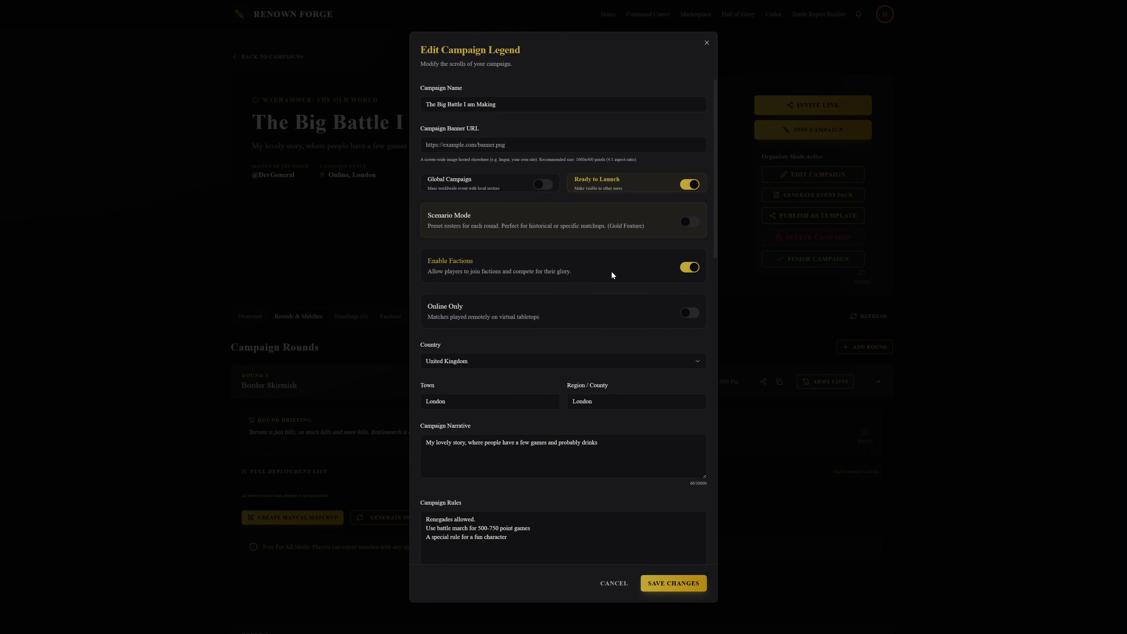
pyautogui.click(678, 584)
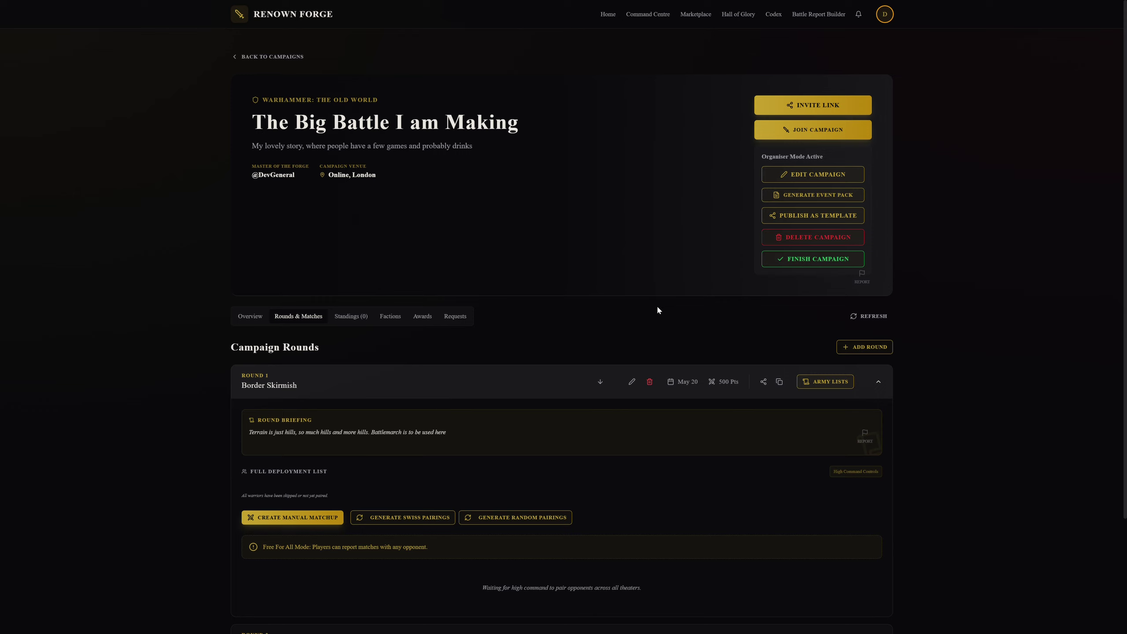
# Step: Start a new campaign faction named "I've had enough of hills"
pyautogui.moveTo(423, 147); pyautogui.dragTo(474, 146)
pyautogui.click(473, 146)
pyautogui.scroll(-2, 404, 482)
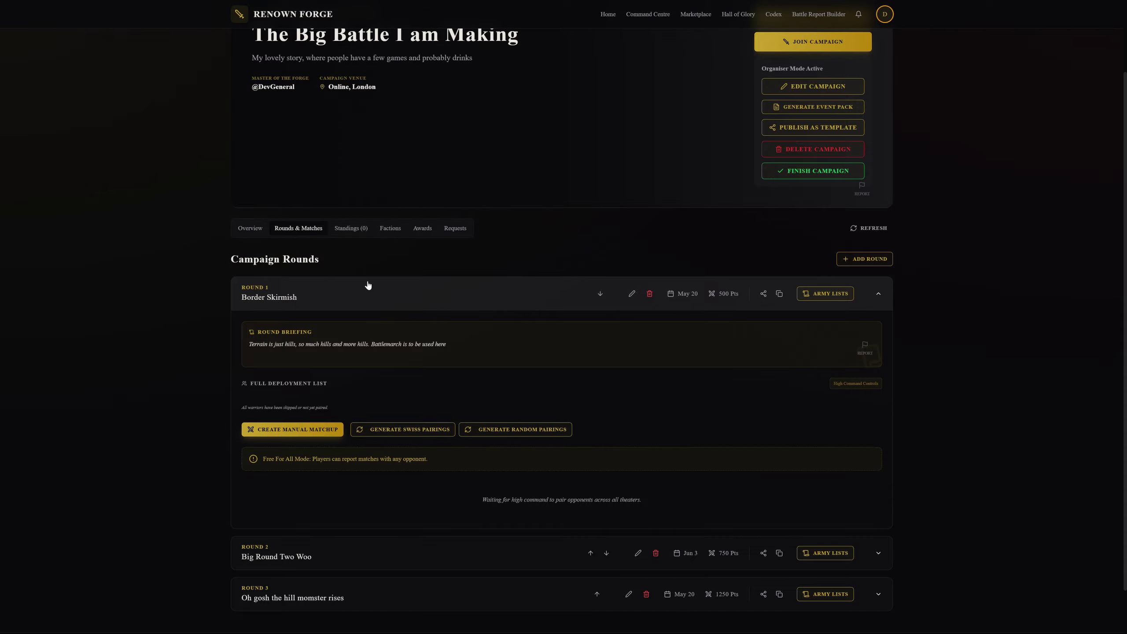
pyautogui.click(390, 229)
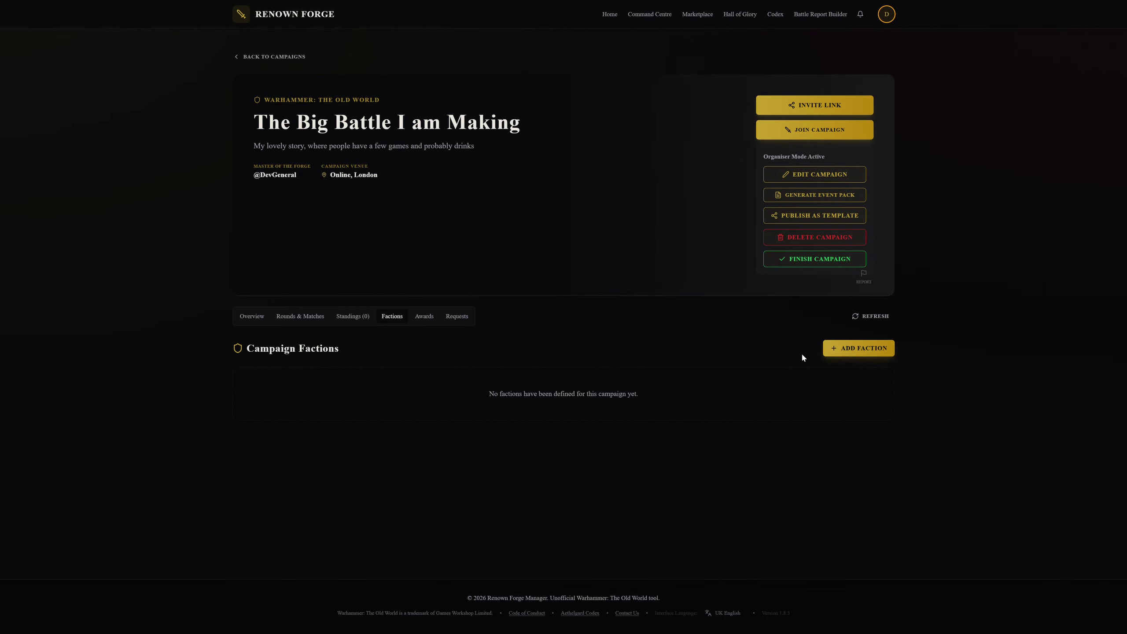
pyautogui.click(830, 348)
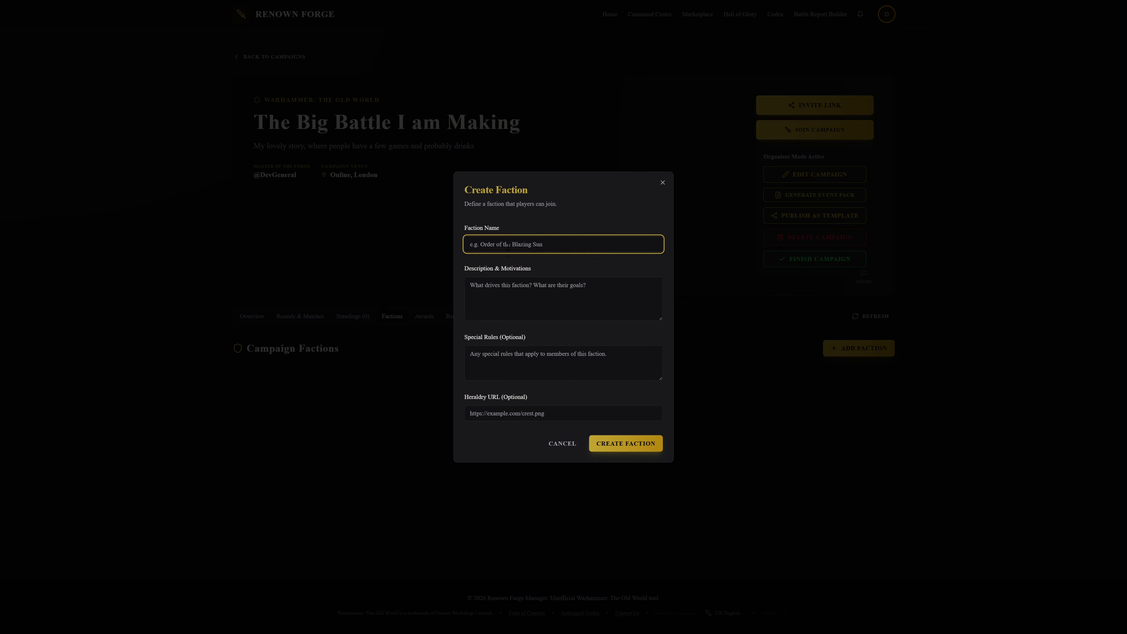
pyautogui.write("I've had enough of hills")
# Step: Describe the faction as "These guys want fewer hills, as a way of life.", give it the special rule "-1 on a hill" and create it
pyautogui.click(541, 294)
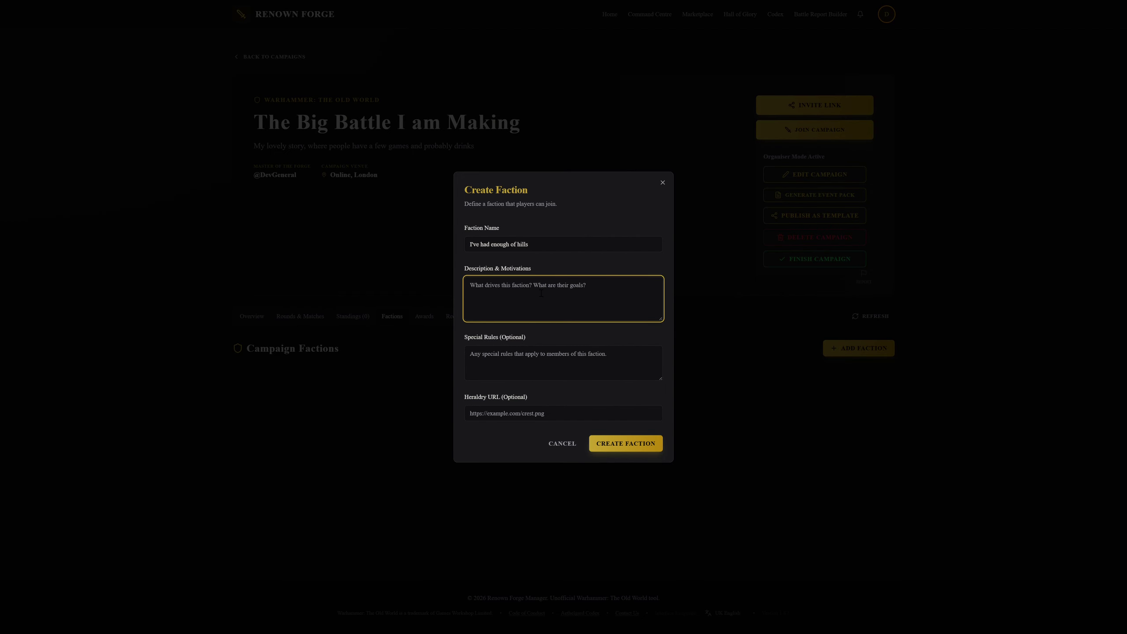
pyautogui.write('These guys want fewer hills, as a way of life.')
pyautogui.click(530, 365)
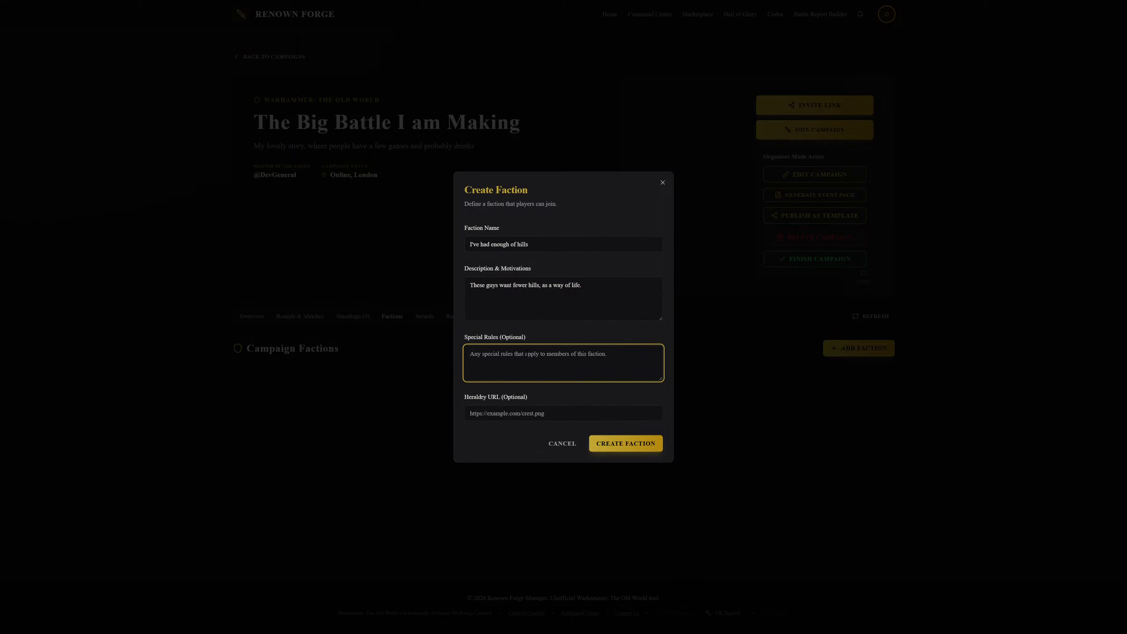
pyautogui.write('-1 on a hill')
pyautogui.click(625, 443)
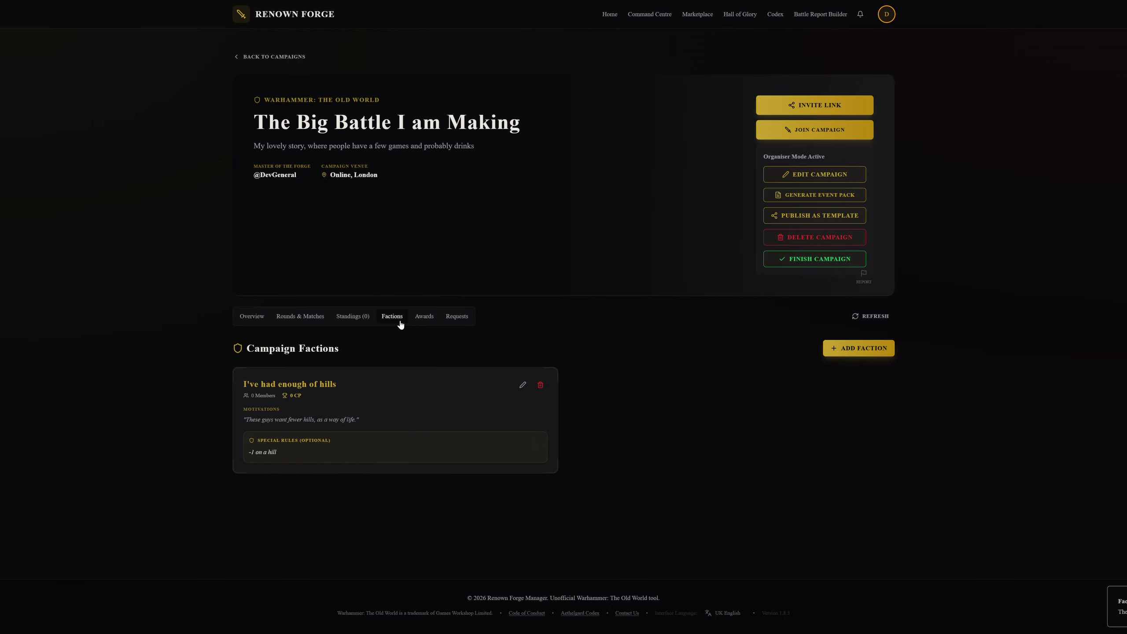
# Step: Start a second campaign faction named "I just want more hills"
pyautogui.click(878, 351)
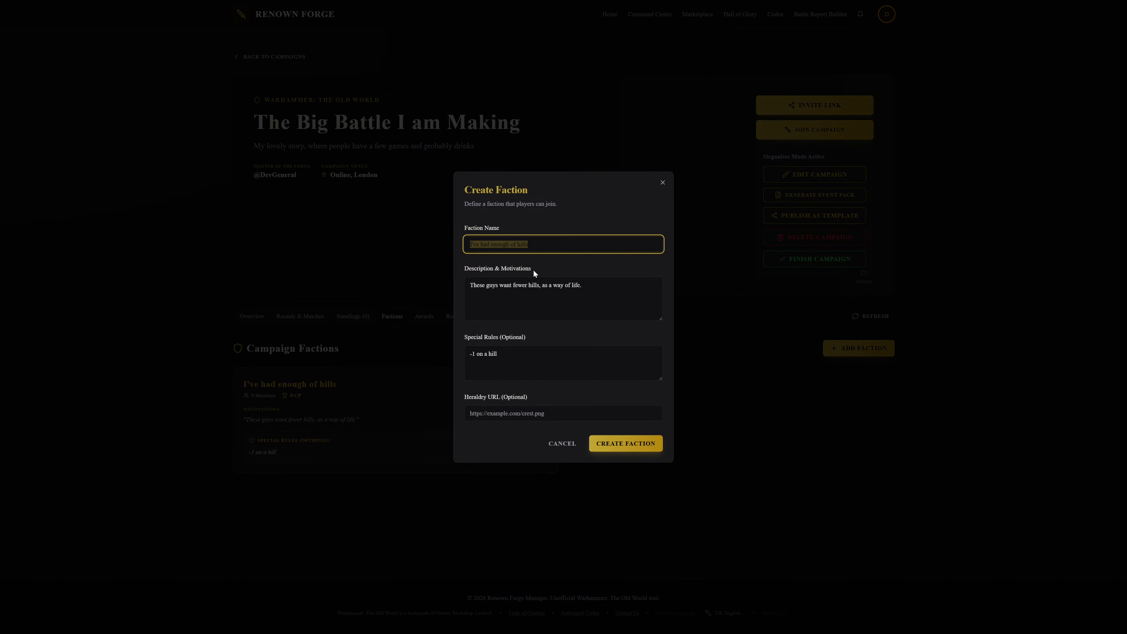
pyautogui.moveTo(555, 253); pyautogui.dragTo(413, 250)
pyautogui.write('I just want more hi')
# Step: Replace the second faction's description with "These guys really really like the hills. its non stop hills for them"
pyautogui.moveTo(593, 304); pyautogui.dragTo(423, 283)
pyautogui.write('The')
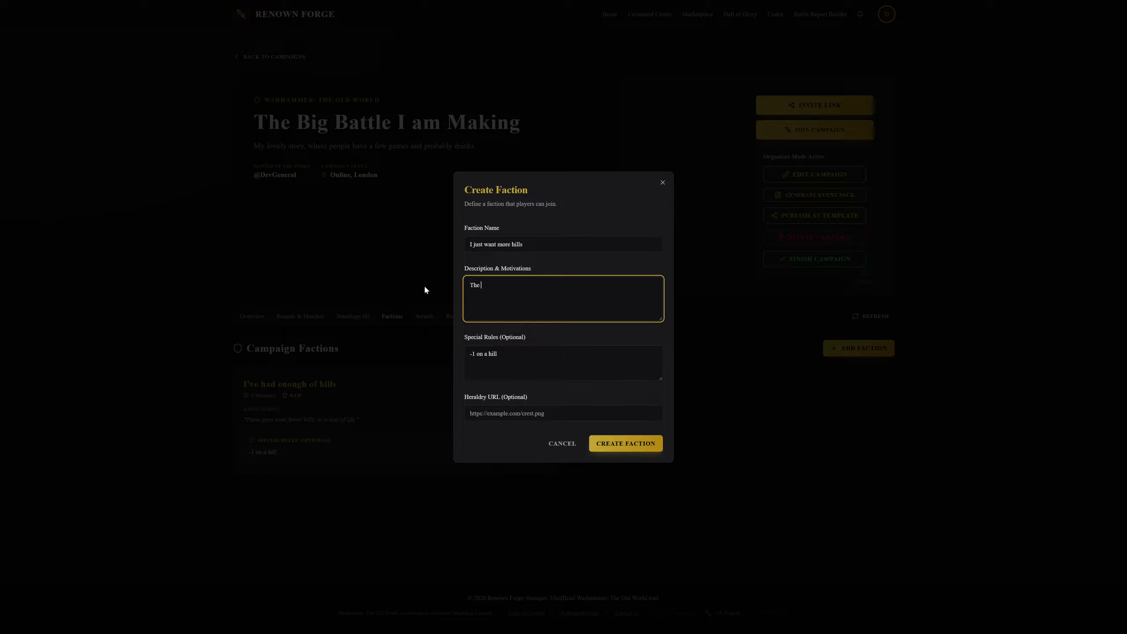
pyautogui.write('se ')
pyautogui.write('guys ')
pyautogui.write('rel')
pyautogui.write('lly rea')
pyautogui.write('lly like the h')
pyautogui.write('ills. its non sto')
pyautogui.write('p hills t')
pyautogui.write('or them')
# Step: Change the second faction's special rule to "+1 on a hill" and create the faction
pyautogui.doubleClick(474, 354)
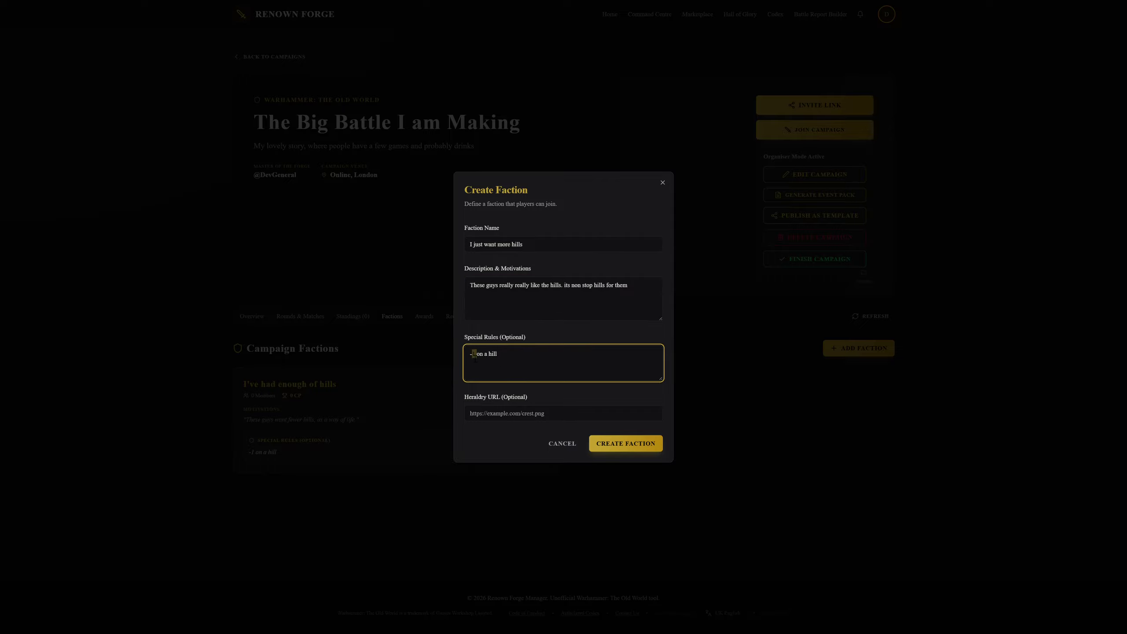
pyautogui.write('+1')
pyautogui.click(610, 443)
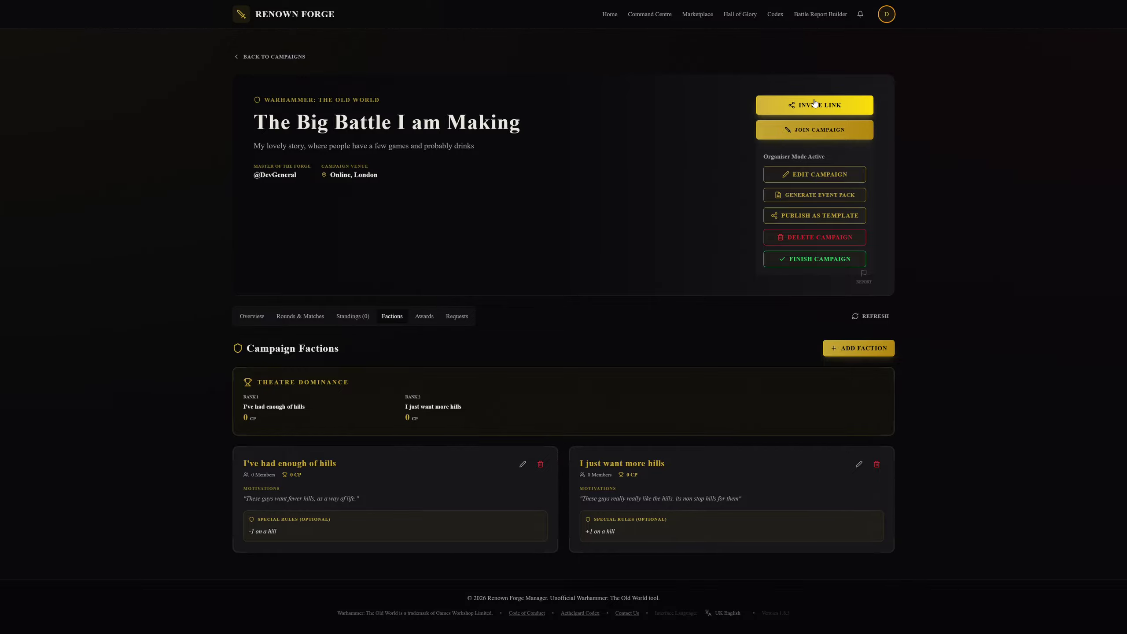
# Step: Begin enlisting in the campaign with the army "The hill lovin guys", race Orc & Goblin Tribes and allegiance "I just want more hills"
pyautogui.click(818, 137)
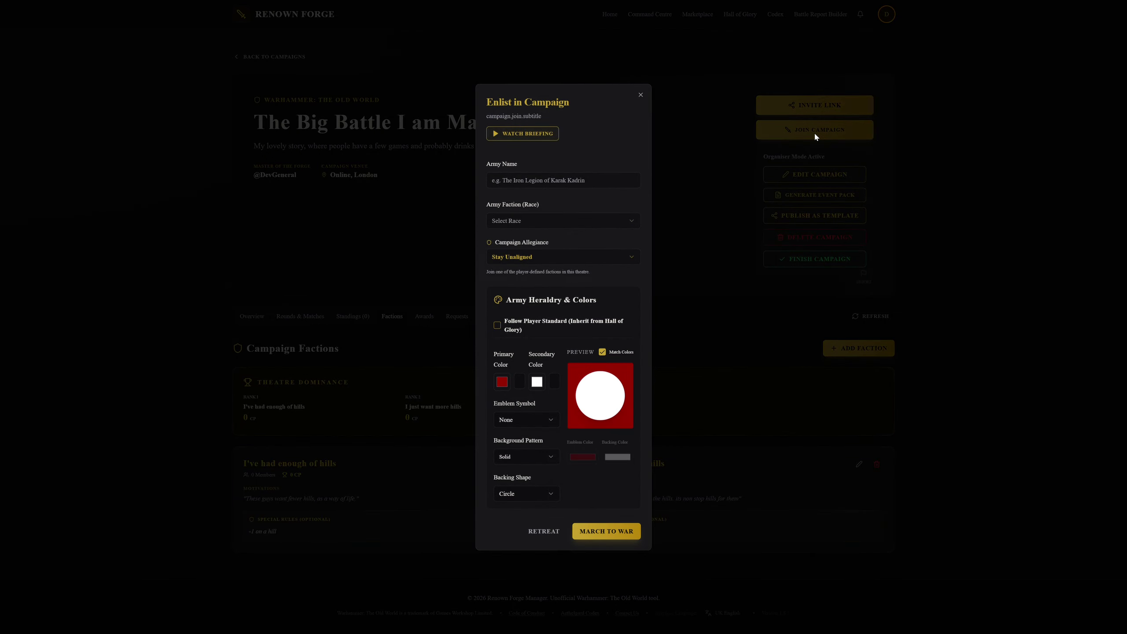
pyautogui.click(544, 179)
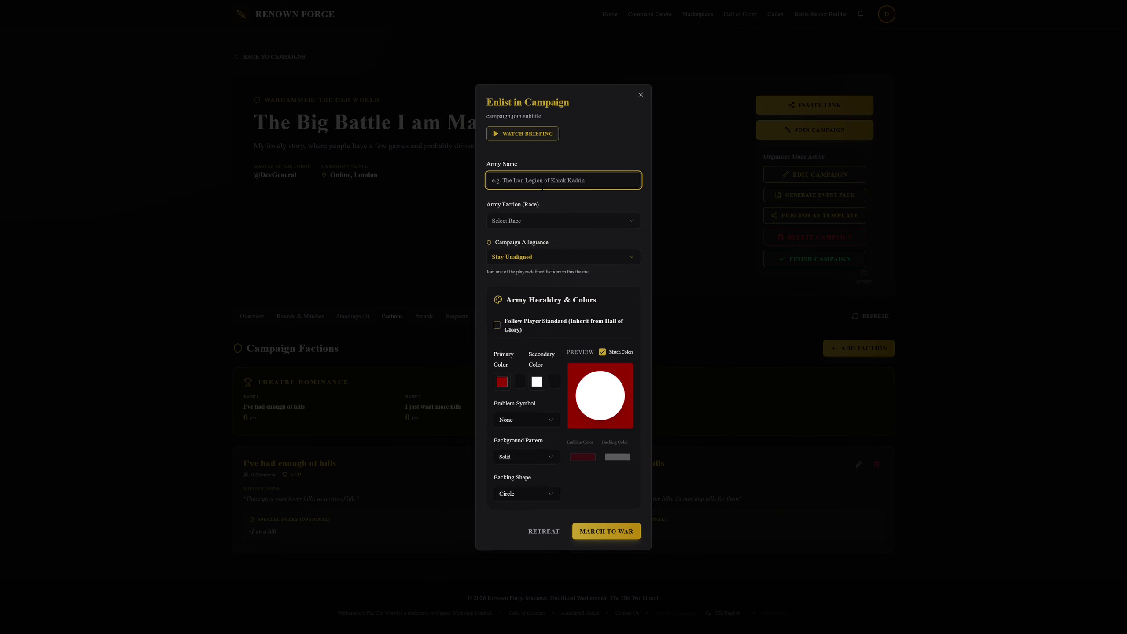
pyautogui.write('The hill lovin guys')
pyautogui.click(525, 218)
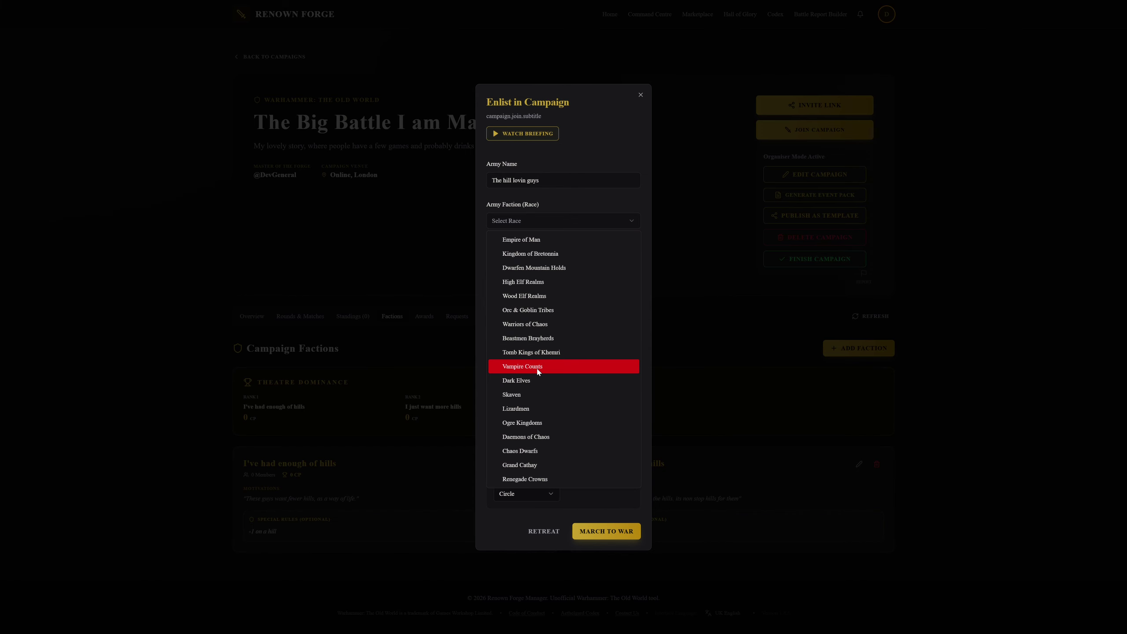
pyautogui.click(538, 371)
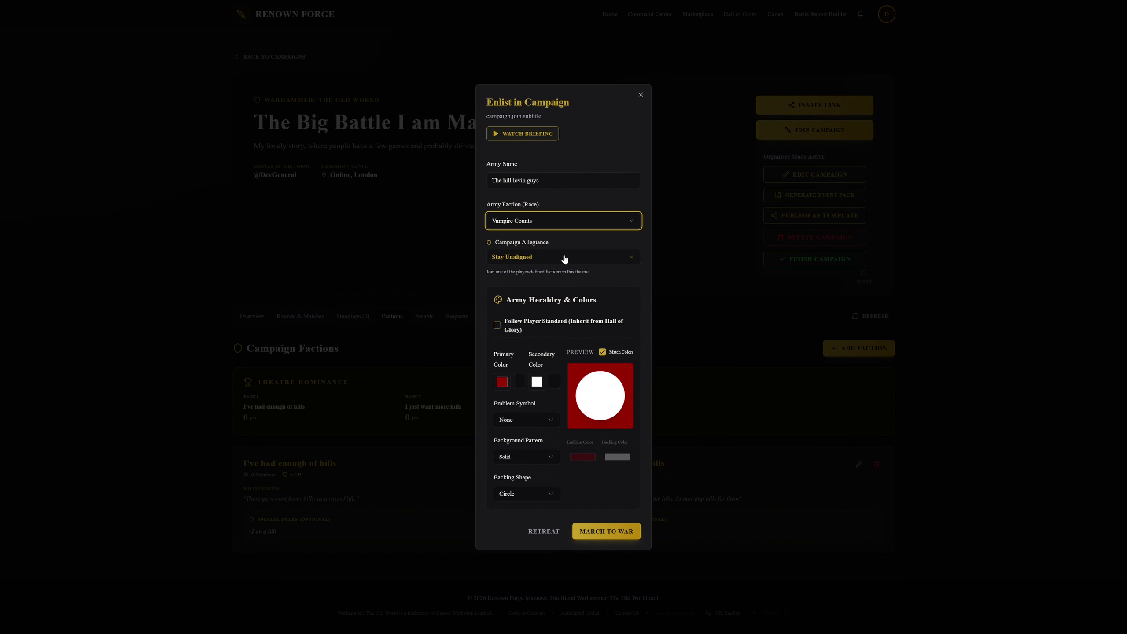
pyautogui.click(573, 222)
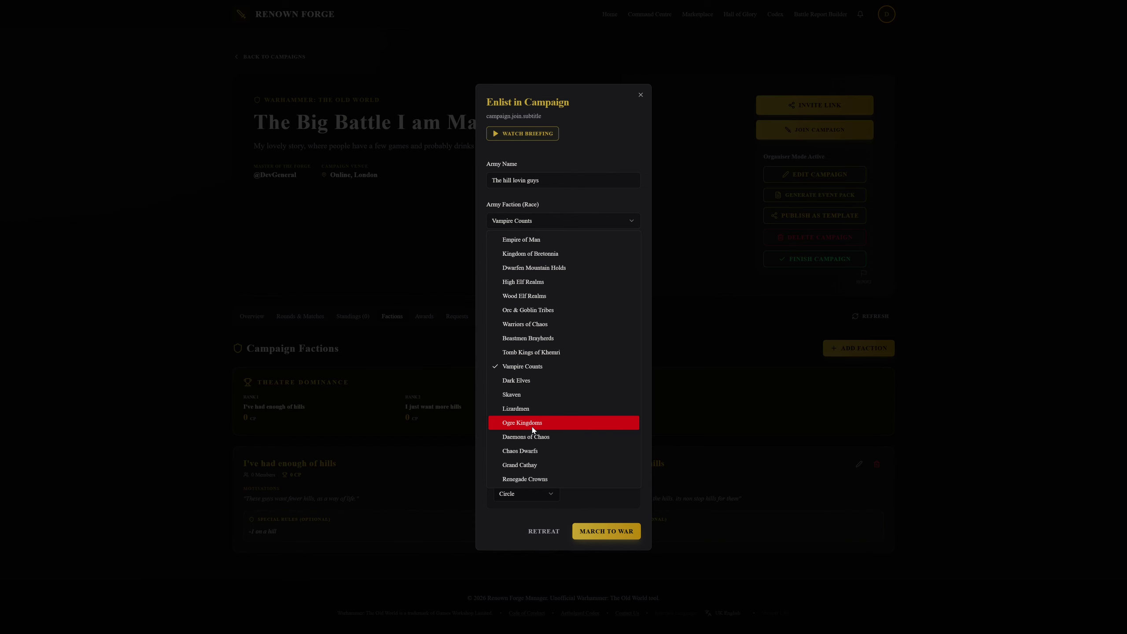
pyautogui.click(530, 310)
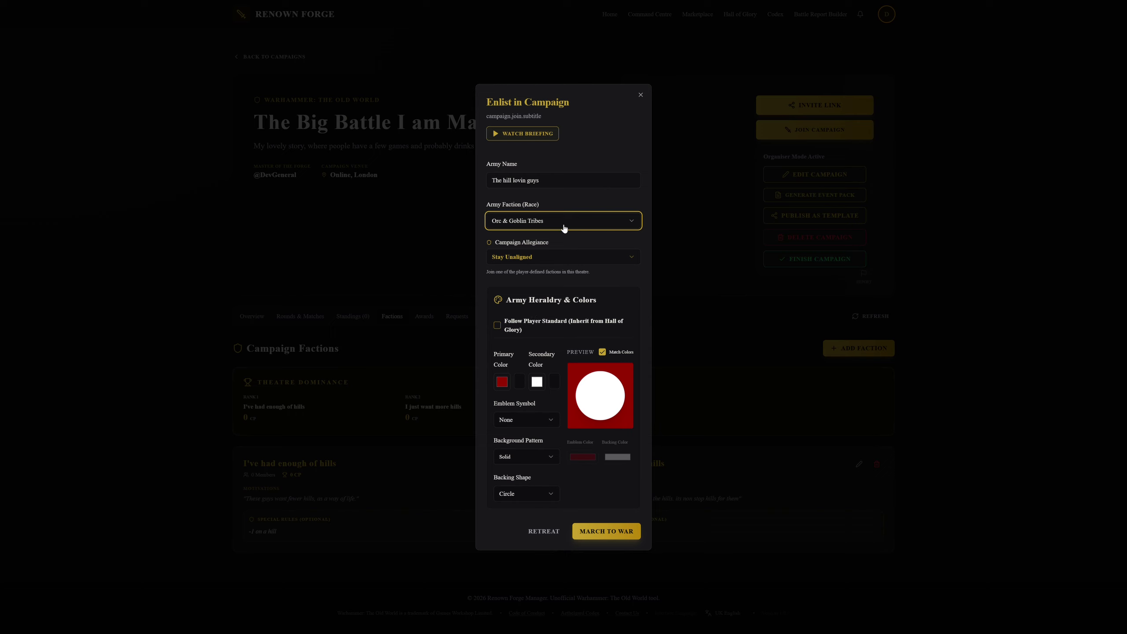
pyautogui.click(580, 261)
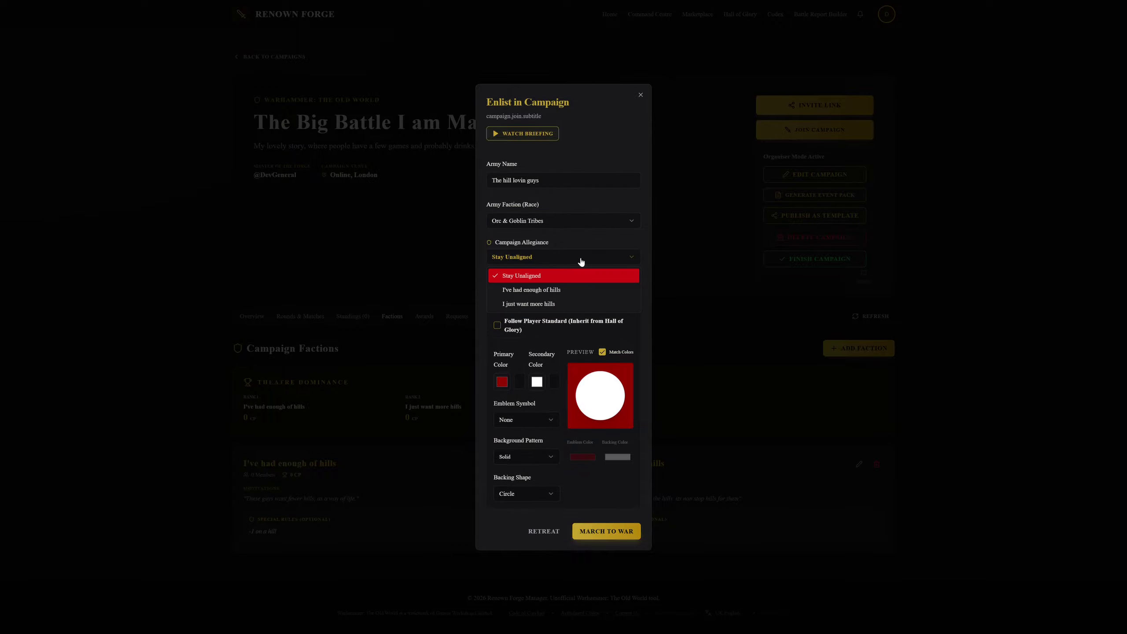
pyautogui.click(565, 304)
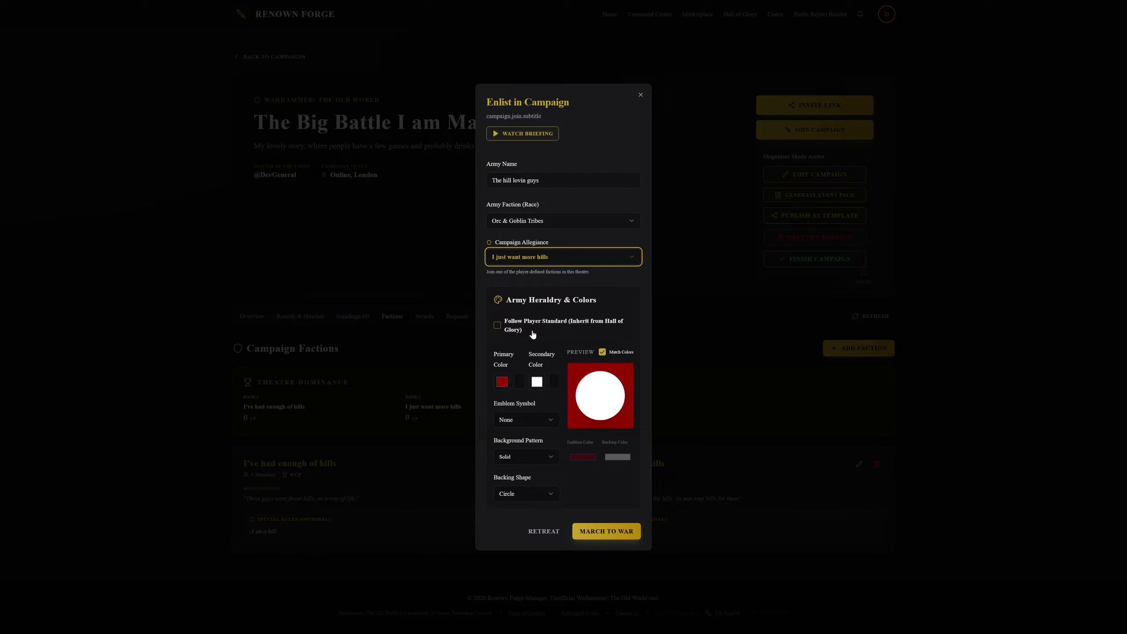
# Step: Set the army heraldry's primary color to dark purple and secondary color to light green, leaving Follow Player Standard off
pyautogui.click(498, 325)
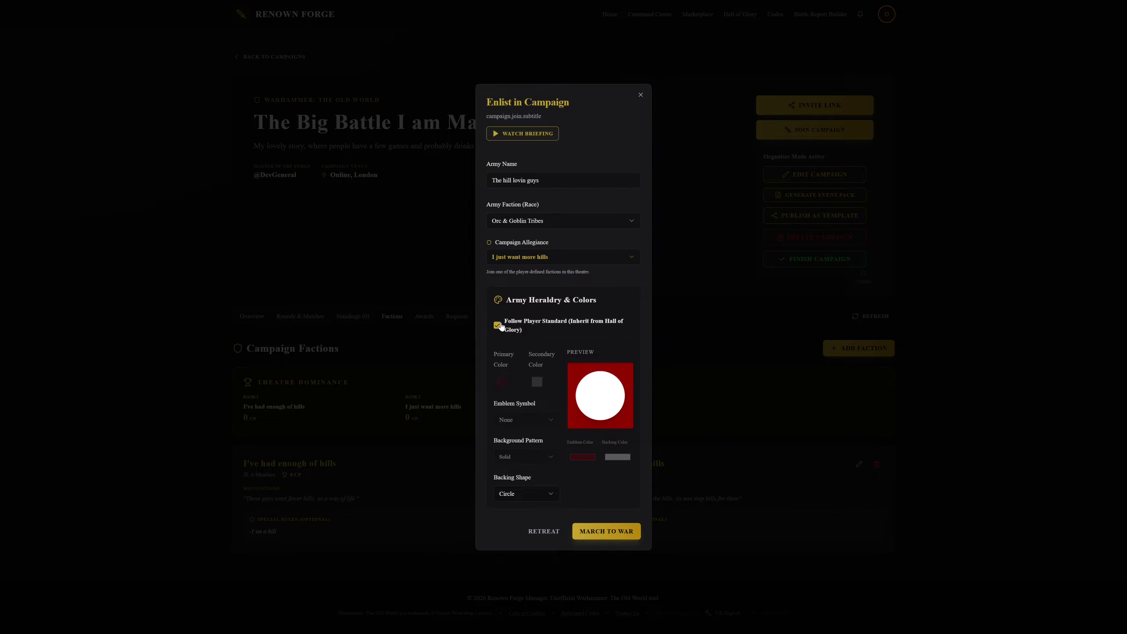
pyautogui.click(497, 325)
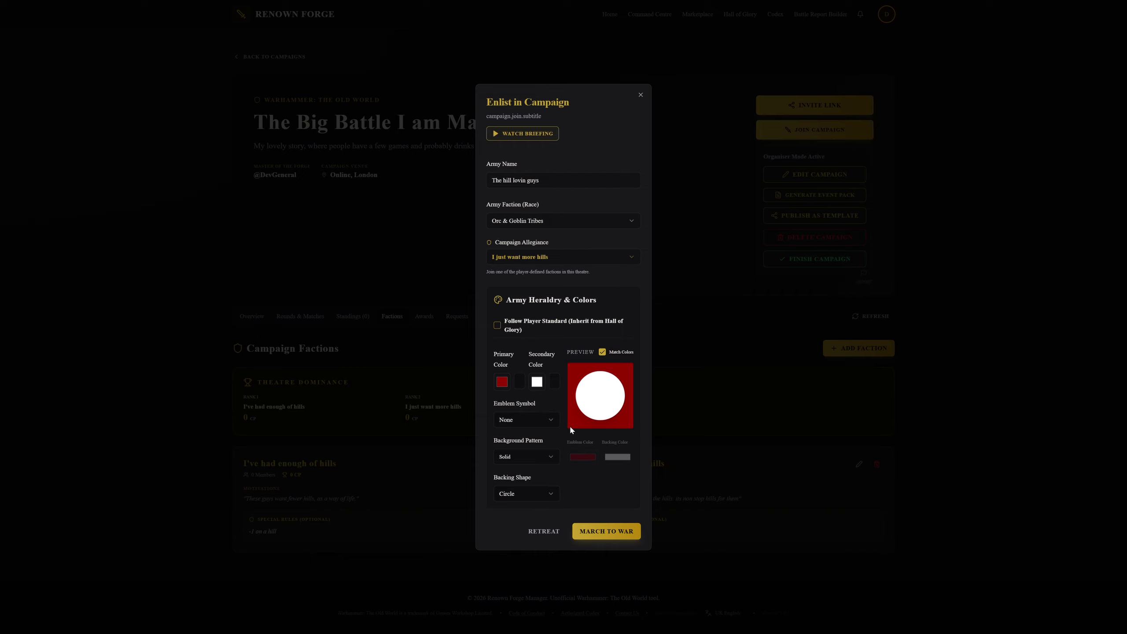
pyautogui.moveTo(563, 458); pyautogui.dragTo(559, 459)
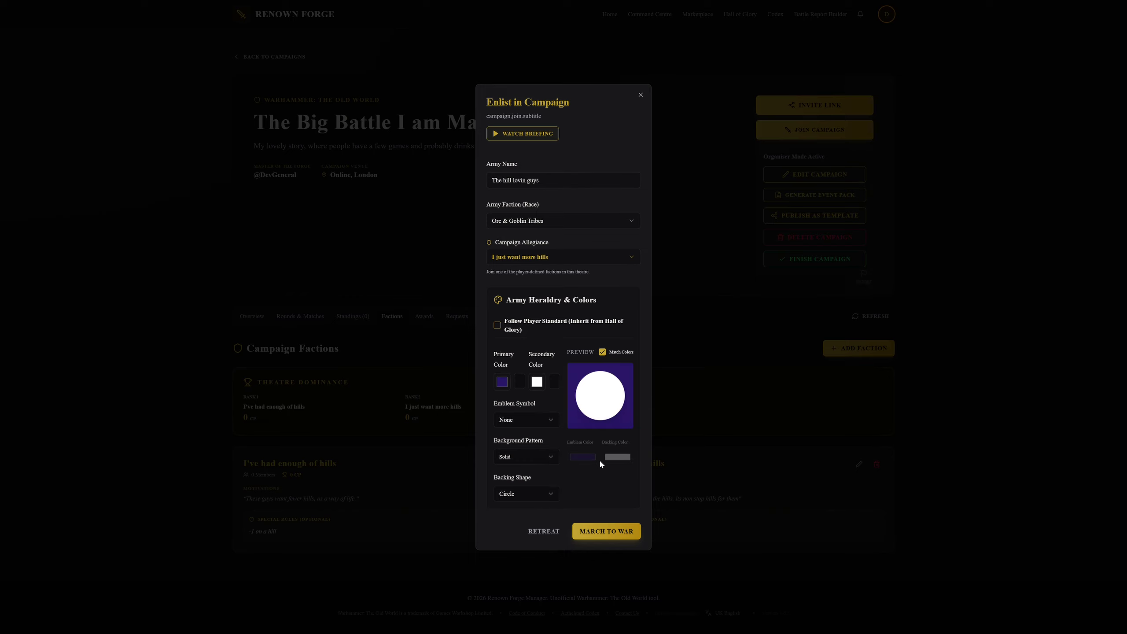
pyautogui.moveTo(607, 459); pyautogui.dragTo(552, 372)
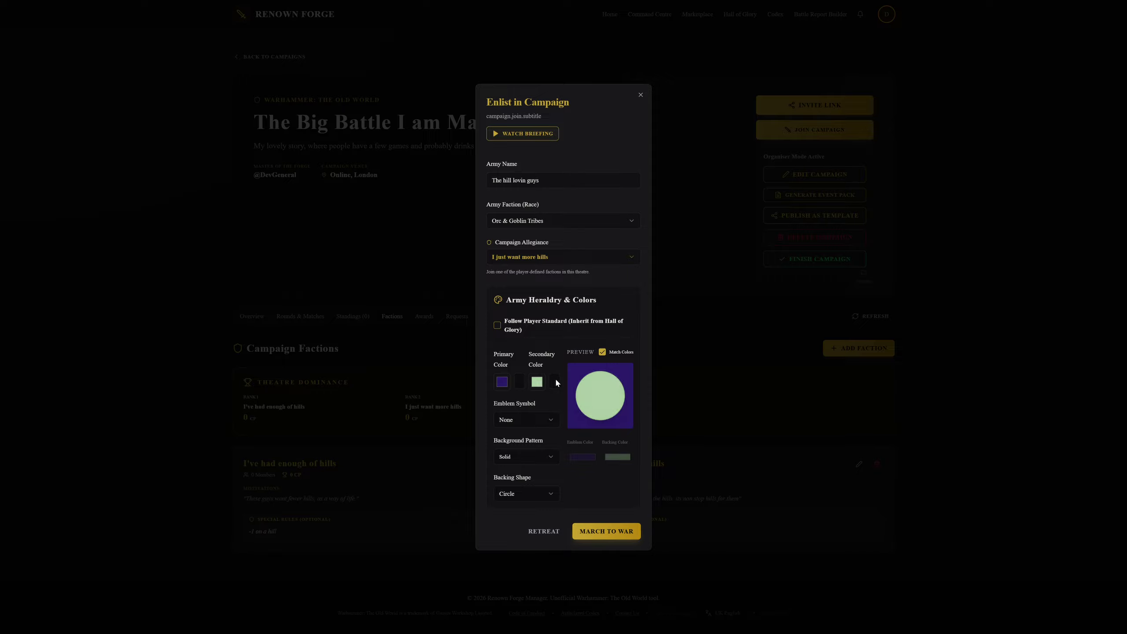
pyautogui.click(586, 330)
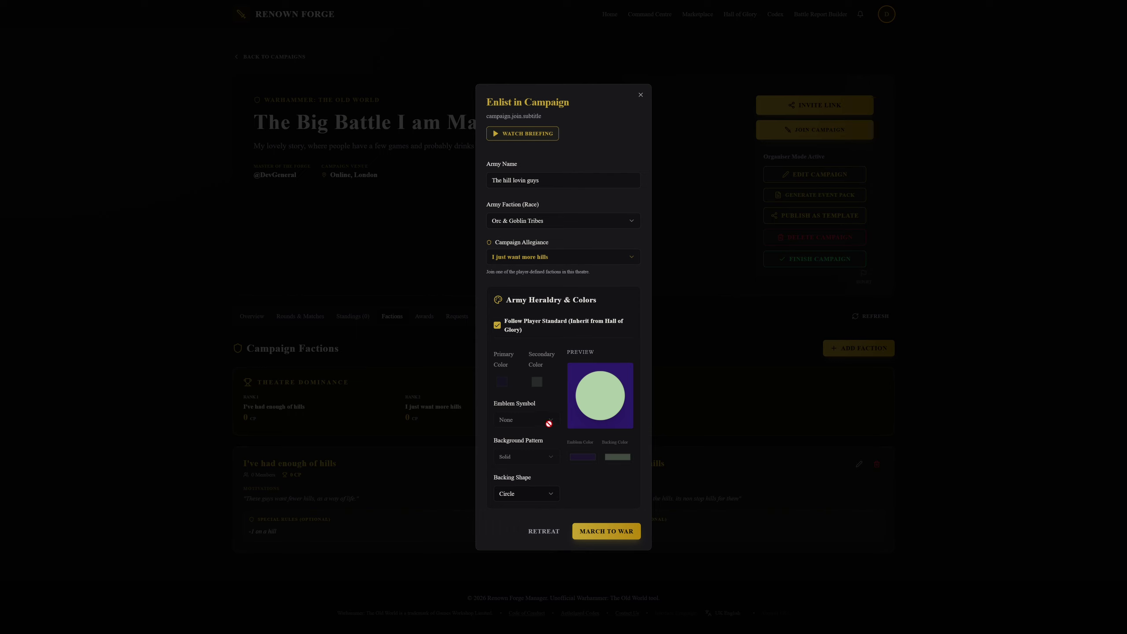
pyautogui.click(499, 326)
# Step: Give the heraldry a Battle Axe emblem, a Diagonal Split background pattern and a Diamond backing shape
pyautogui.click(556, 426)
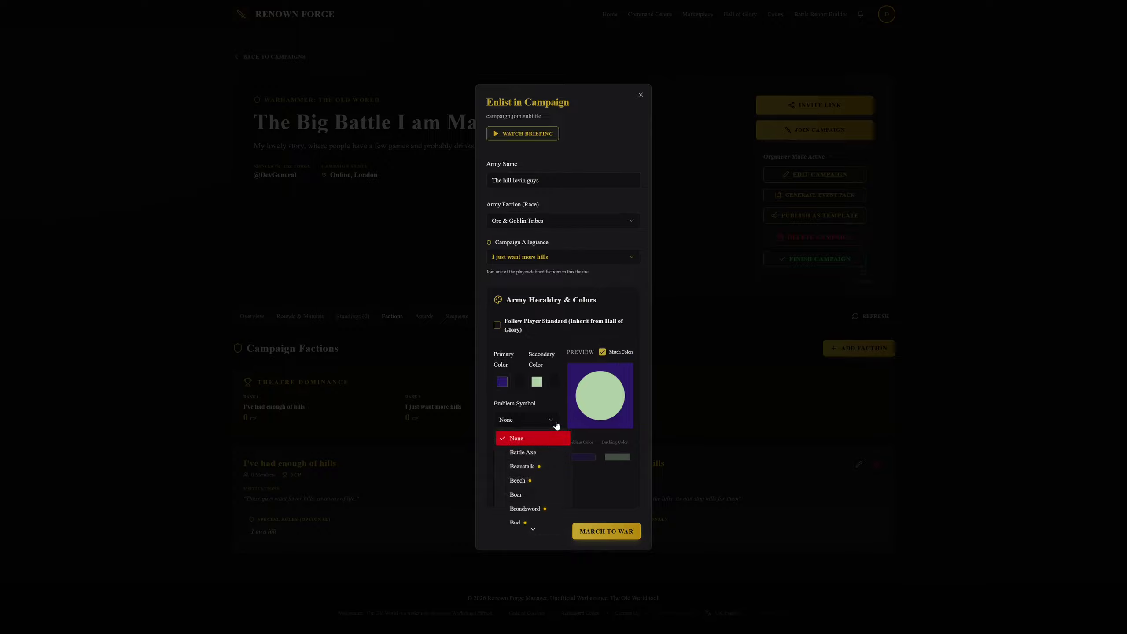
pyautogui.click(547, 454)
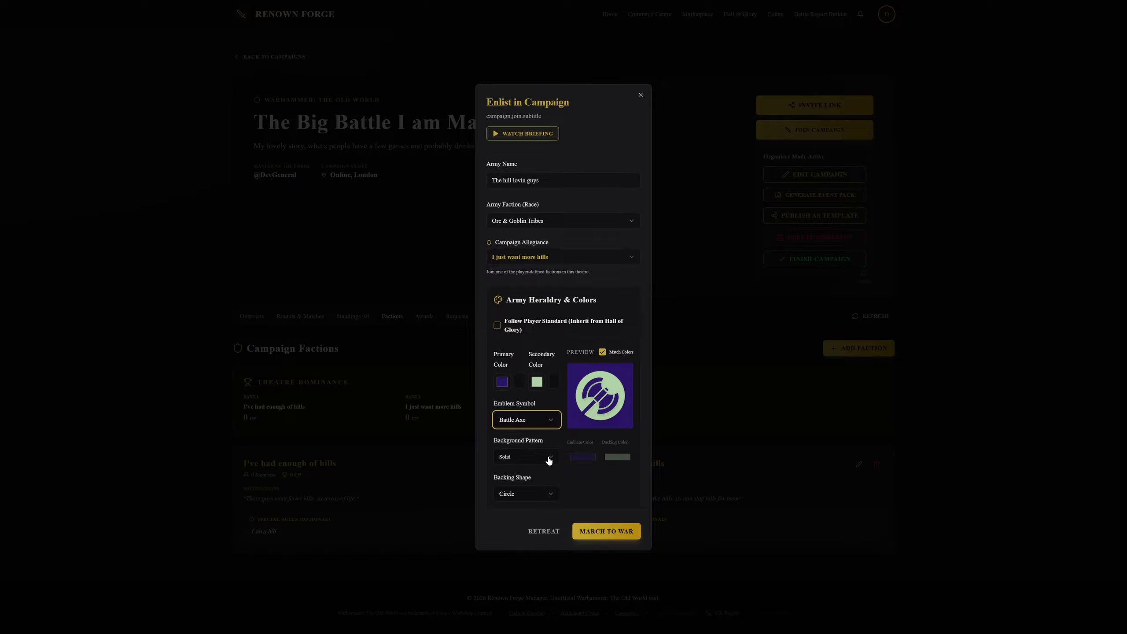
pyautogui.click(551, 457)
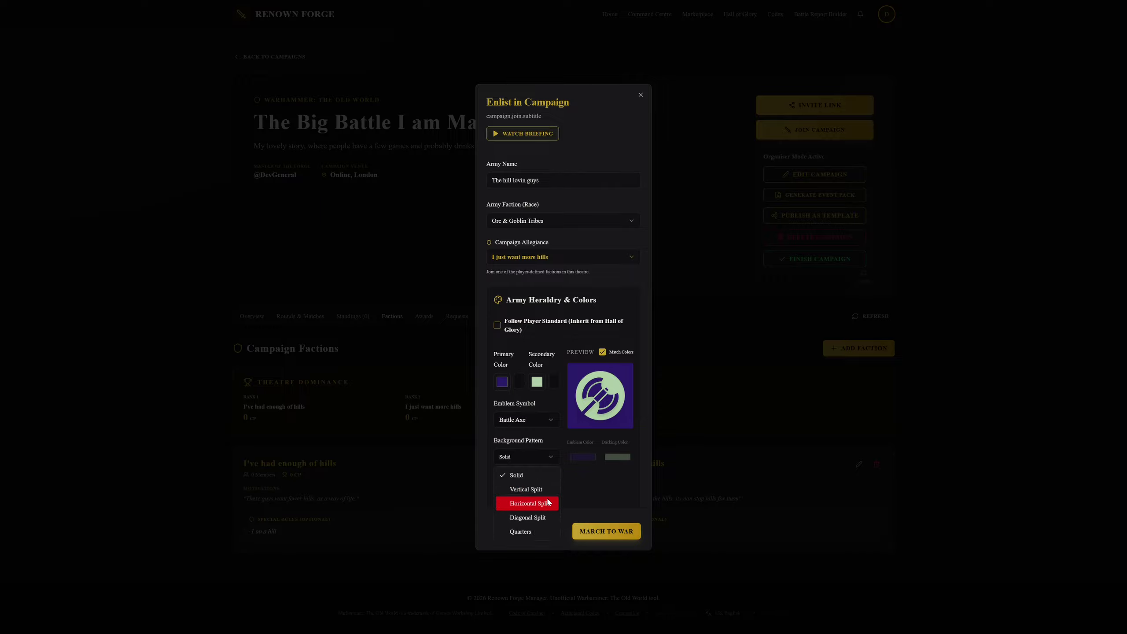
pyautogui.click(544, 516)
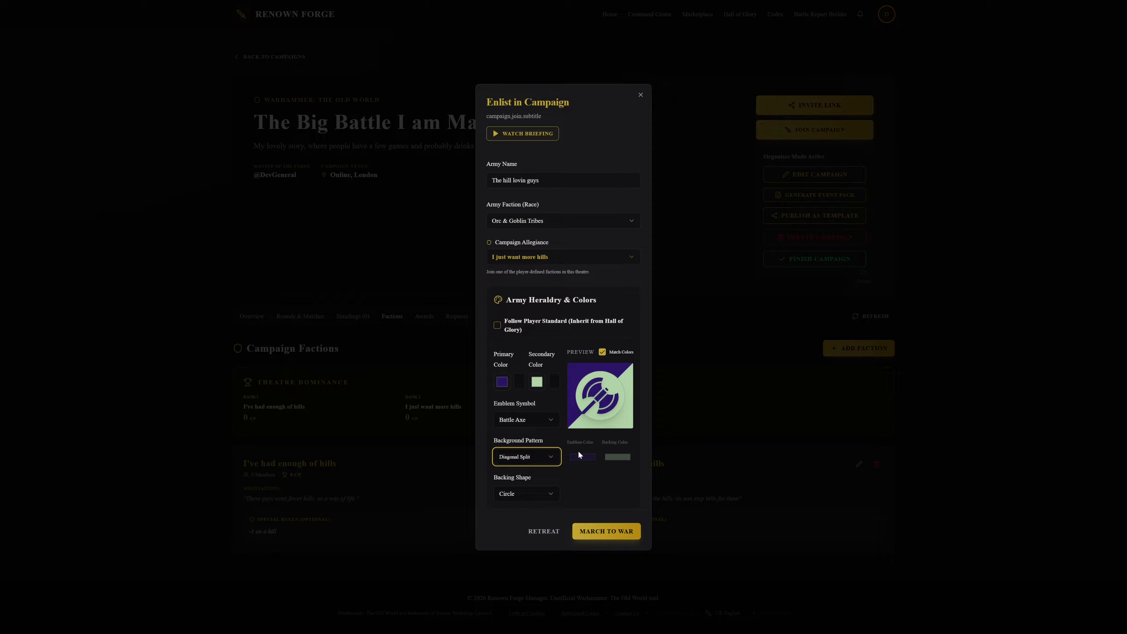
pyautogui.click(548, 493)
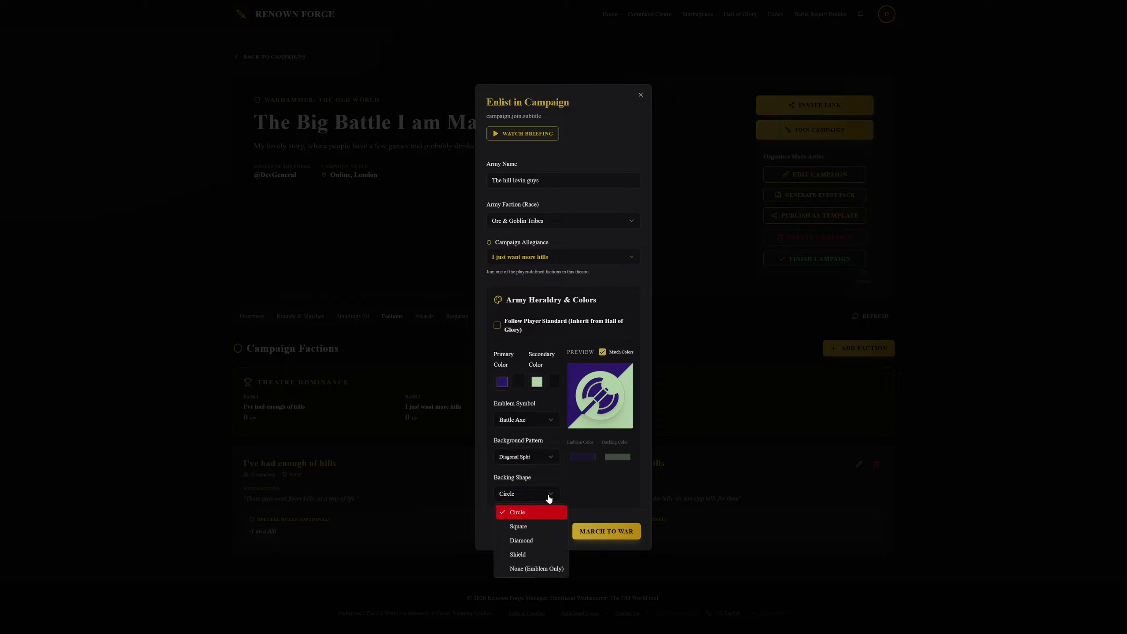
pyautogui.click(542, 540)
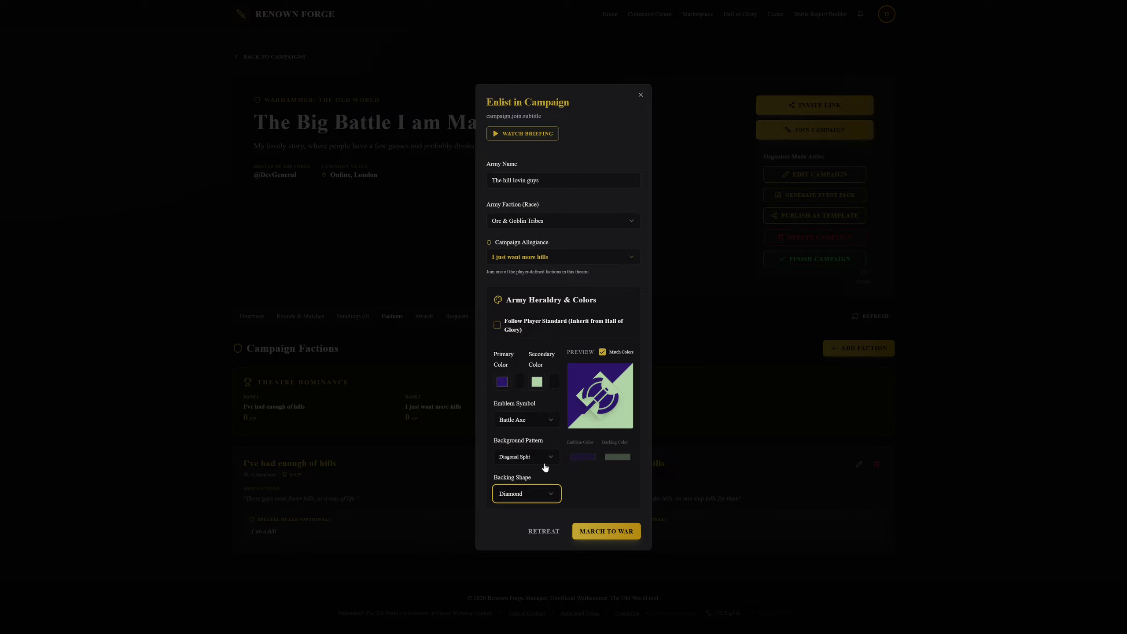
# Step: Turn off color matching for the heraldry and set the backing color to white
pyautogui.click(582, 455)
pyautogui.click(602, 351)
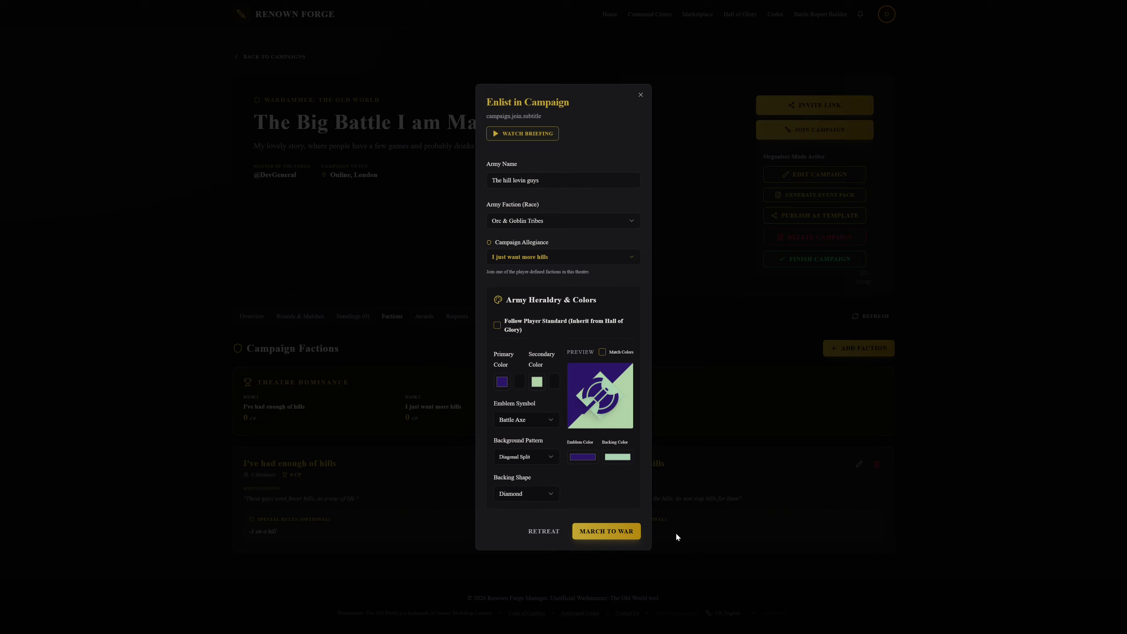
pyautogui.moveTo(623, 480); pyautogui.dragTo(608, 457)
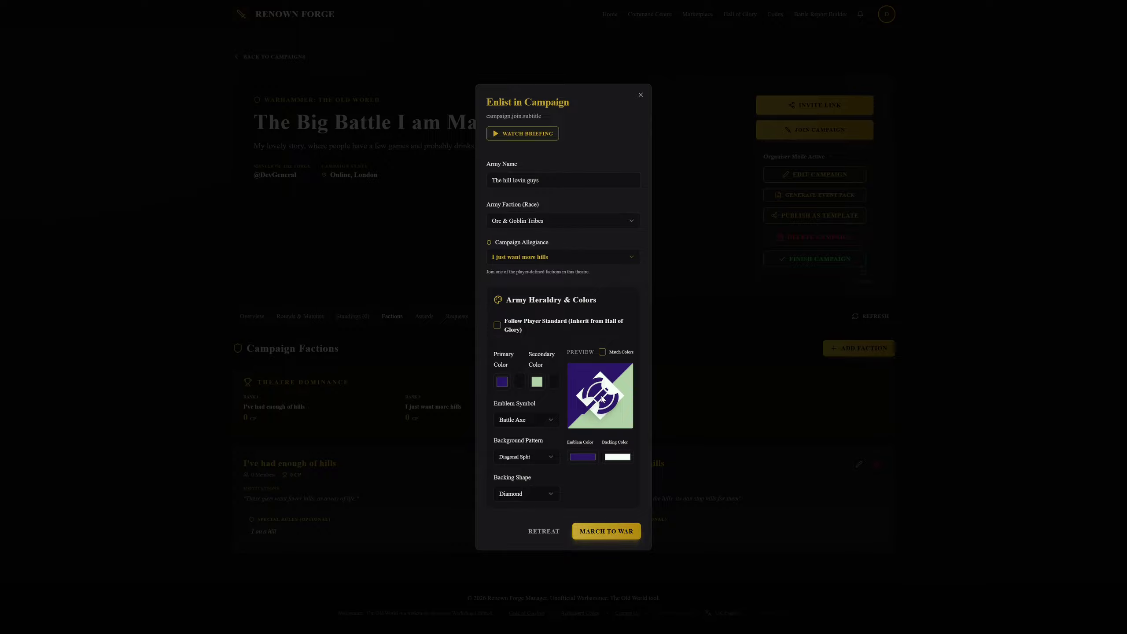
# Step: Submit the enlistment, approve the army's pending join request and open the campaign standings
pyautogui.click(595, 532)
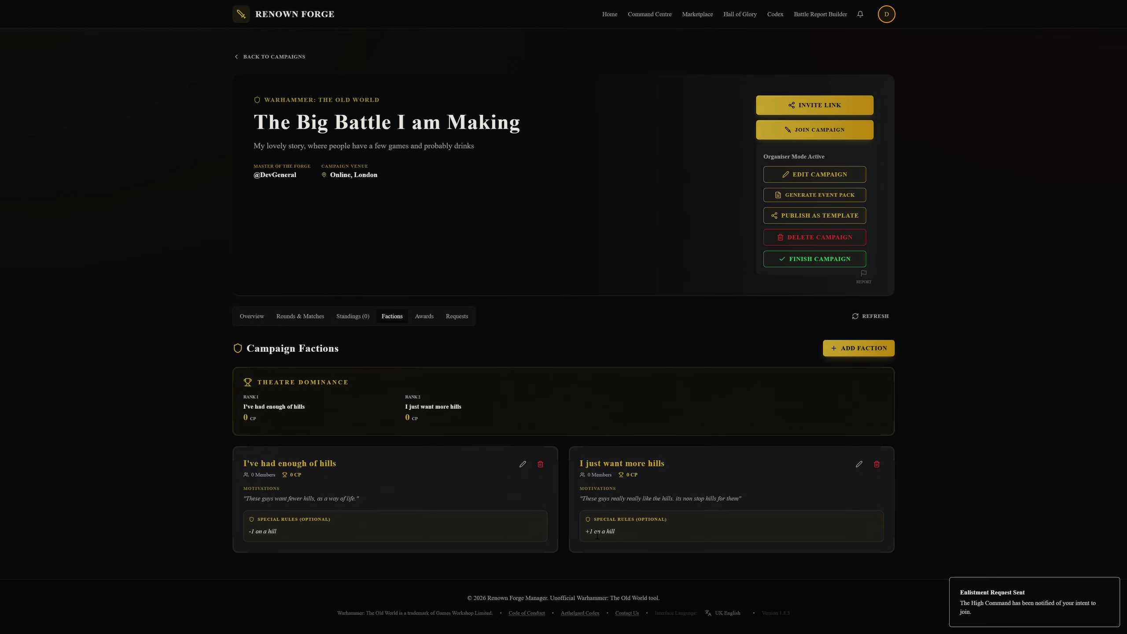
pyautogui.click(463, 317)
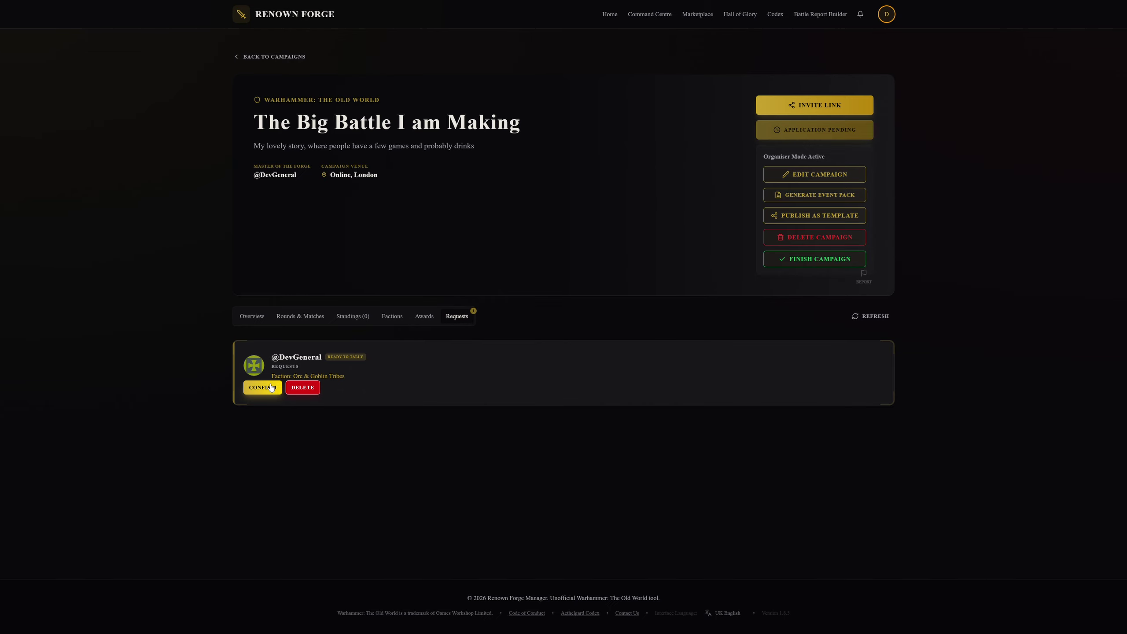
pyautogui.click(271, 387)
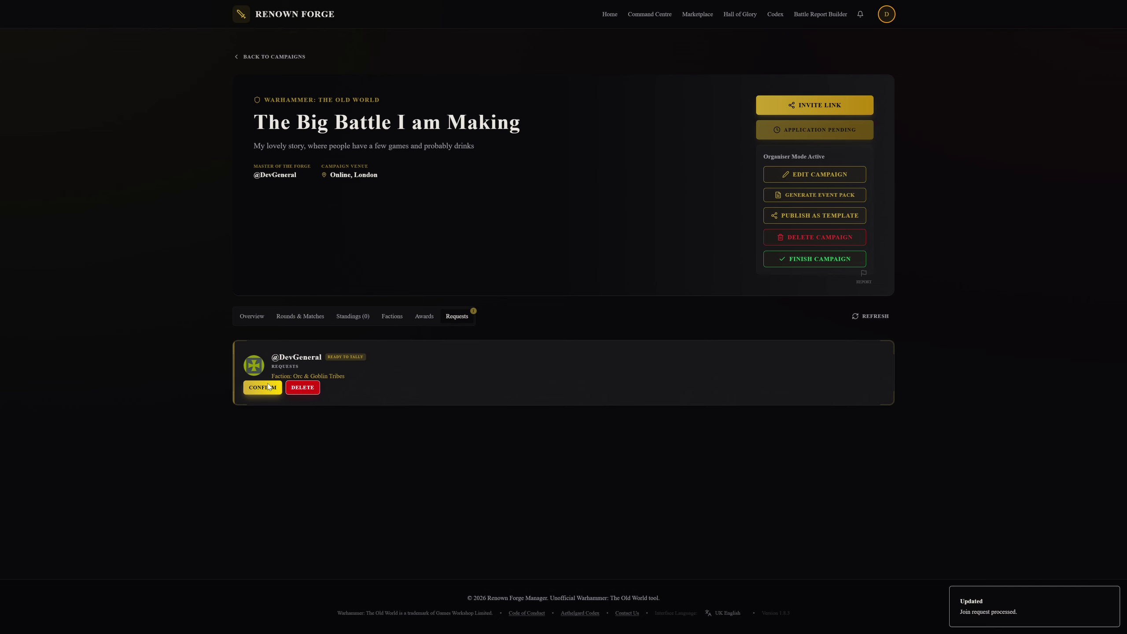
pyautogui.click(357, 347)
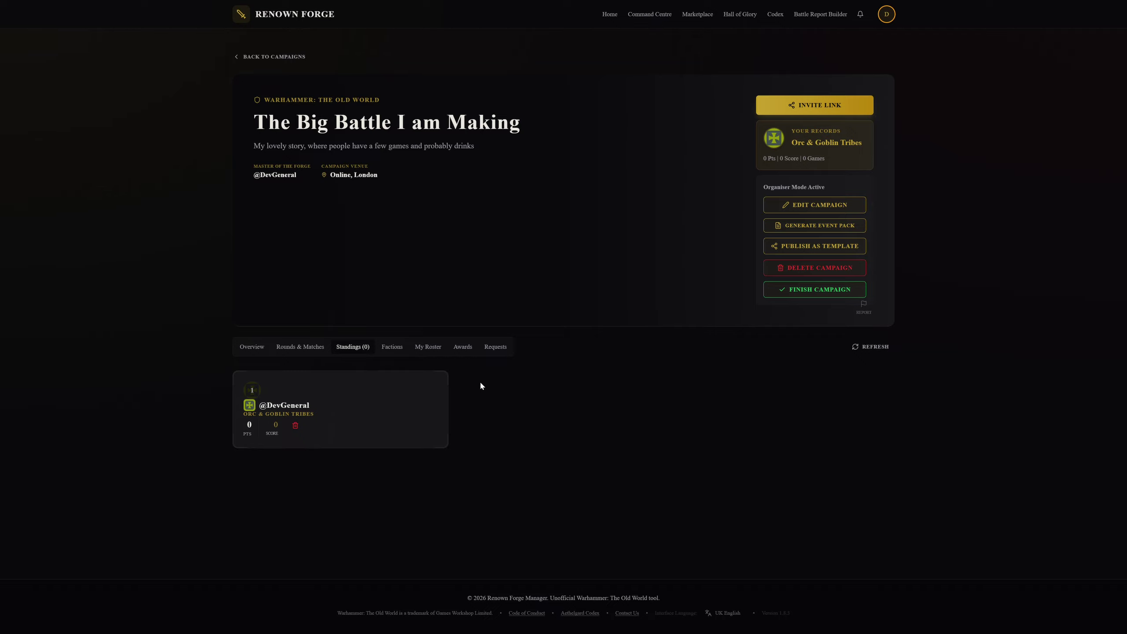
# Step: Start recruiting a roster unit with the regiment name "Hill guys" and the models entry "Hill Trolls"
pyautogui.click(432, 347)
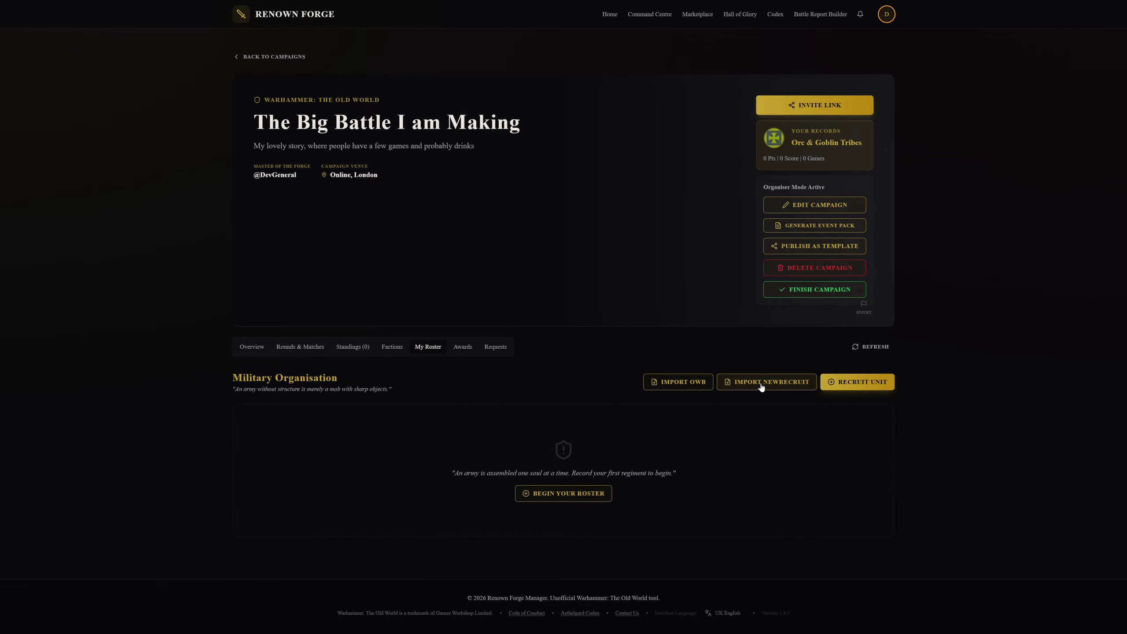
pyautogui.click(839, 386)
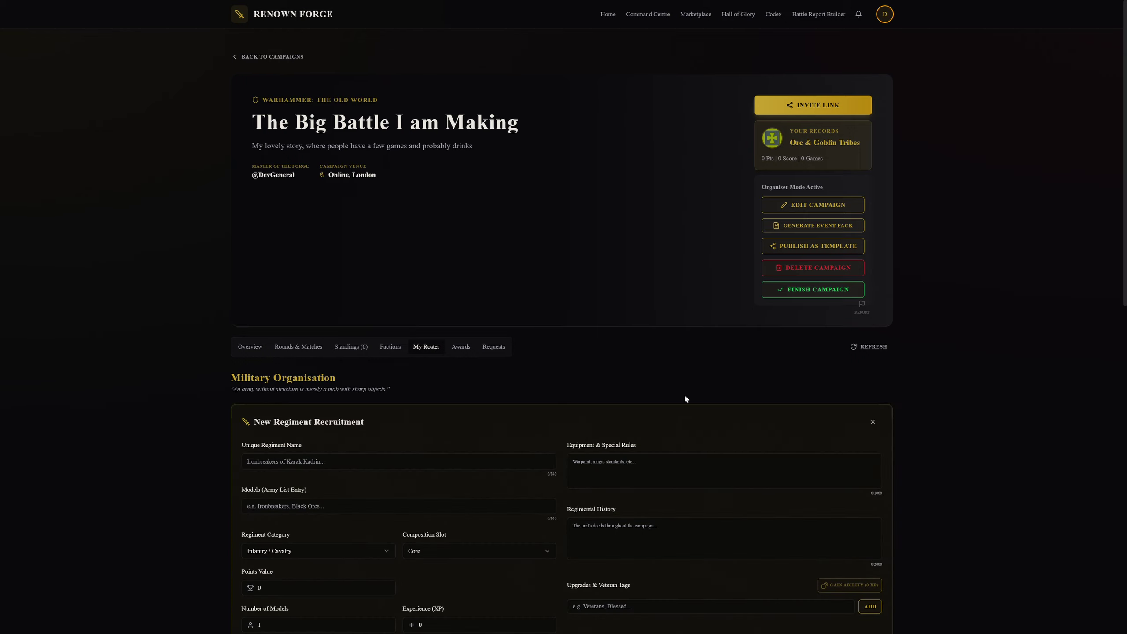
pyautogui.scroll(-3, 465, 419)
pyautogui.click(407, 334)
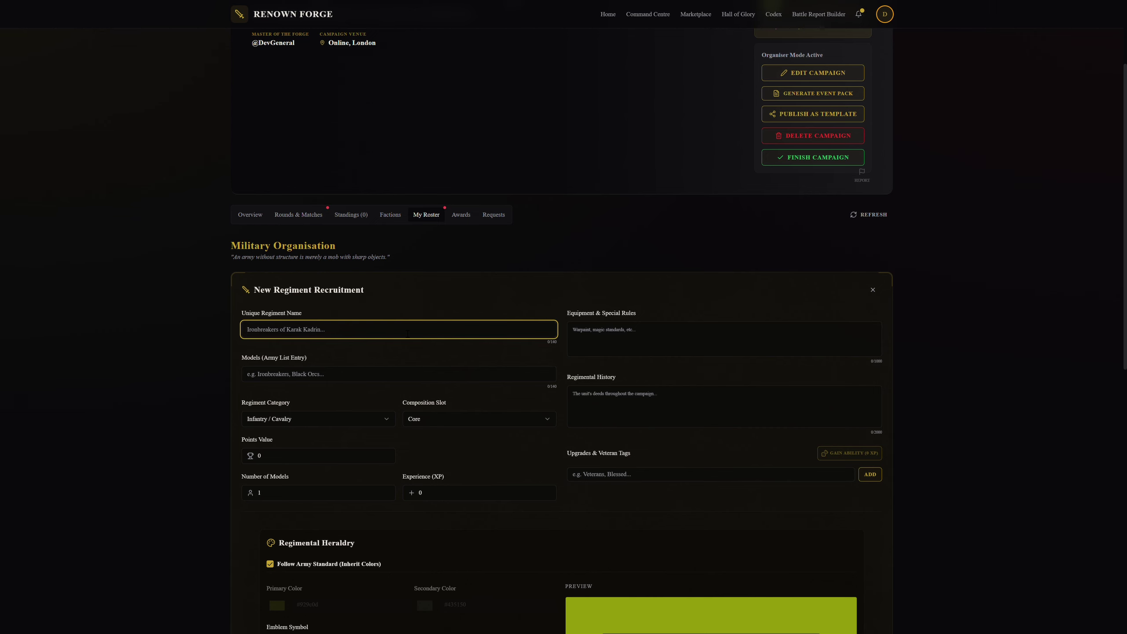
pyautogui.write('Hill guys')
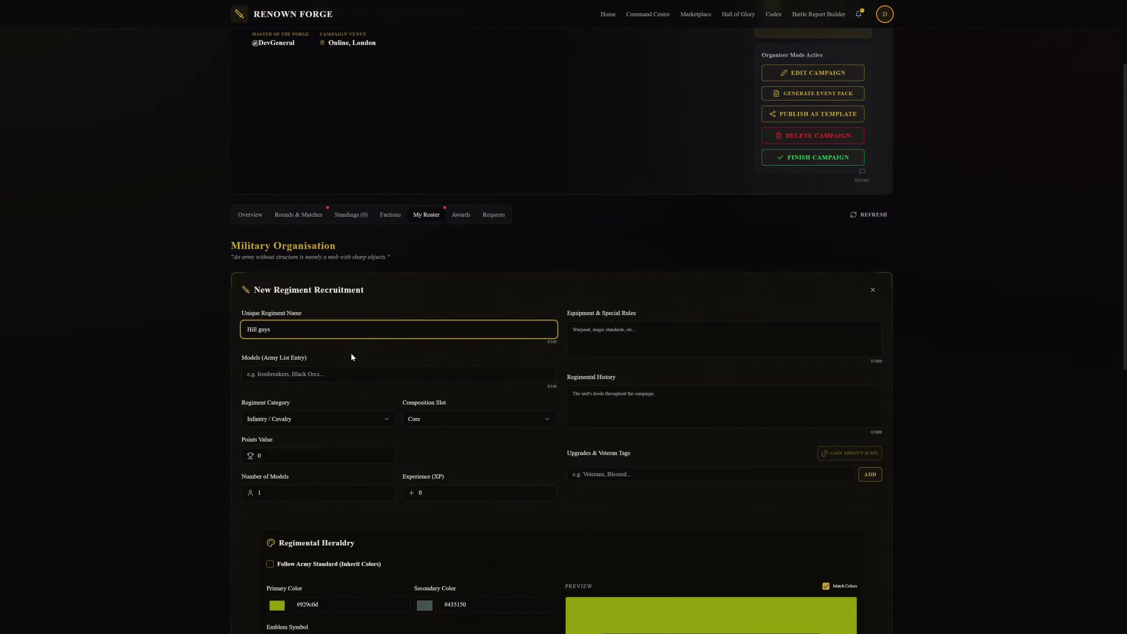
pyautogui.click(348, 374)
pyautogui.write('Hill Trolls')
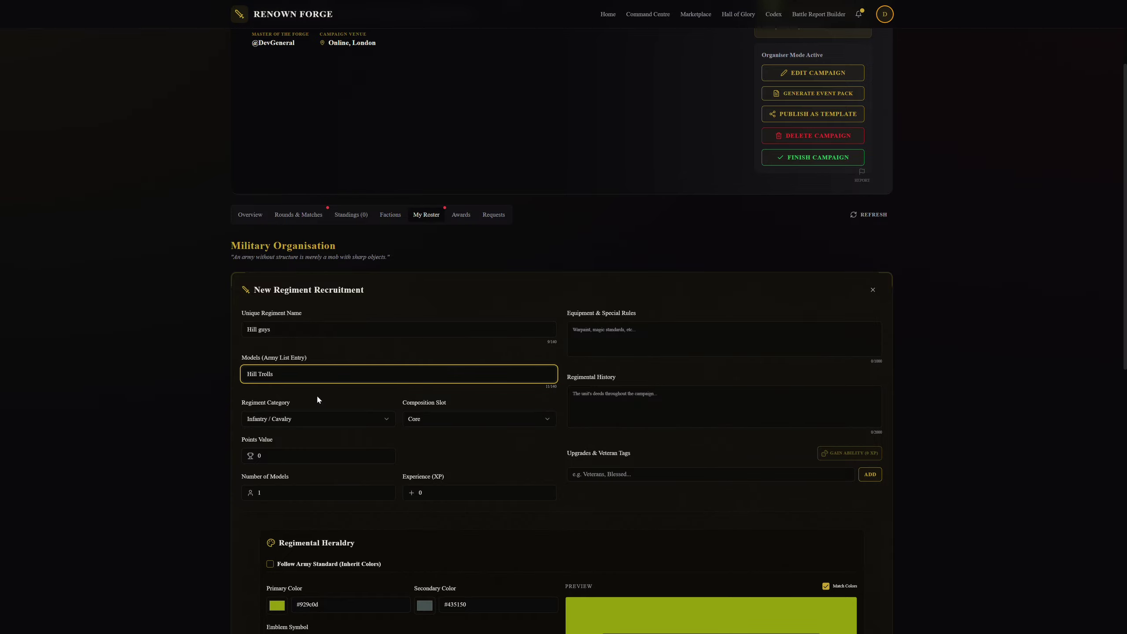
# Step: Keep the regiment category as Infantry / Cavalry and set its points value to 100 and number of models to 3
pyautogui.click(312, 420)
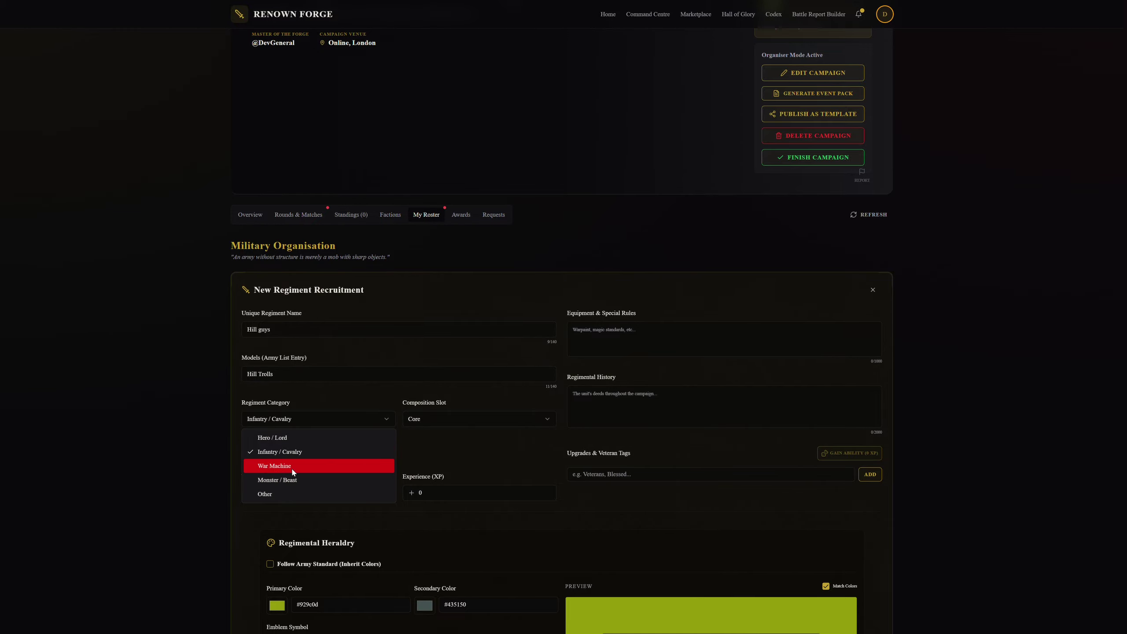
pyautogui.click(284, 452)
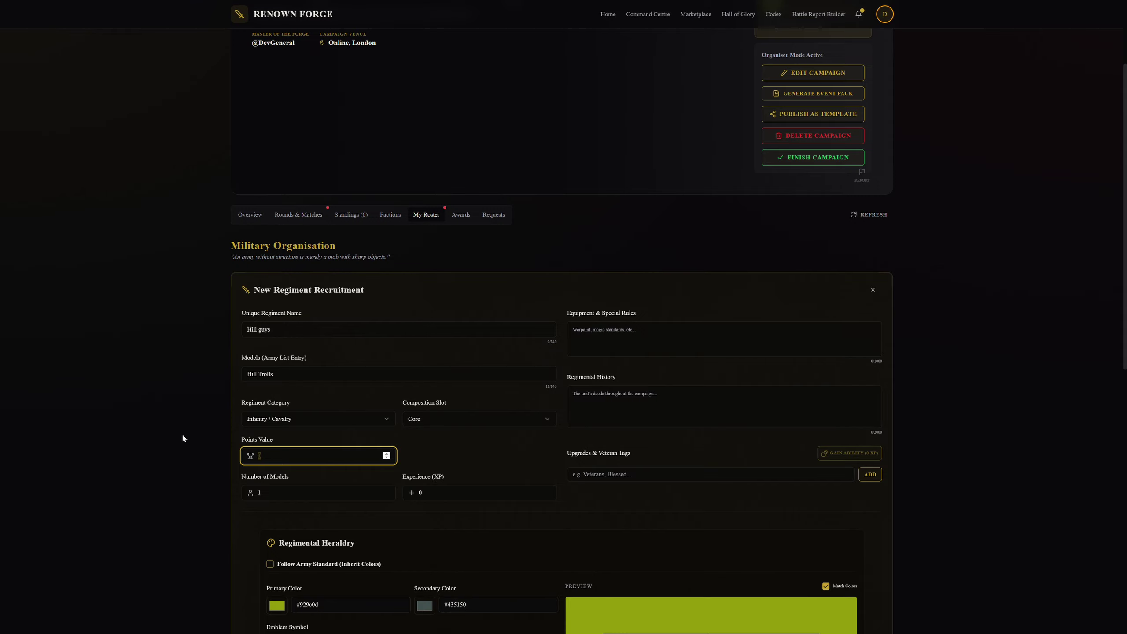
pyautogui.write('100')
pyautogui.click(387, 491)
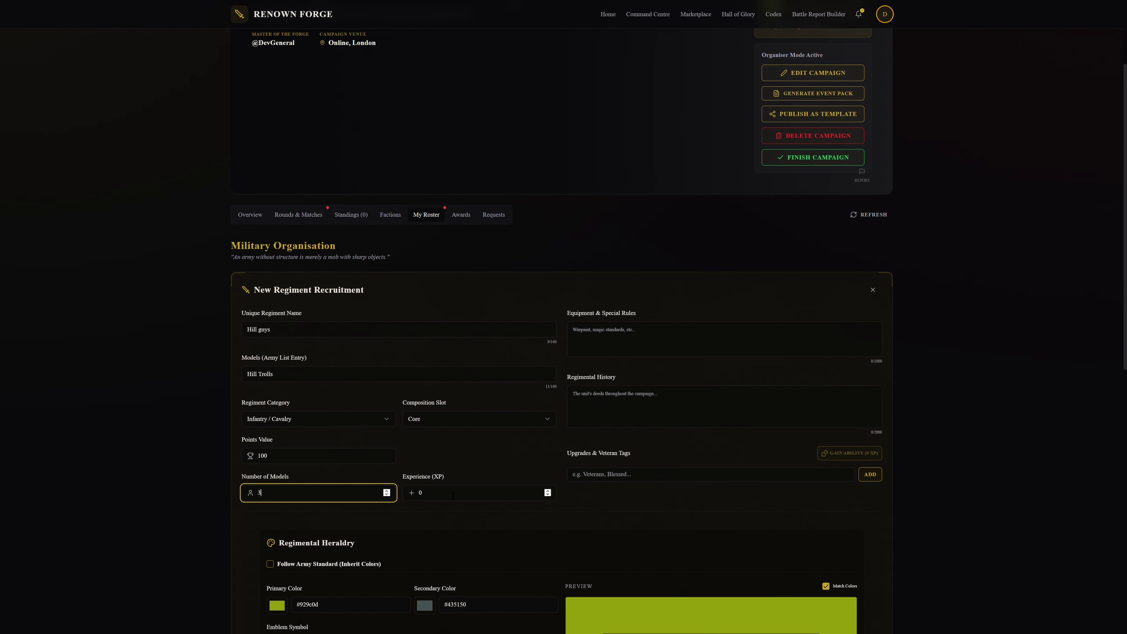
# Step: Enter "just some rocks" as the regiment's equipment and "they were born to the high hills of MiddleMarch" as its history
pyautogui.scroll(-1, 486, 453)
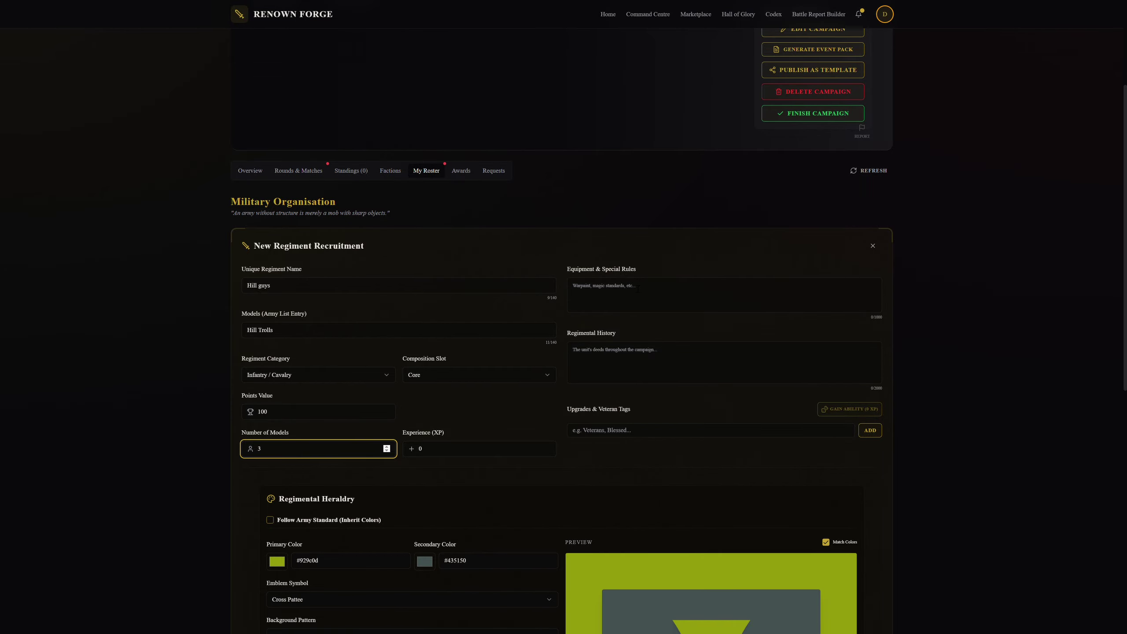
pyautogui.click(637, 289)
pyautogui.write('just some')
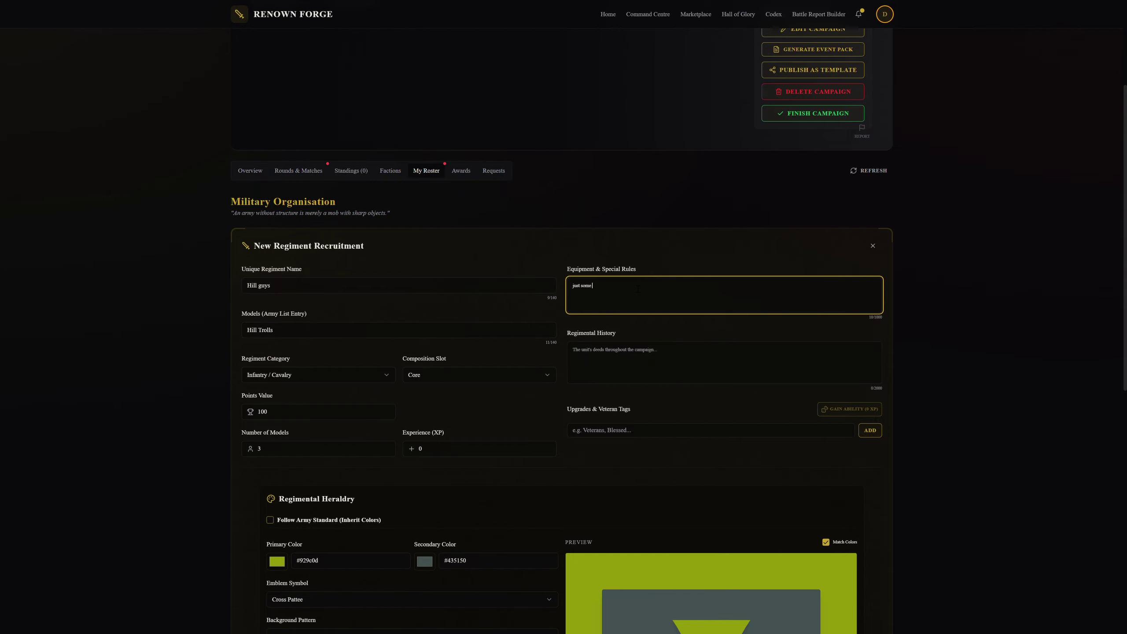
pyautogui.write(' rocks')
pyautogui.click(577, 342)
pyautogui.write('they were')
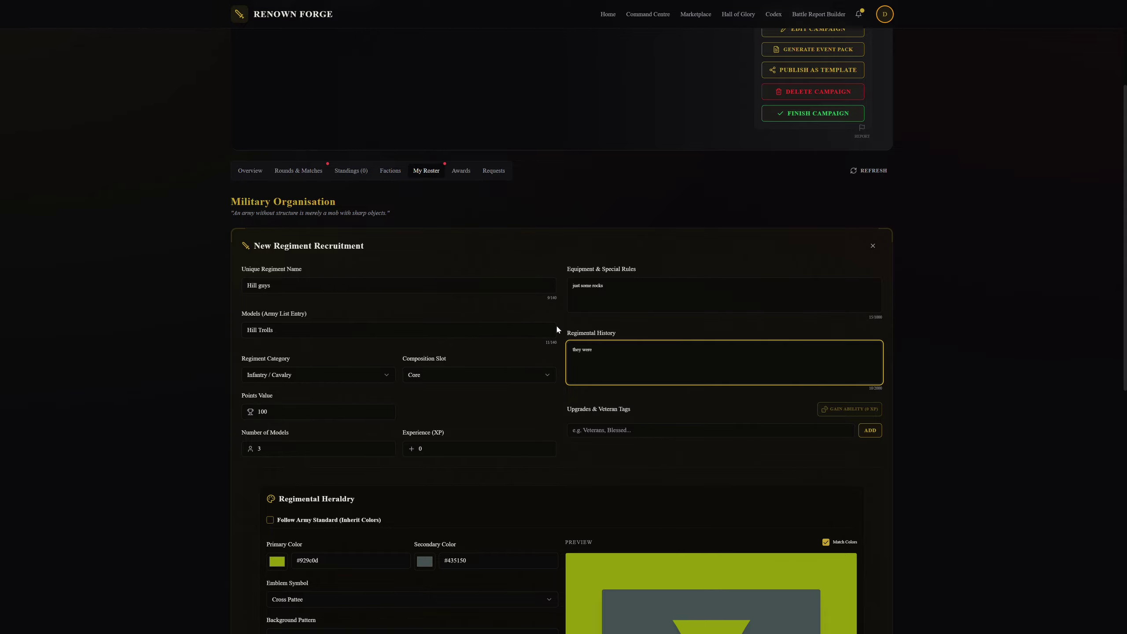
pyautogui.write('born to the high')
pyautogui.write('hills of MiddleMarch')
# Step: Give the regimental heraldry a Centaur emblem, leaving Follow Army Standard off, and recruit the regiment to the roster
pyautogui.scroll(-6, 541, 496)
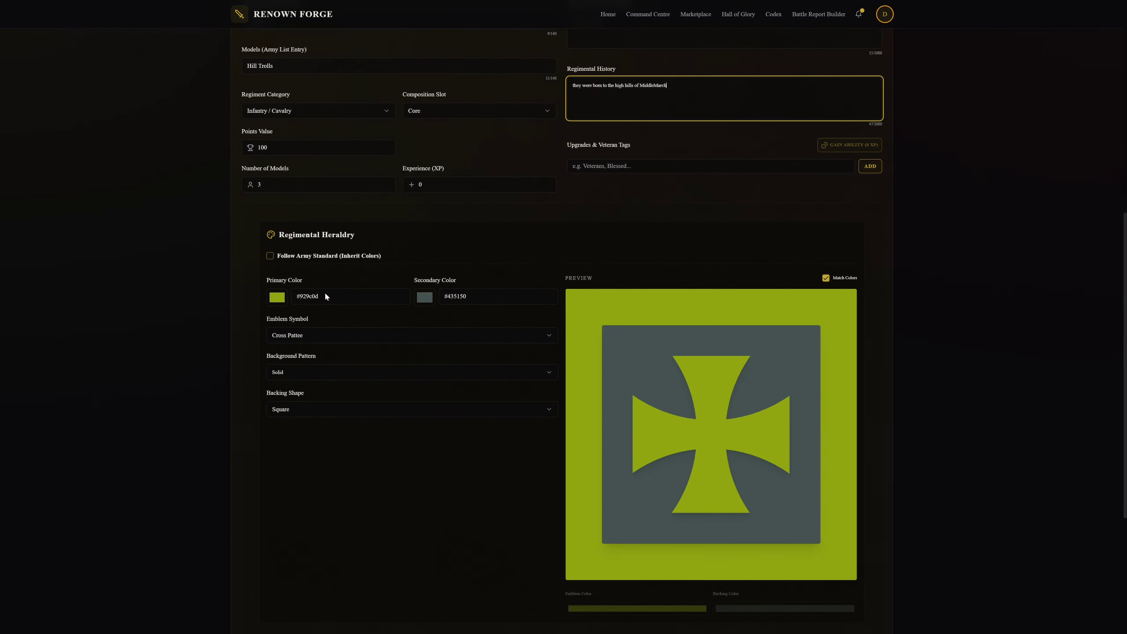
pyautogui.click(272, 259)
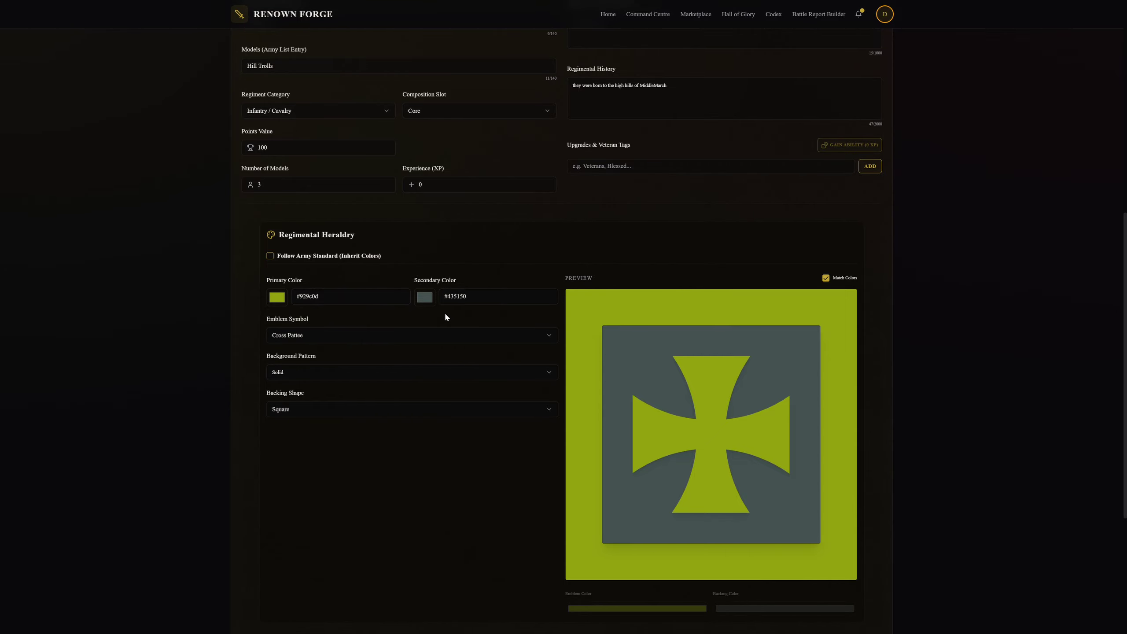
pyautogui.click(388, 336)
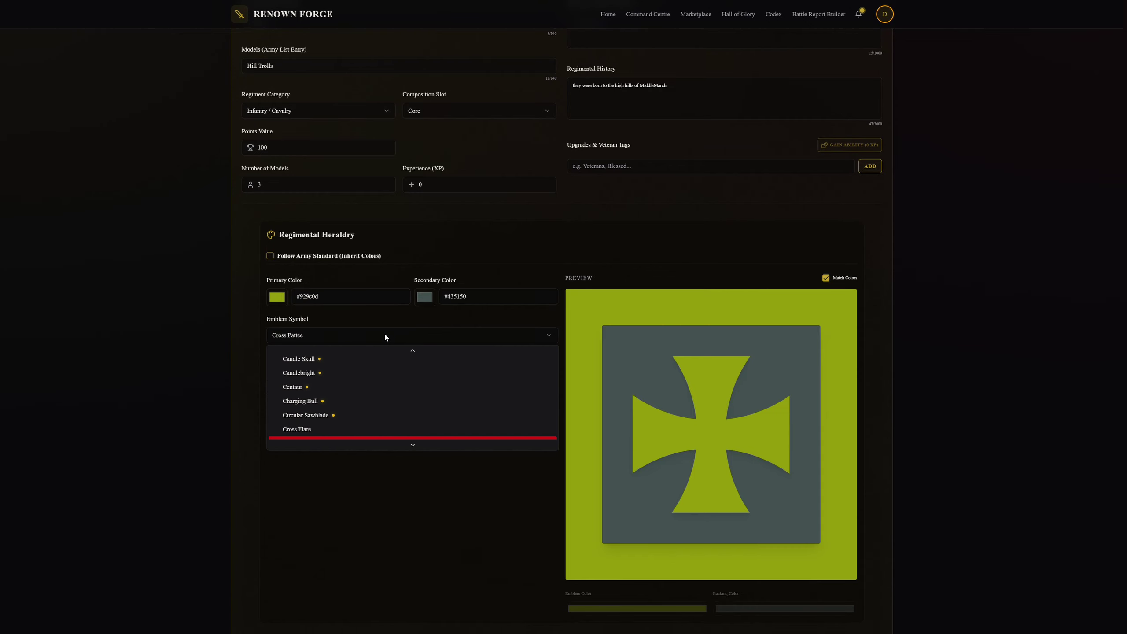
pyautogui.click(346, 391)
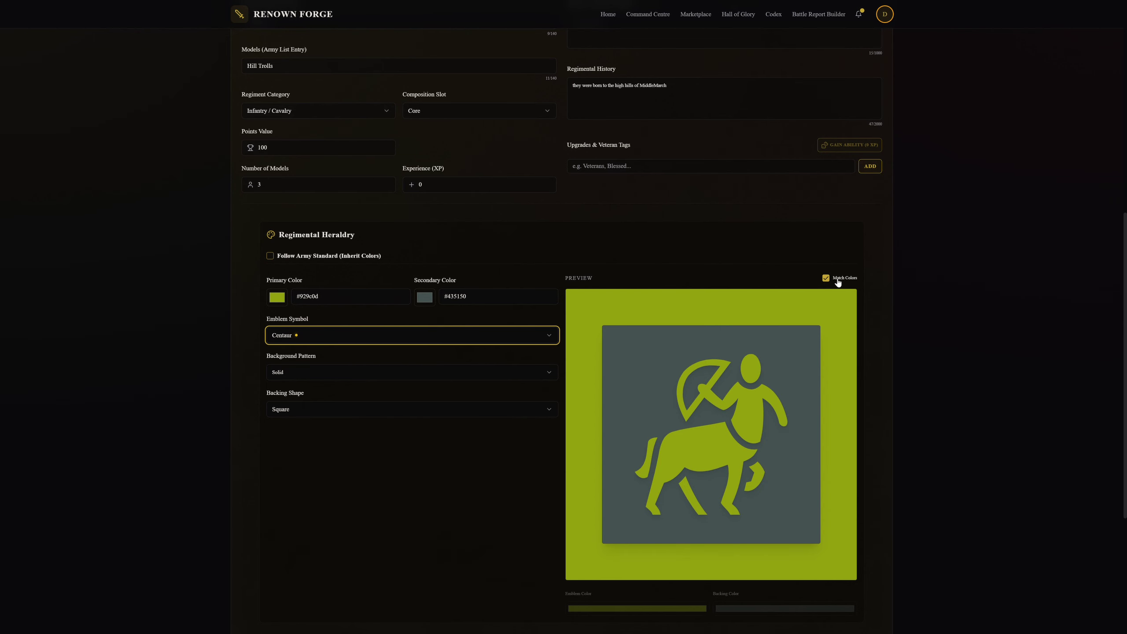
pyautogui.scroll(-5, 770, 311)
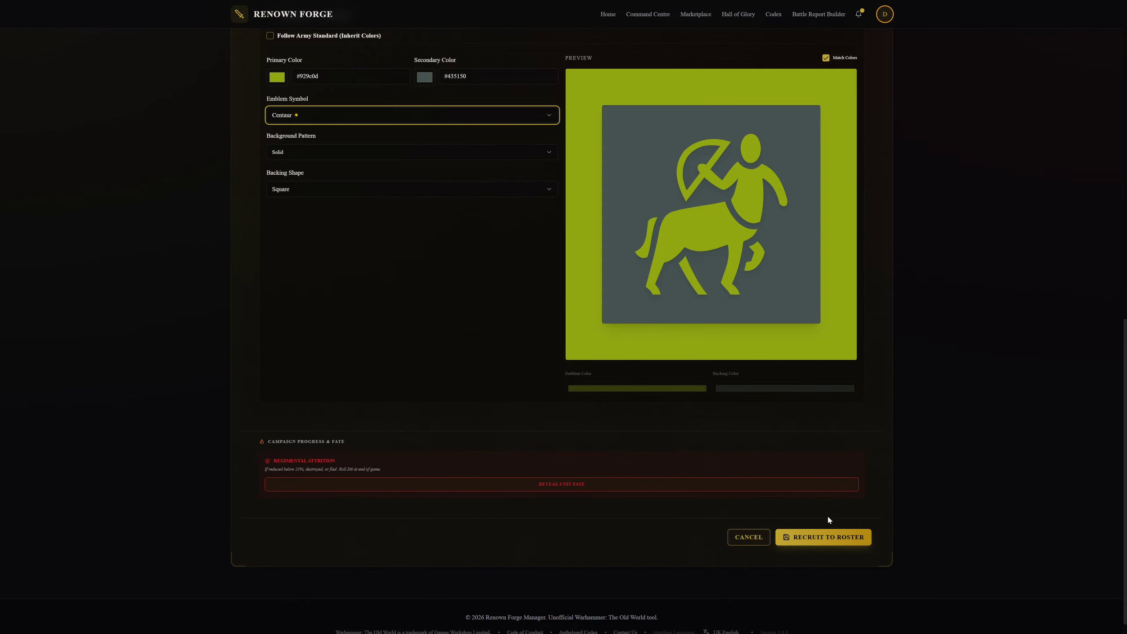
pyautogui.click(835, 539)
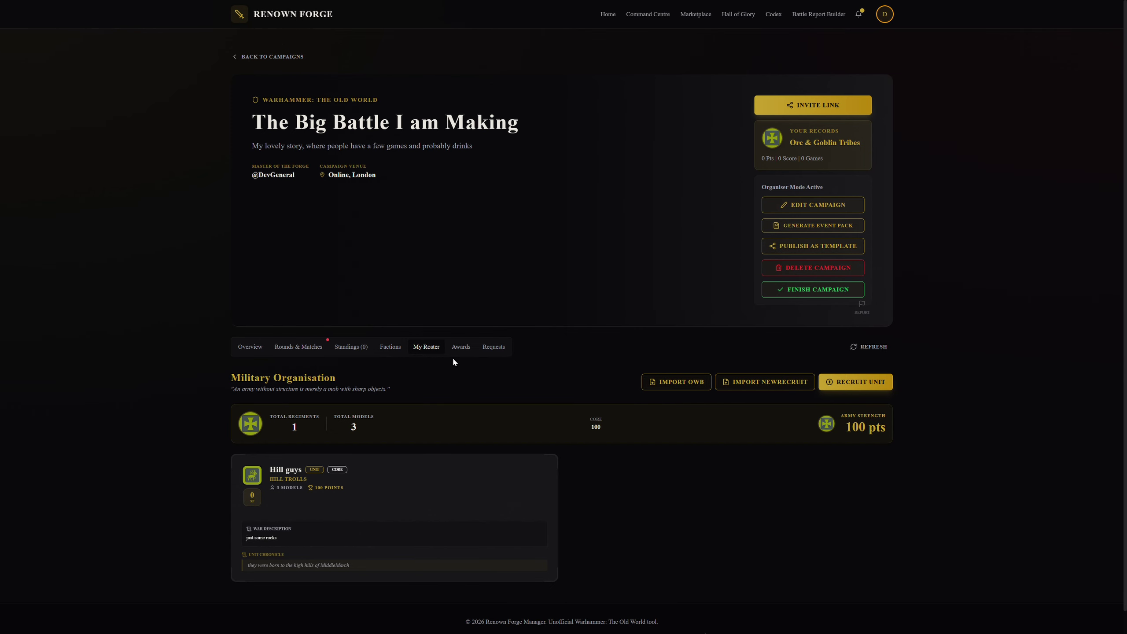
# Step: Check the army list deployment for the Border Skirmish round
pyautogui.click(298, 347)
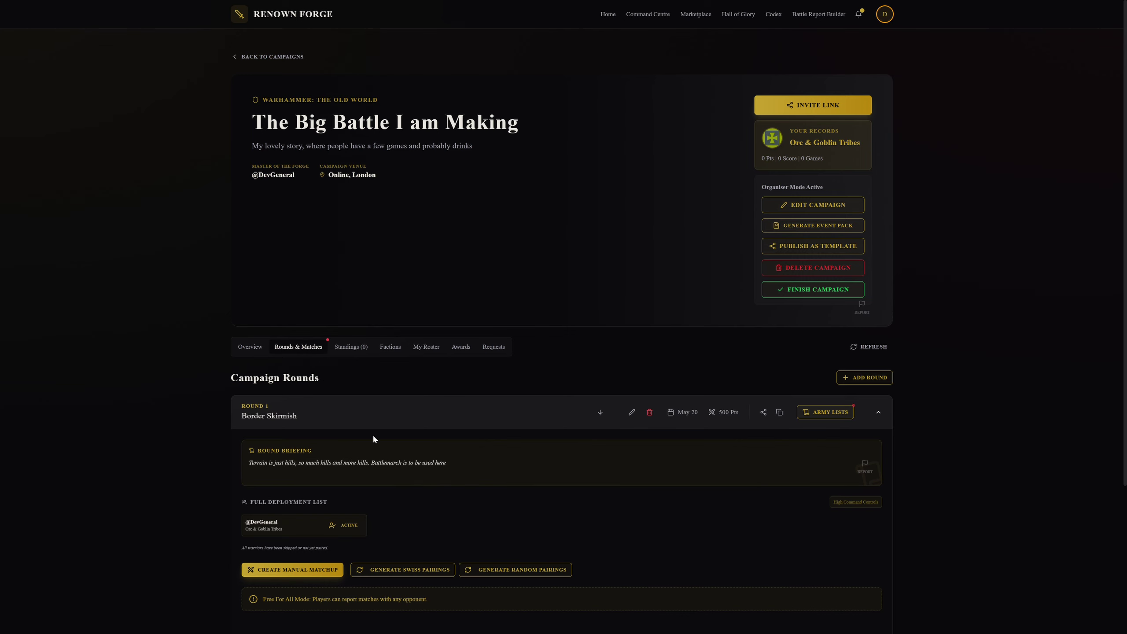
pyautogui.scroll(-2, 372, 433)
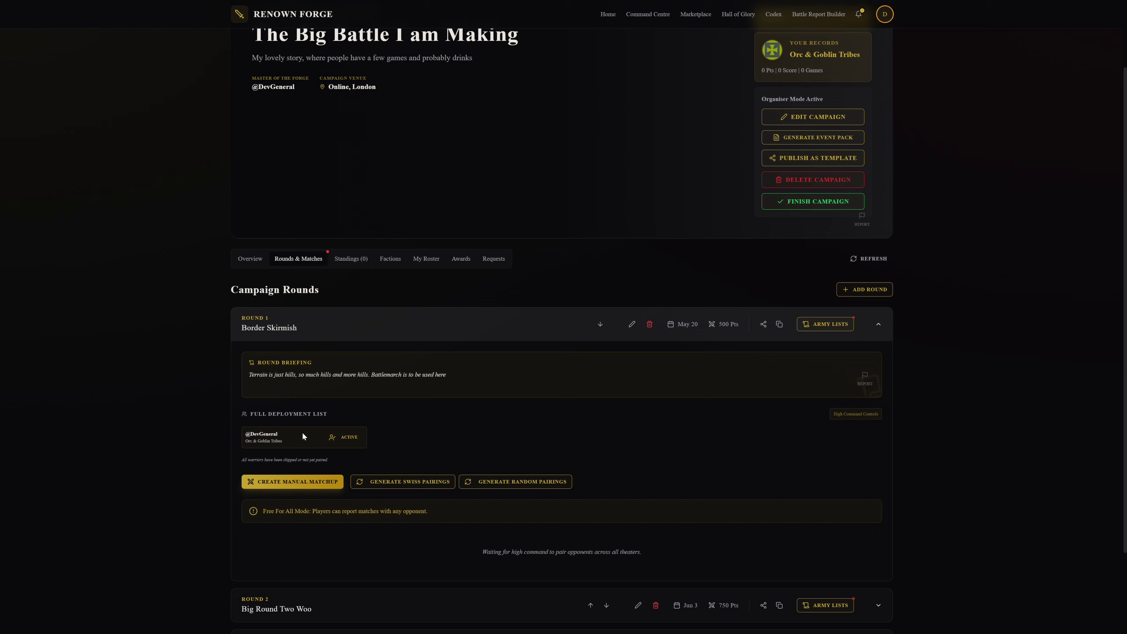
pyautogui.click(839, 326)
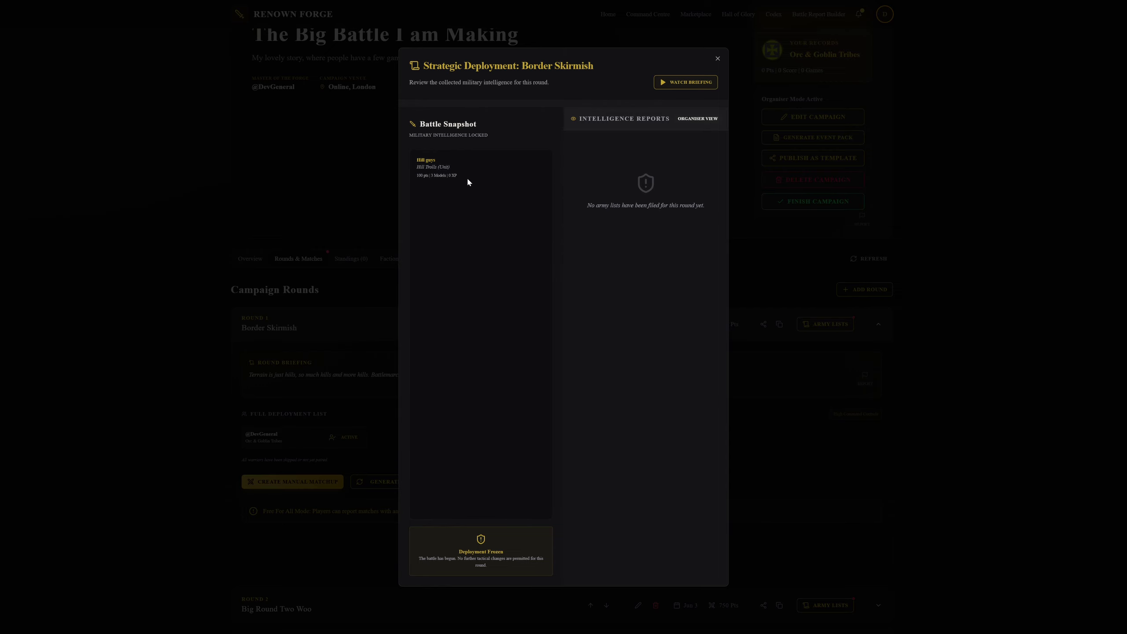
pyautogui.click(718, 59)
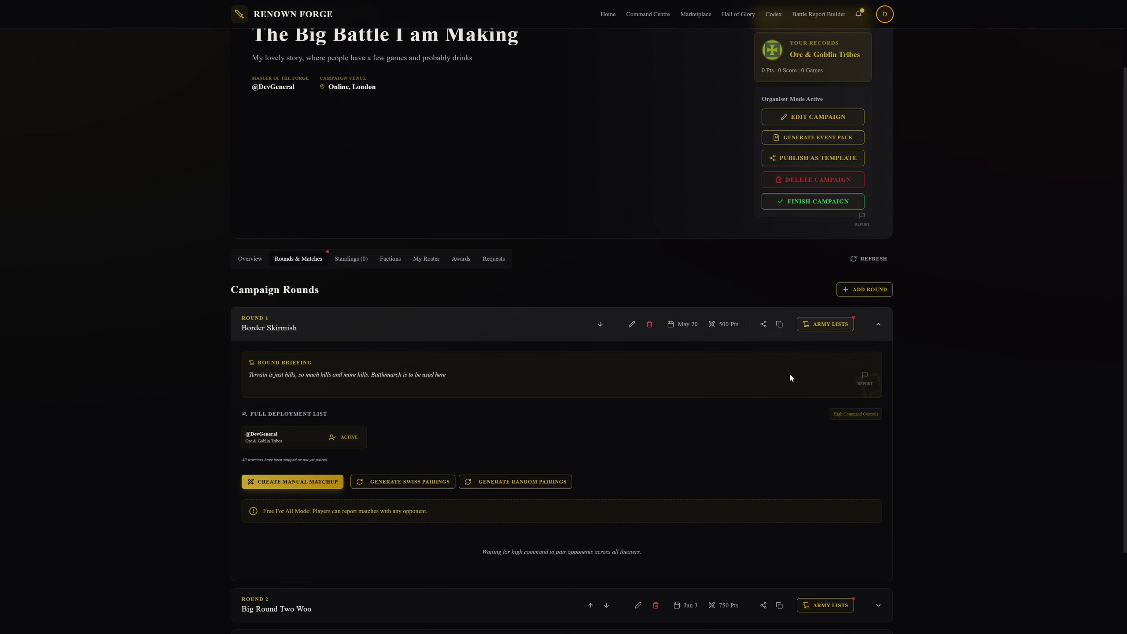
# Step: Set the start and end dates of the Border Skirmish round to 21/05/2026 and save the round
pyautogui.click(689, 326)
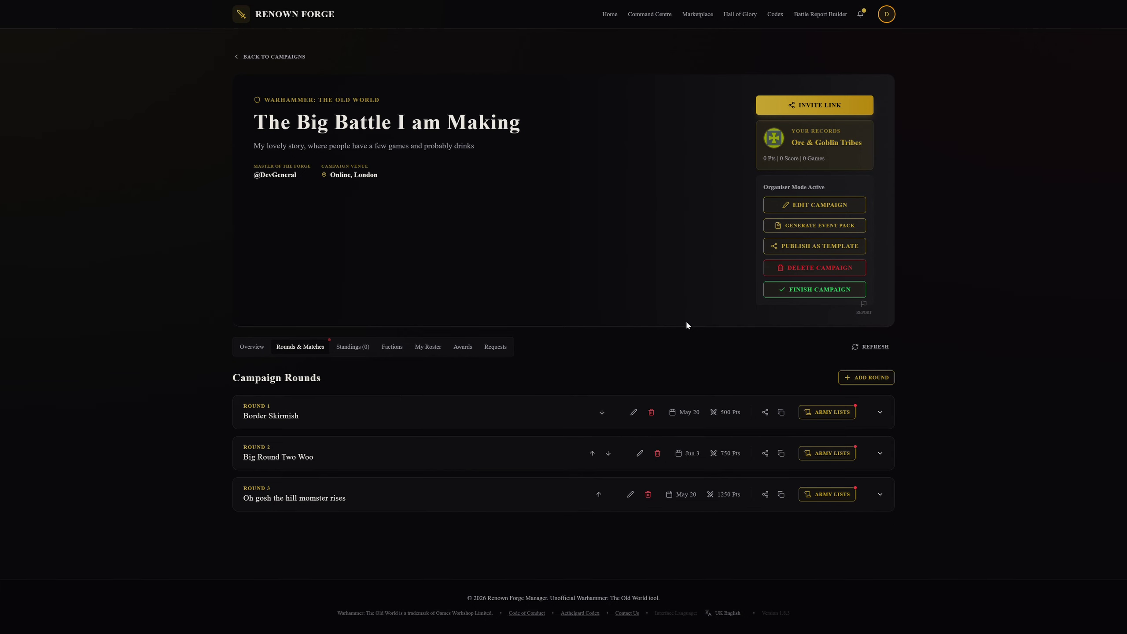
pyautogui.click(695, 415)
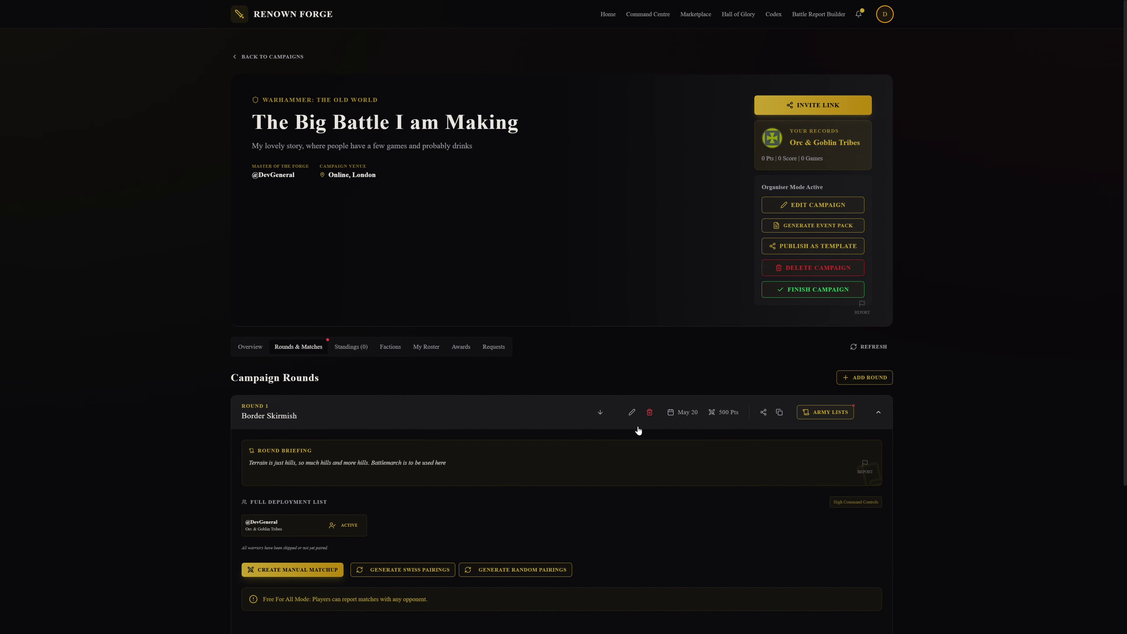
pyautogui.click(631, 413)
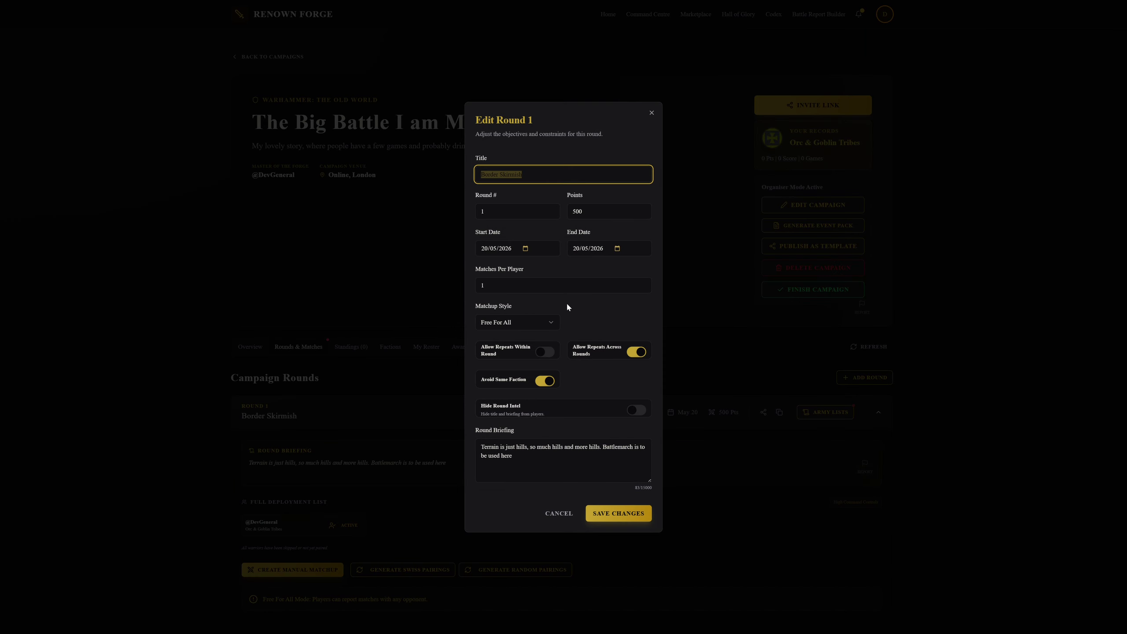
pyautogui.click(526, 249)
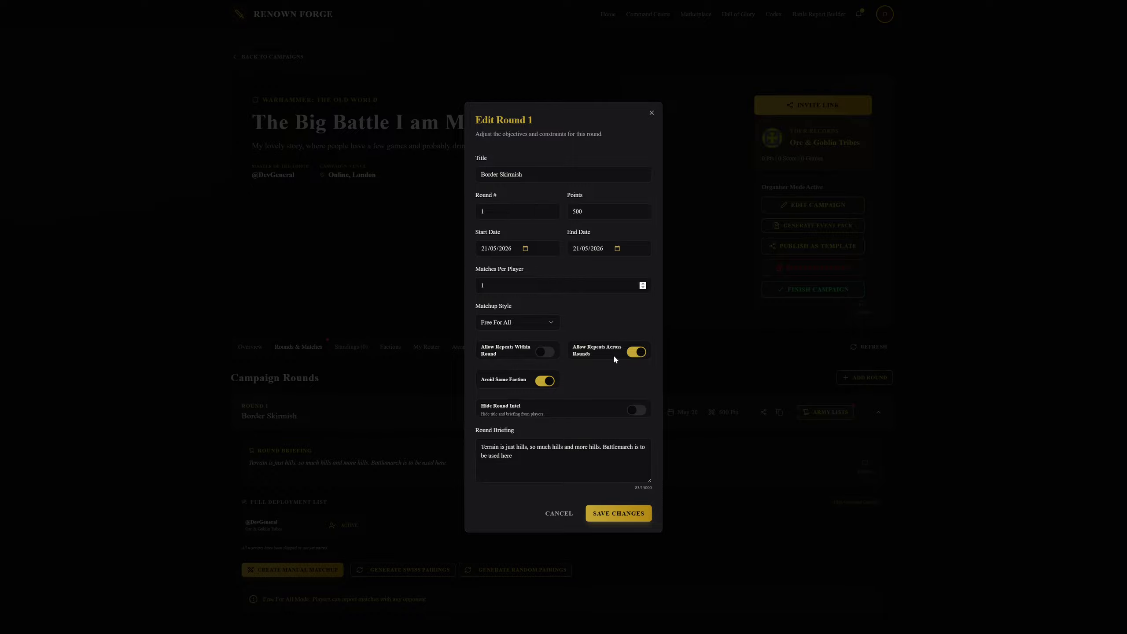
pyautogui.click(612, 513)
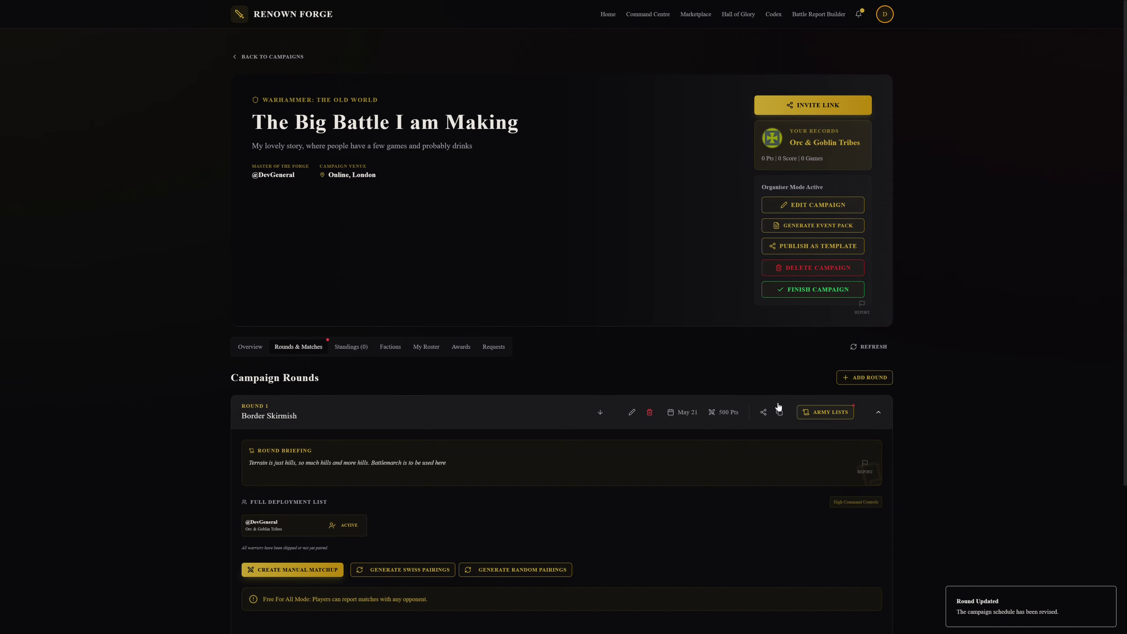
# Step: Confirm the roster deployment for the Border Skirmish round and review the filed army list's deployment records
pyautogui.click(832, 415)
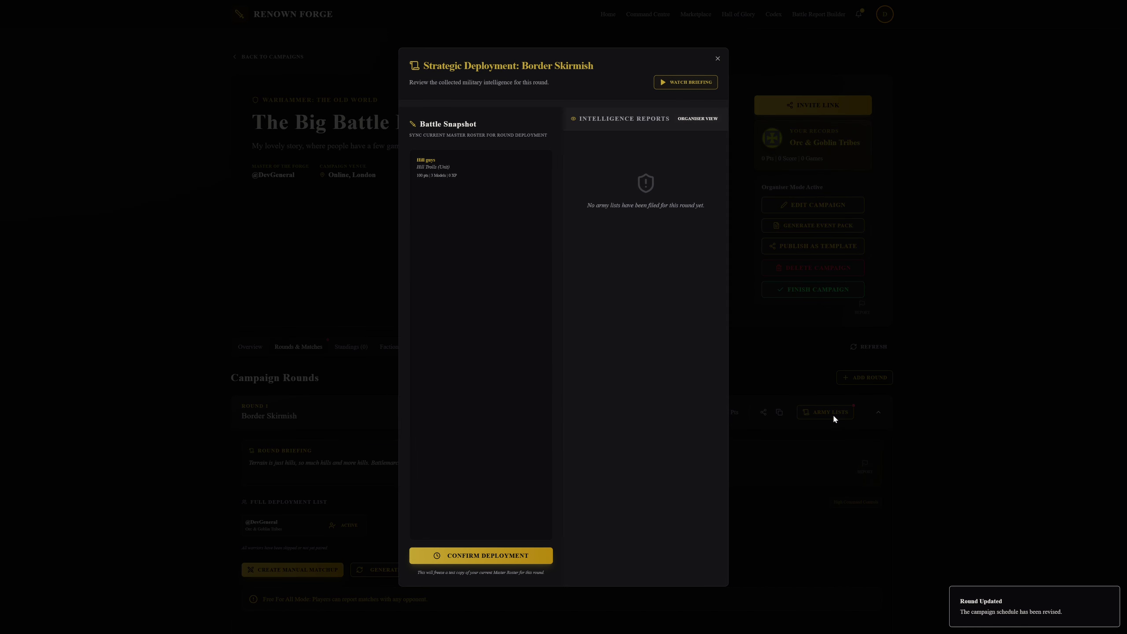
pyautogui.click(506, 558)
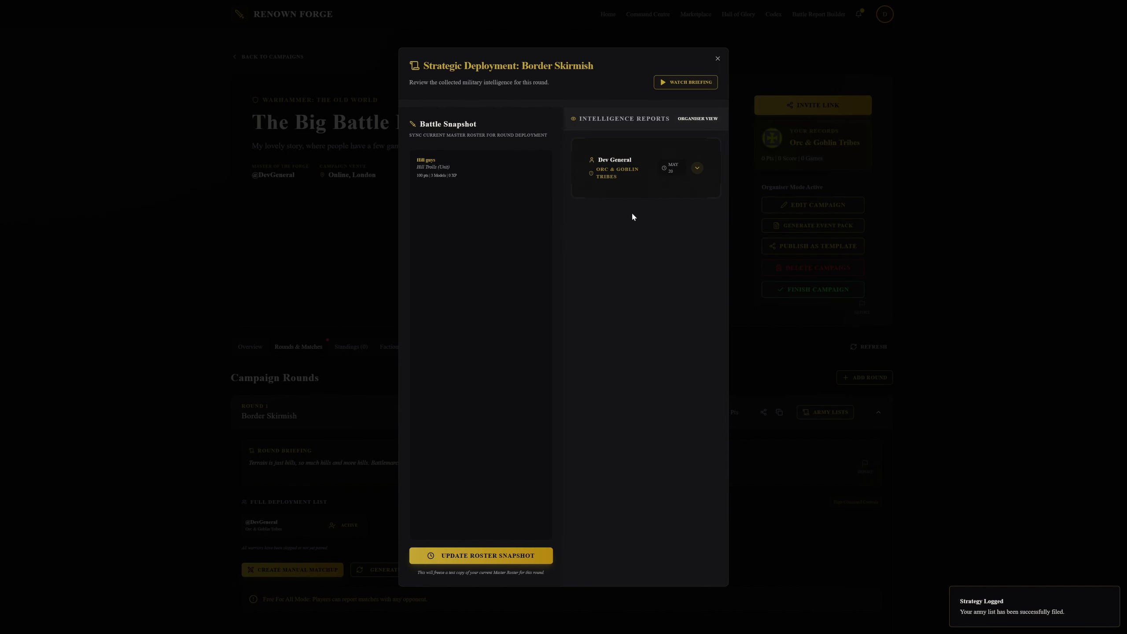
pyautogui.click(627, 179)
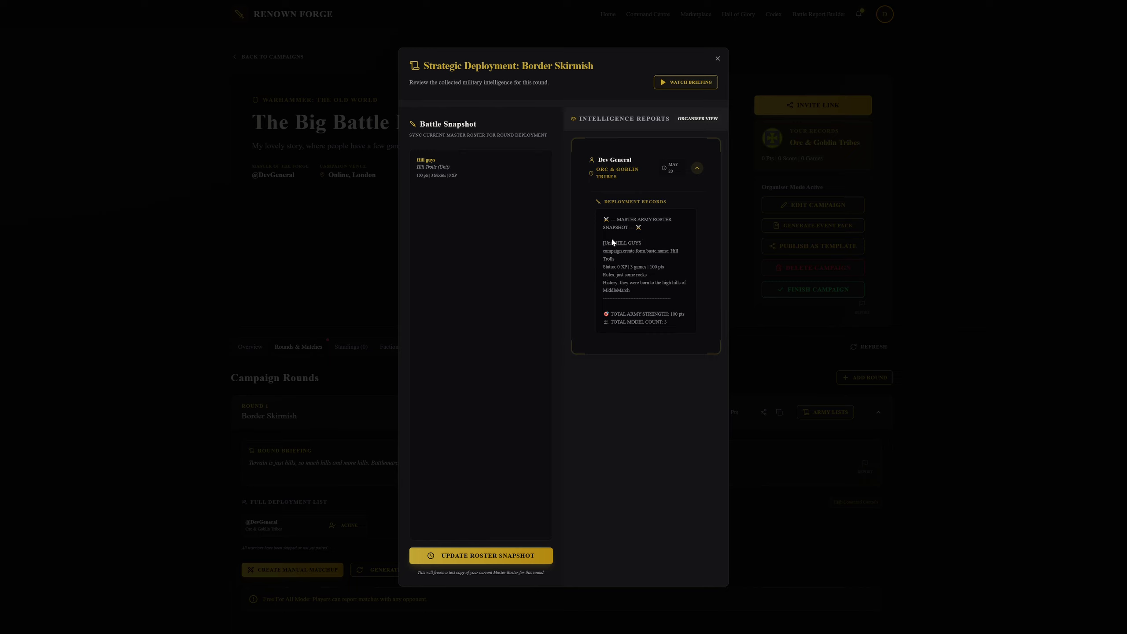
pyautogui.moveTo(601, 242); pyautogui.dragTo(632, 288)
pyautogui.click(632, 289)
pyautogui.click(718, 59)
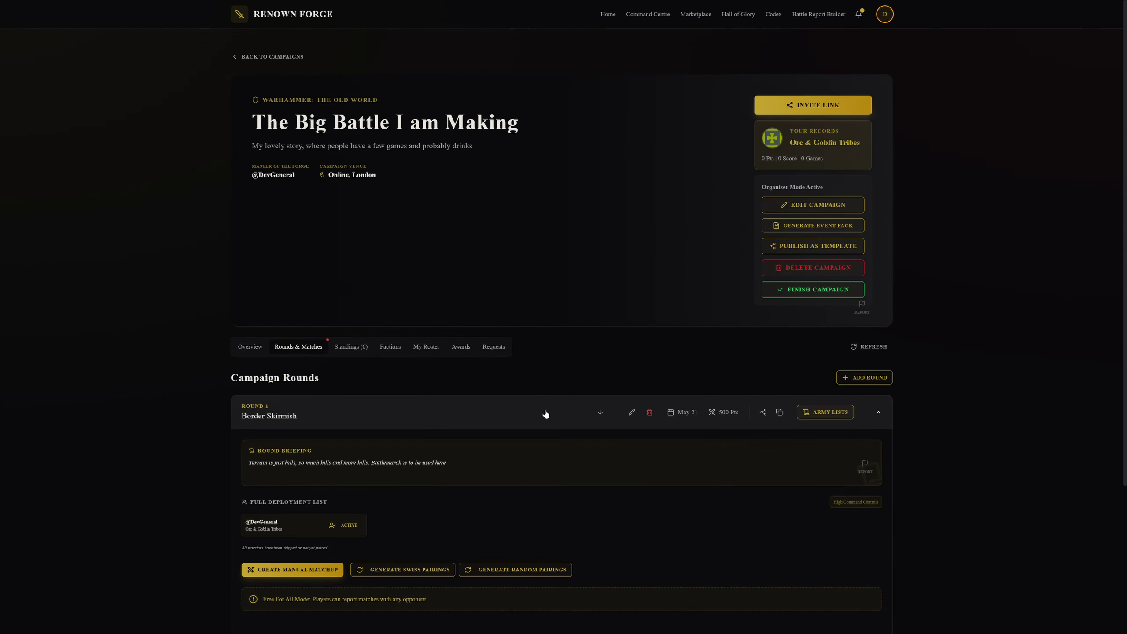
pyautogui.scroll(-1, 545, 414)
pyautogui.scroll(-1, 546, 413)
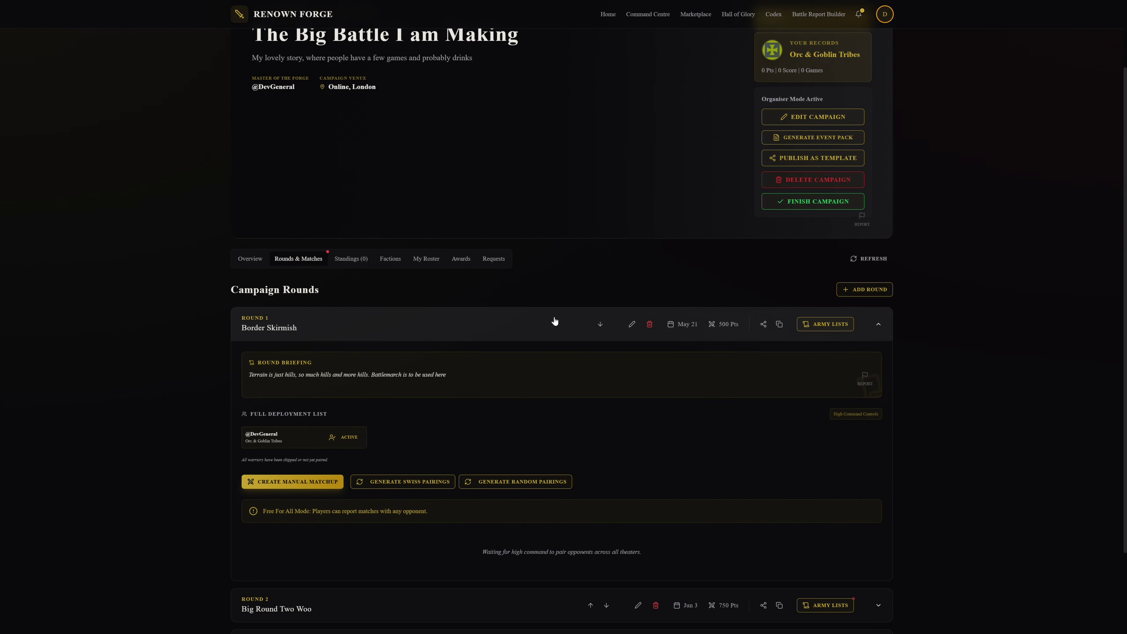
# Step: Check the recruited regiment in the campaign roster and return to the campaign rounds
pyautogui.click(434, 258)
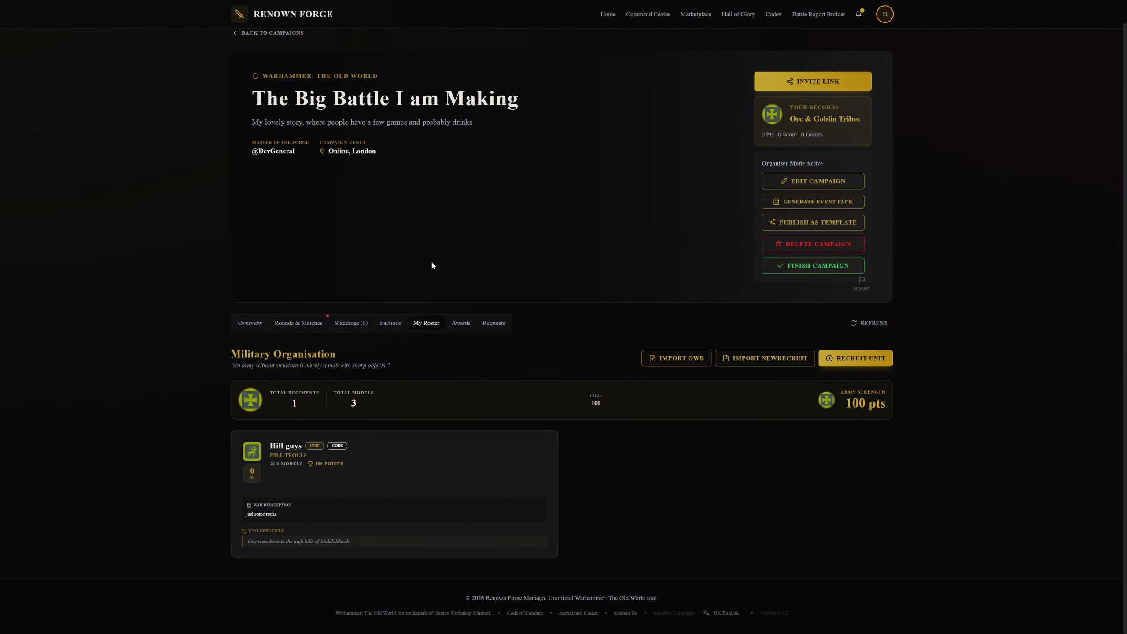
pyautogui.click(288, 327)
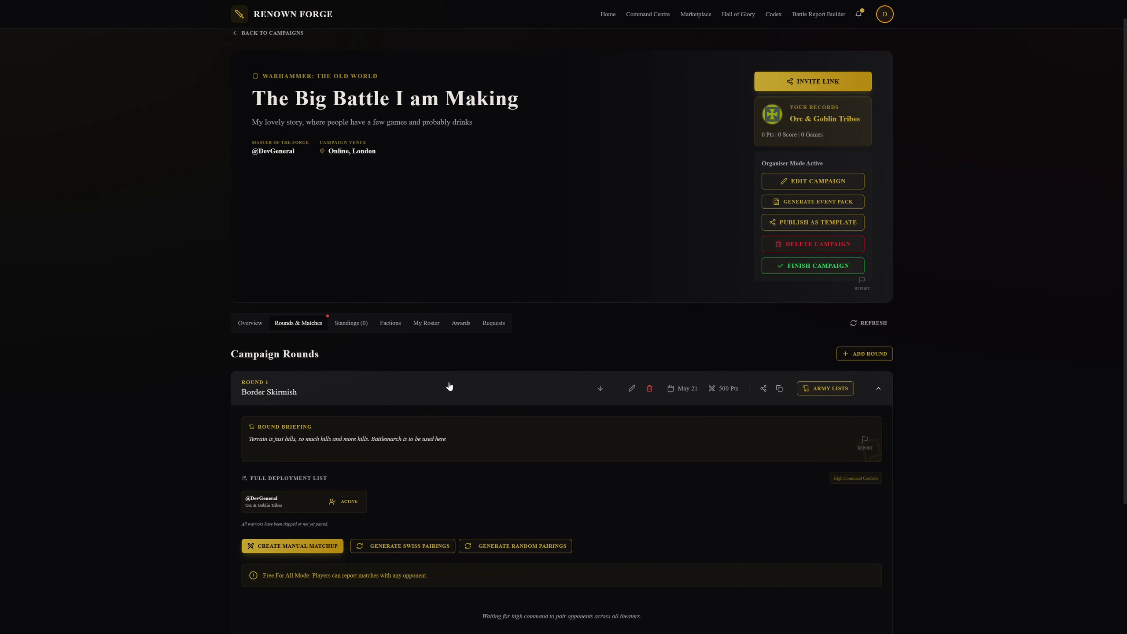
# Step: Create a campaign award from the Greatest Painter preset with the Painter icon, keeping the Best Painted Trophy prize, and establish it
pyautogui.click(461, 323)
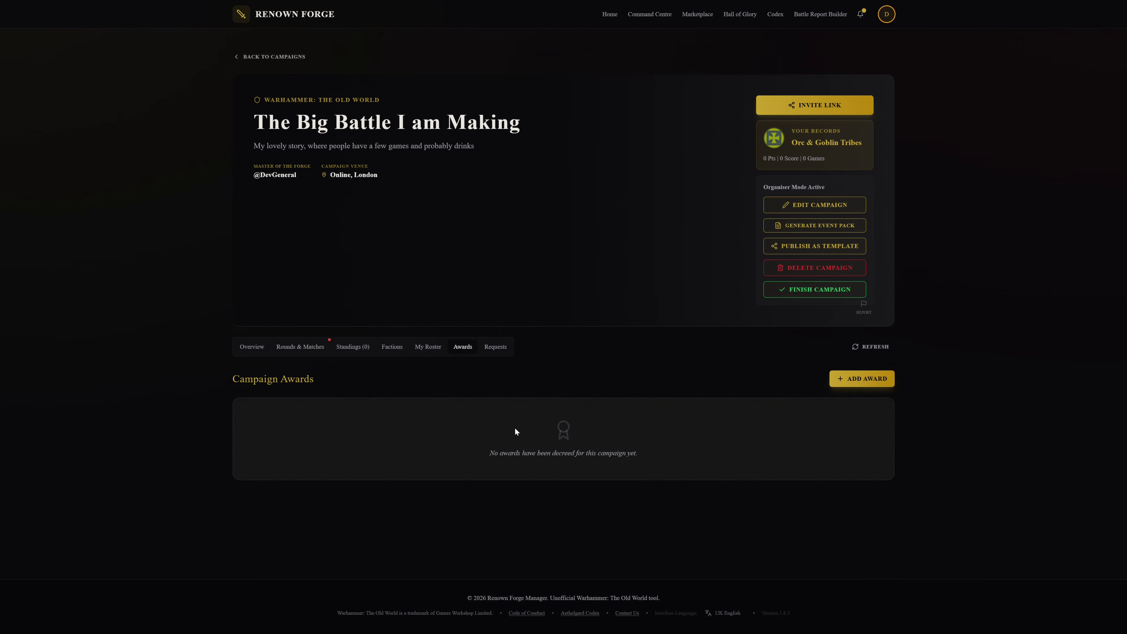
pyautogui.click(849, 378)
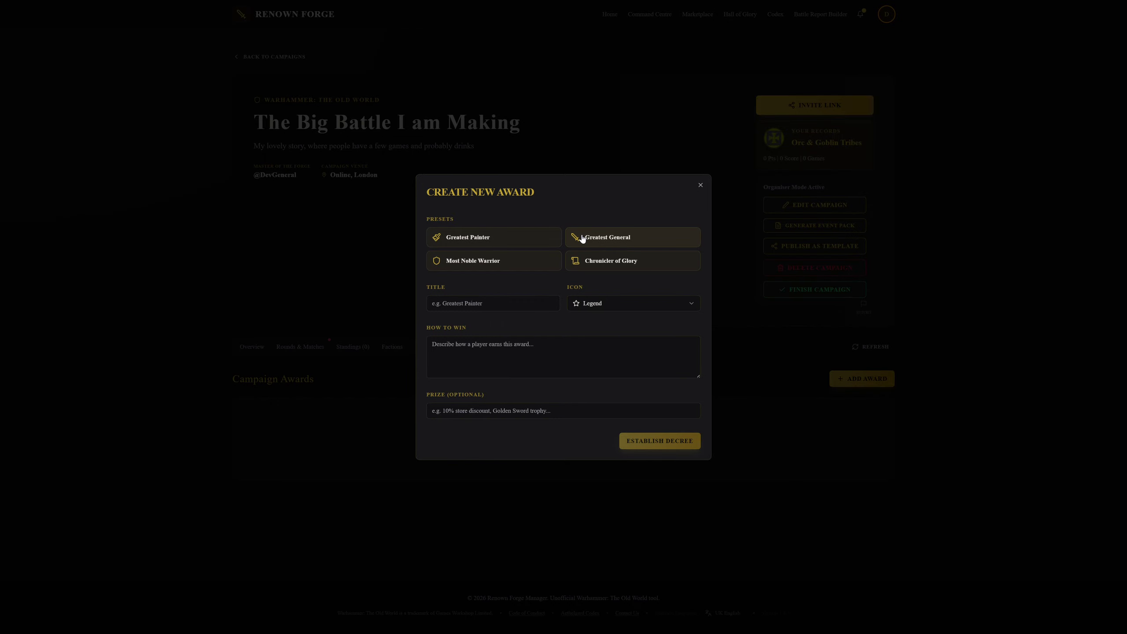
pyautogui.click(513, 238)
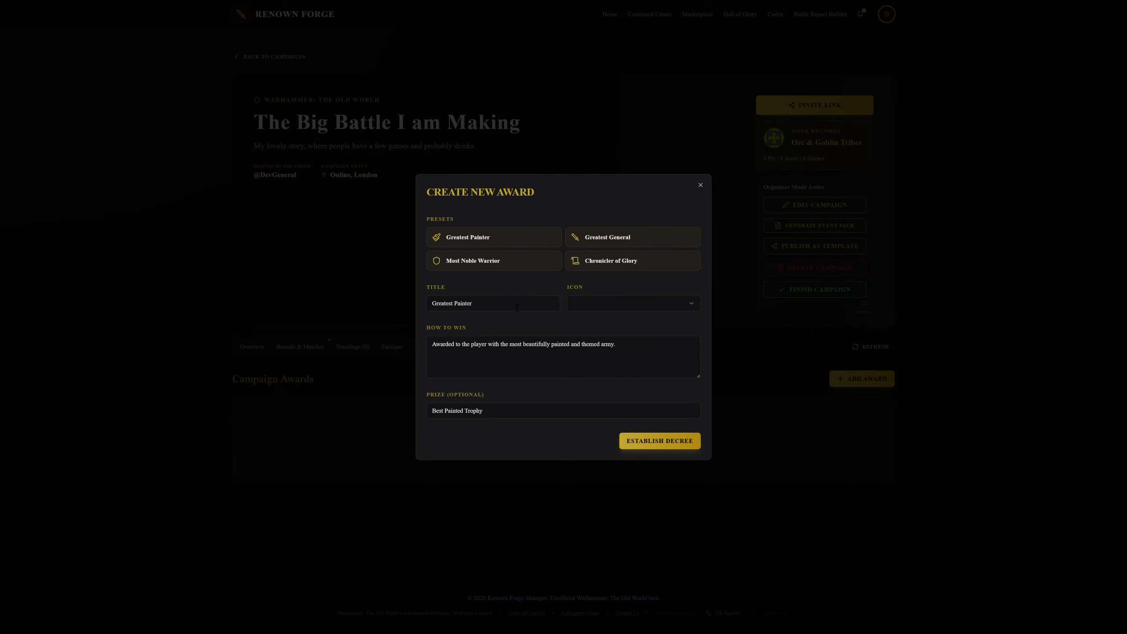
pyautogui.click(576, 307)
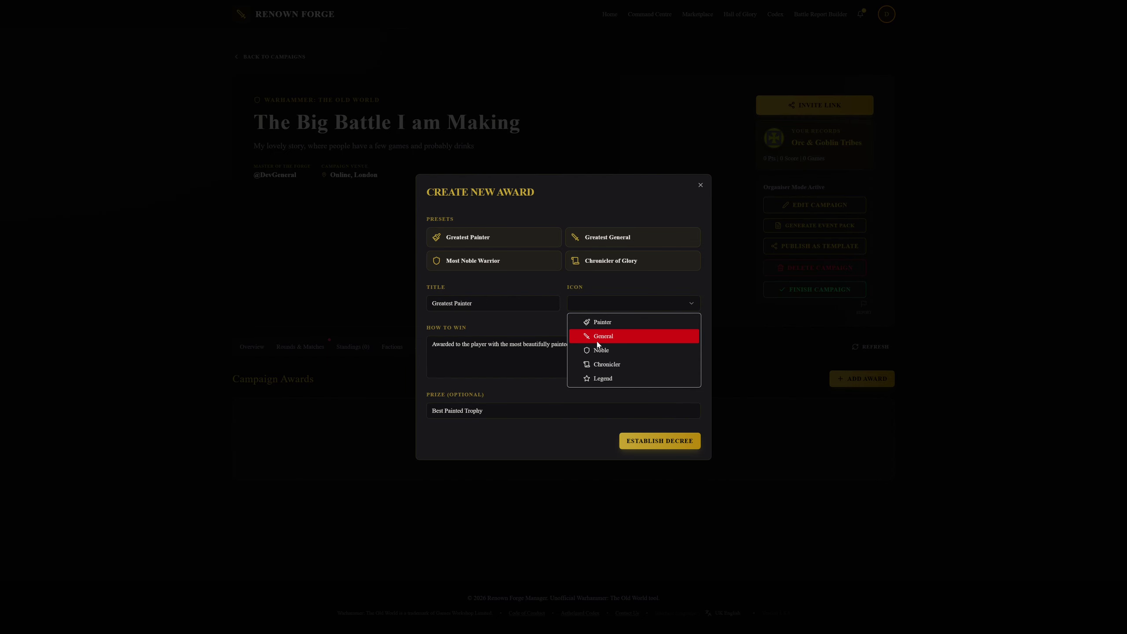
pyautogui.click(599, 323)
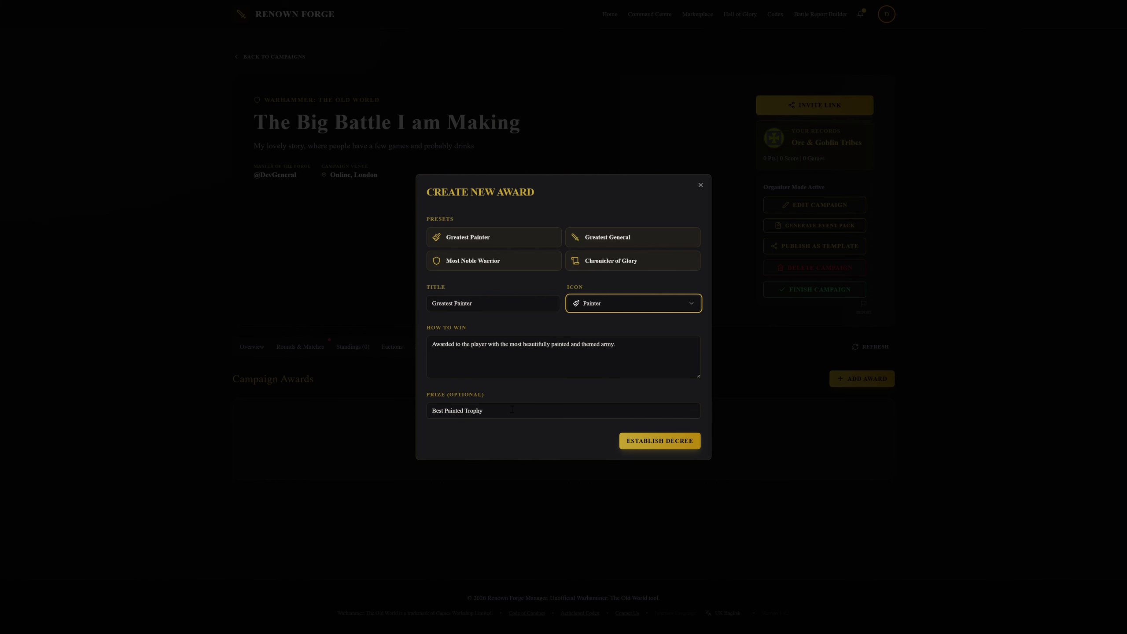
pyautogui.moveTo(512, 411); pyautogui.dragTo(384, 406)
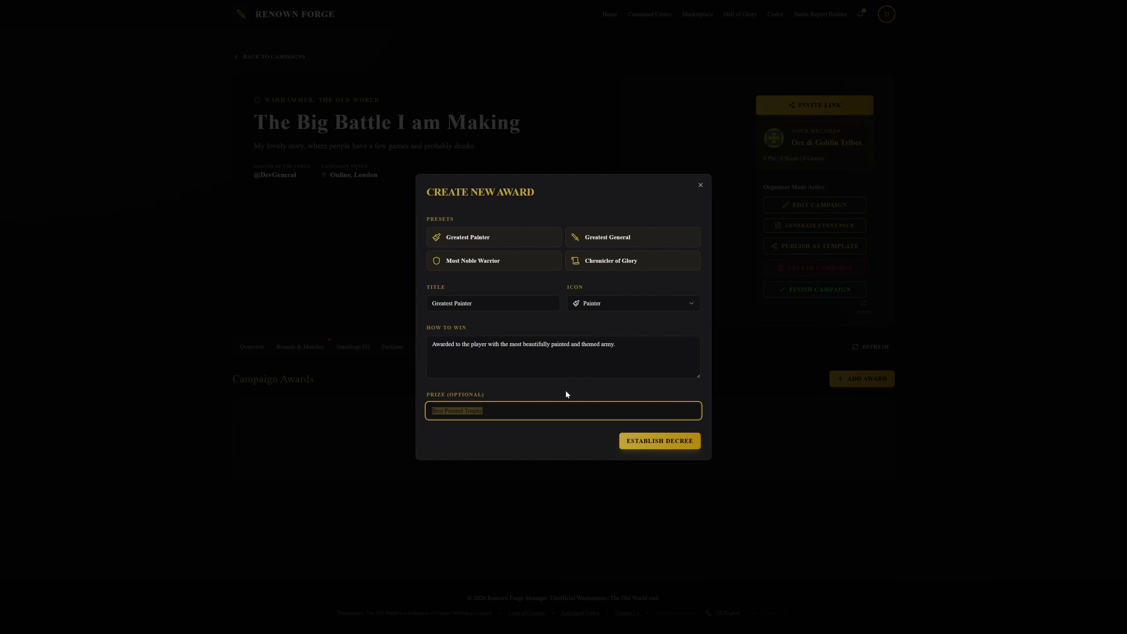
pyautogui.click(659, 440)
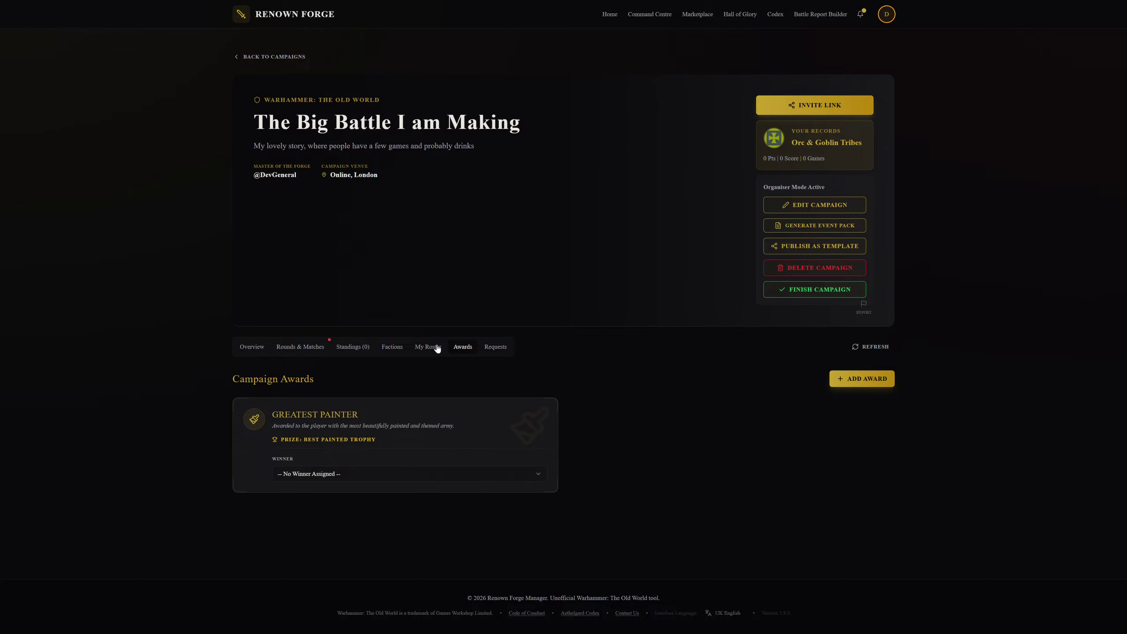
# Step: Collapse the Border Skirmish round to review the list of campaign rounds, and show the campaign overview with its rules and archives
pyautogui.click(306, 347)
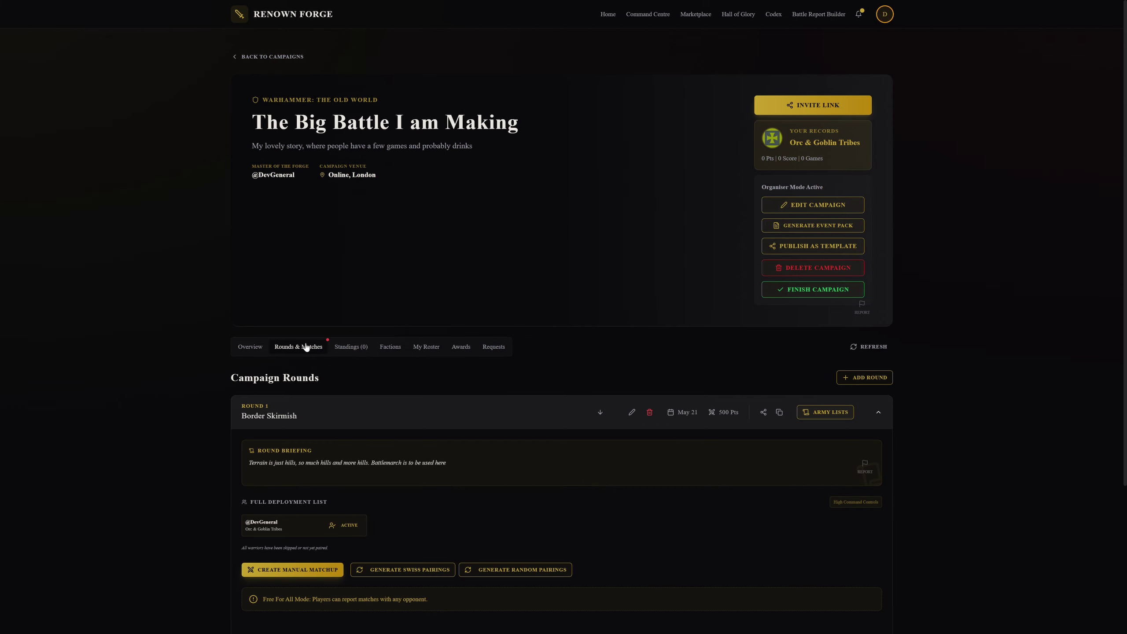
pyautogui.click(339, 415)
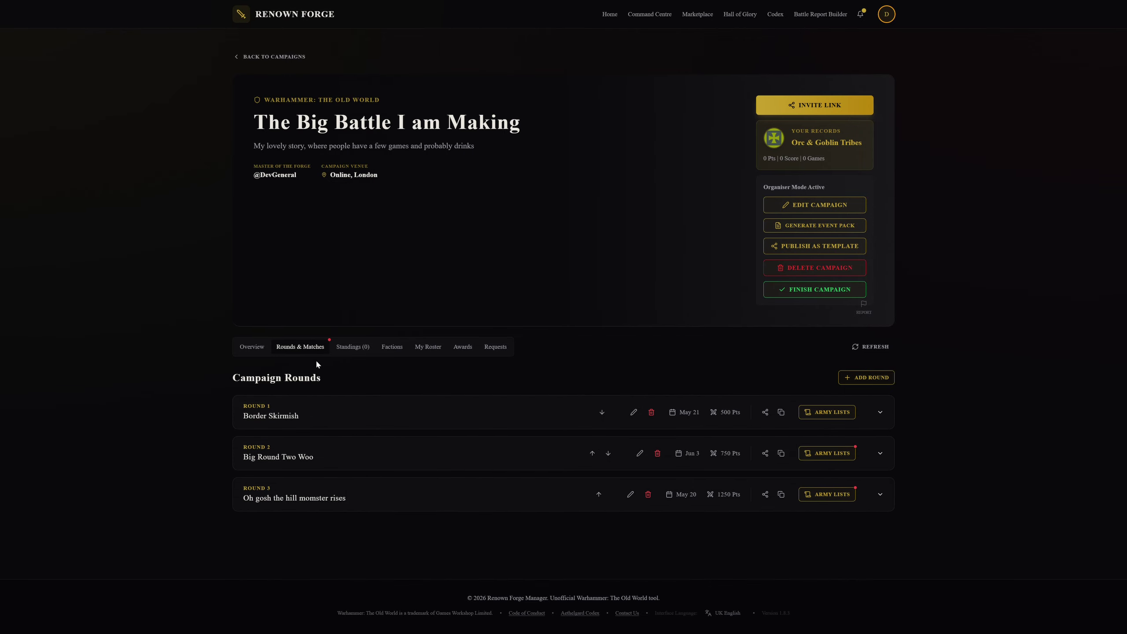
pyautogui.click(259, 351)
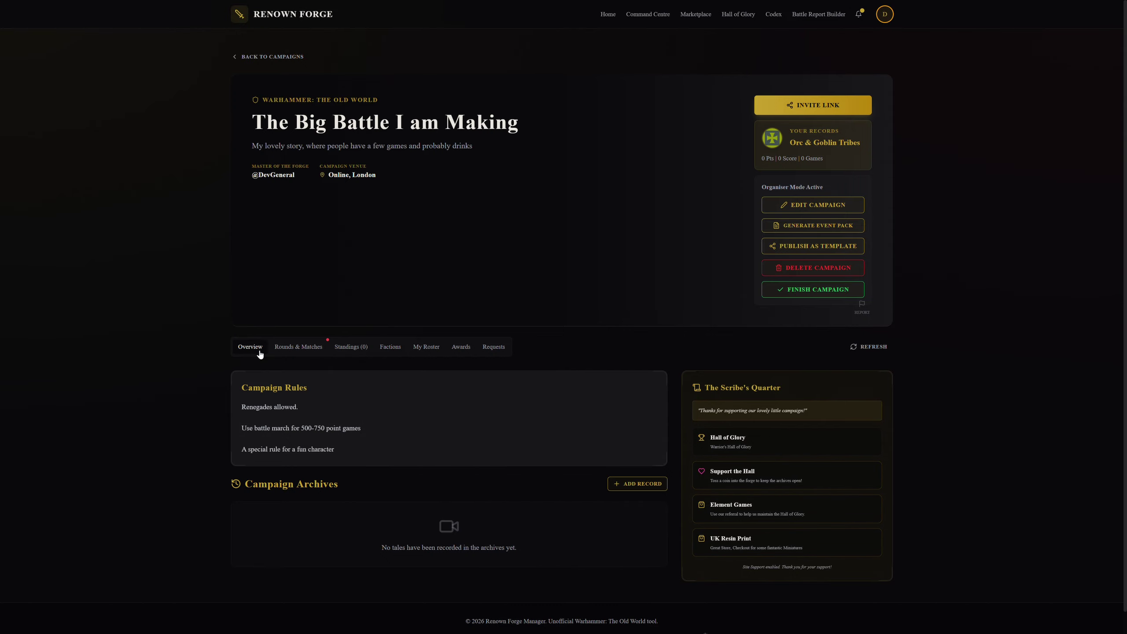